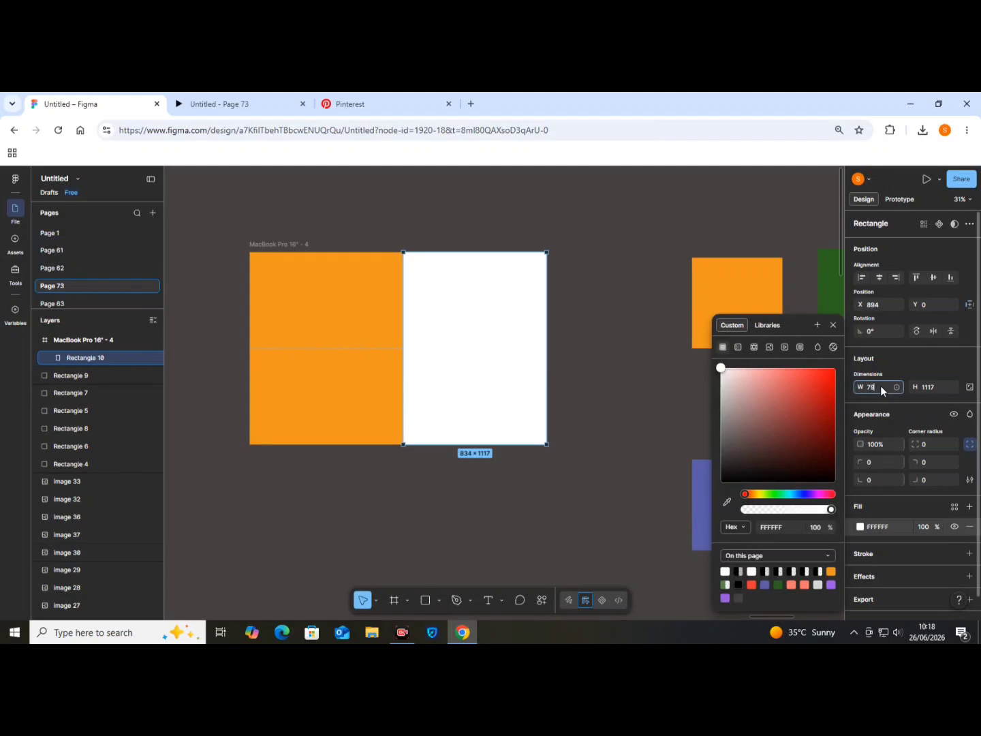
Step: Set the white rectangle's width to 797 and move it flush against the right edge of the MacBook frame
text(4)
click(634, 473)
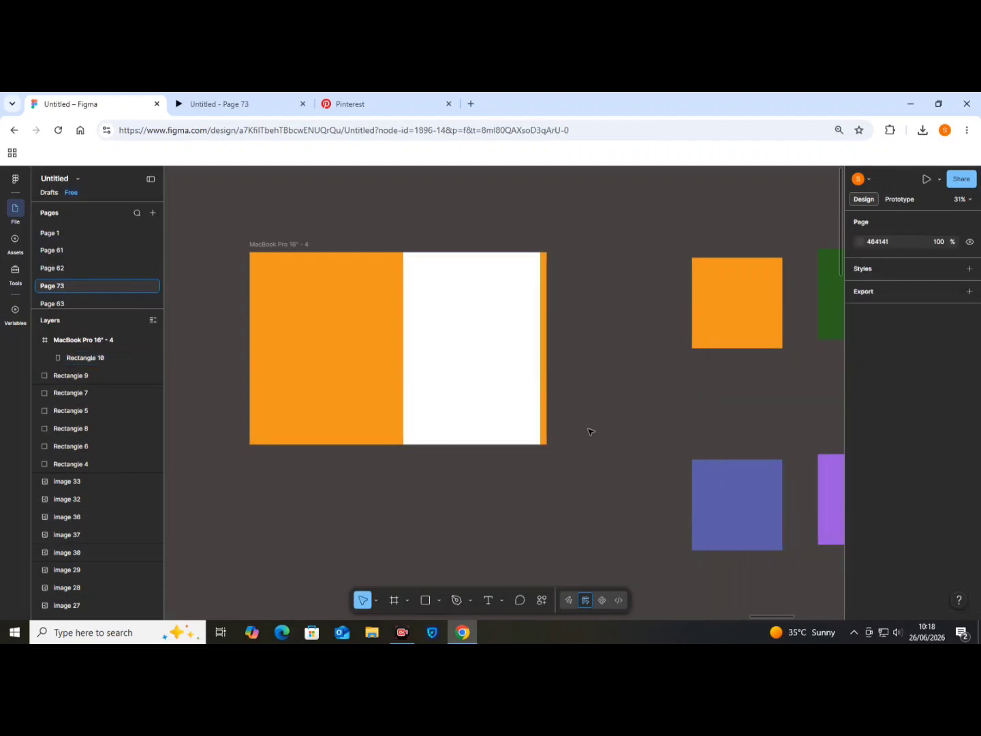
drag(476, 364, 476, 366)
scroll(341, 363, up, 5)
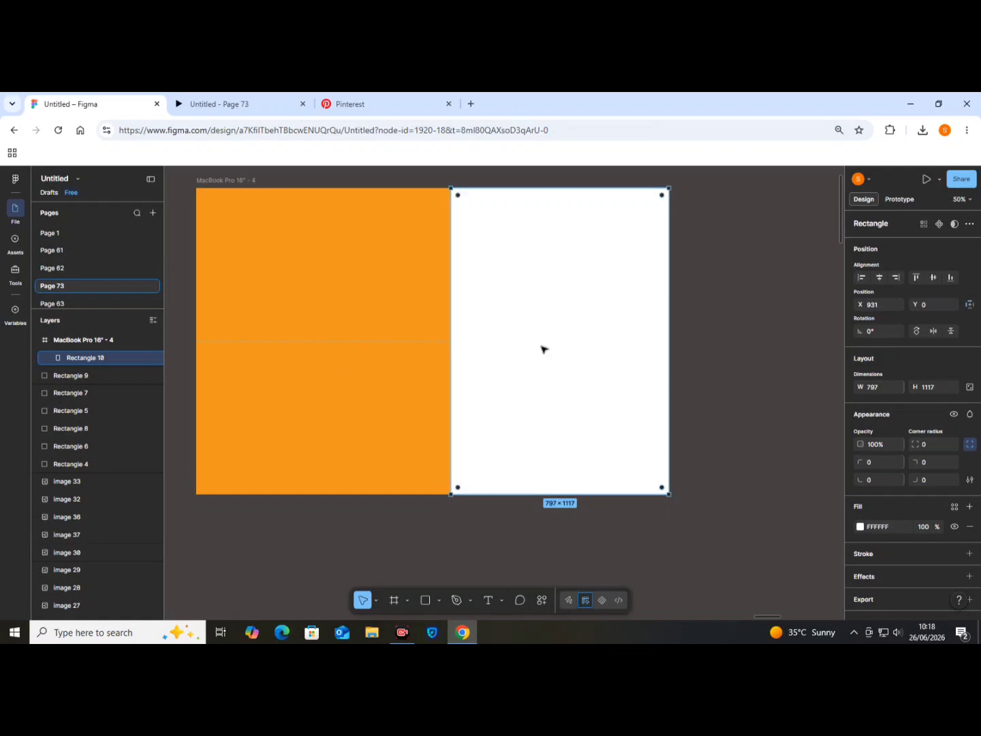
Step: Wrap the white rectangle in its own frame
right_click(542, 348)
click(569, 397)
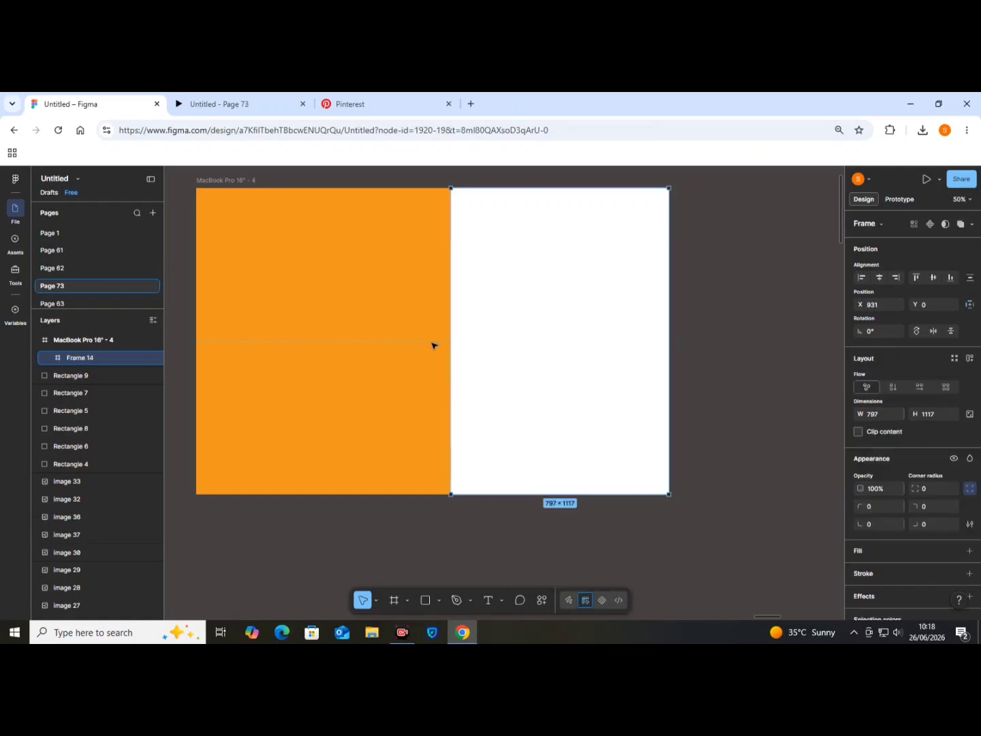
Step: Place the orange slice image in the new white frame, cut off by its left edge, at about 891 × 891
scroll(483, 361, down, 2)
scroll(482, 361, down, 2)
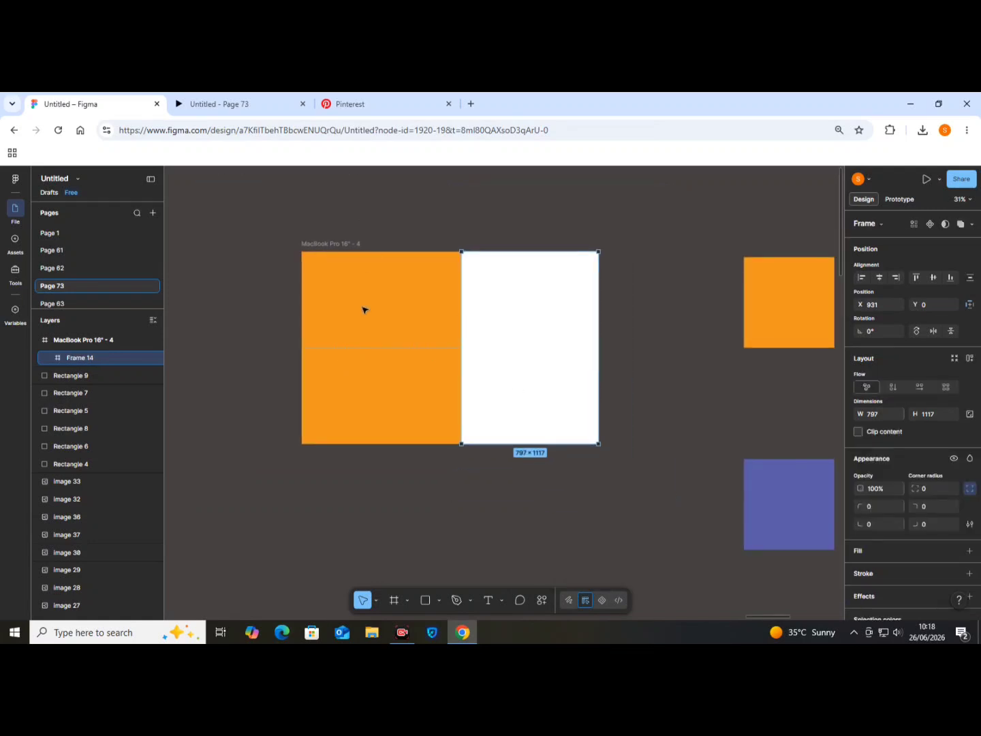
scroll(357, 309, down, 2)
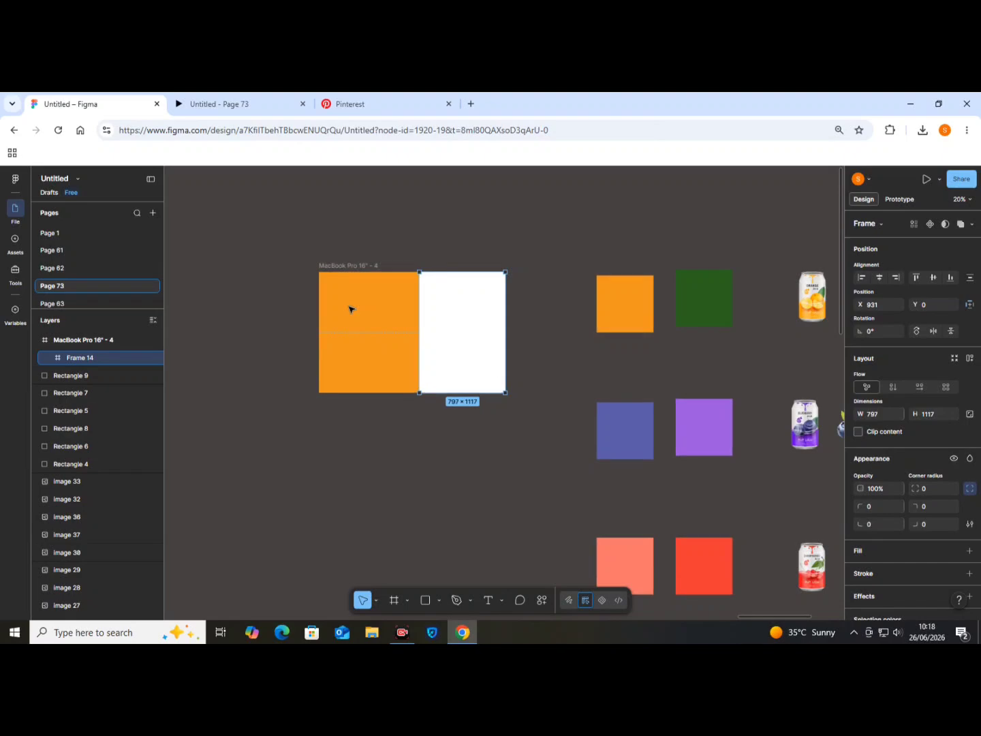
scroll(376, 300, down, 2)
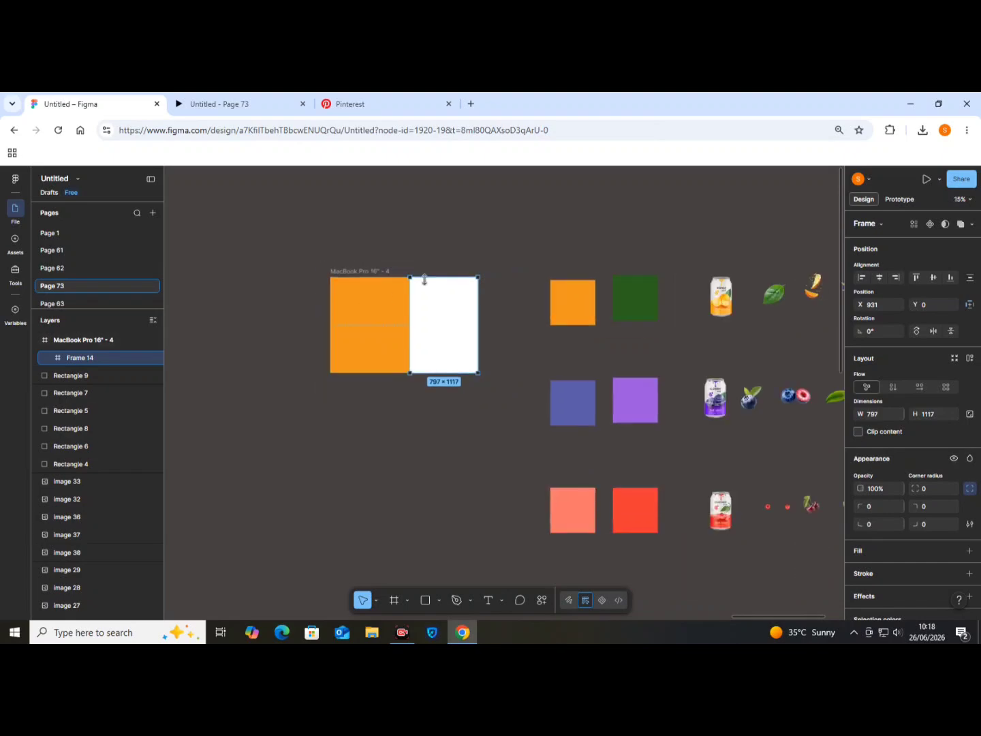
scroll(424, 279, up, 2)
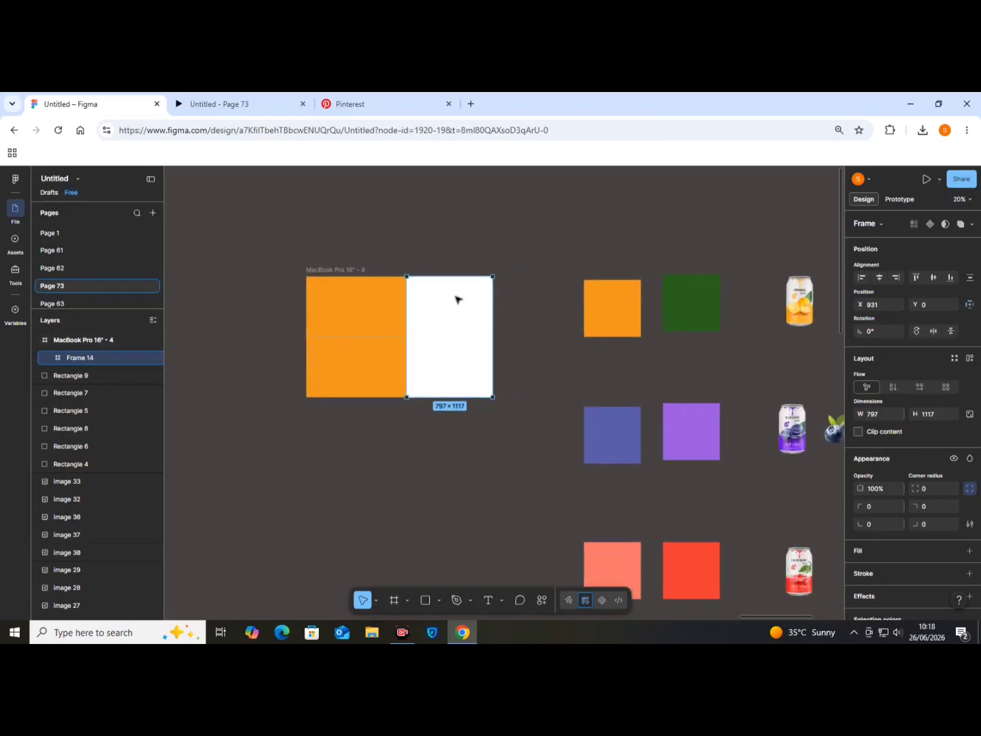
scroll(457, 303, up, 2)
scroll(457, 308, down, 3)
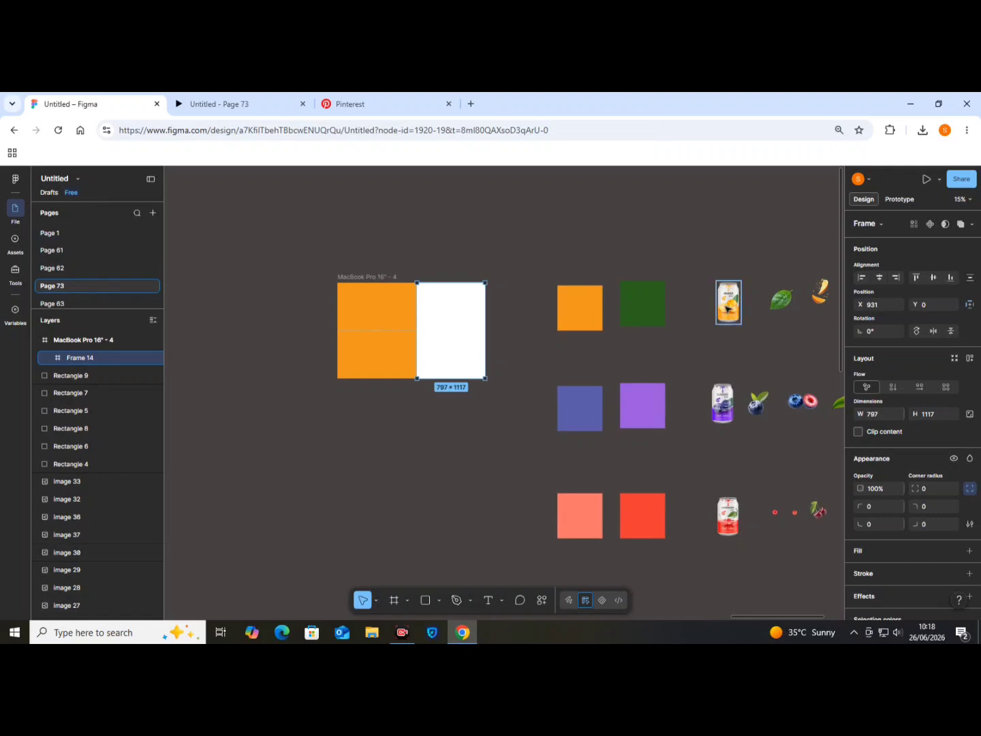
scroll(611, 289, down, 3)
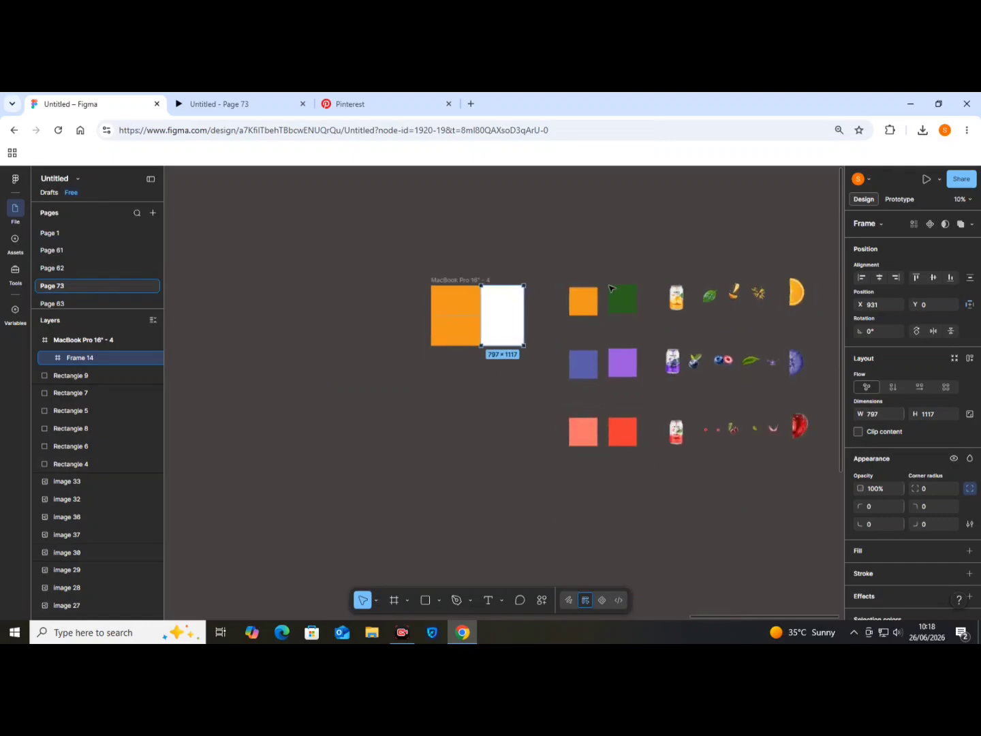
drag(800, 290, 475, 315)
scroll(497, 315, up, 4)
drag(468, 384, 477, 357)
Step: Place the orange drink can over the slice, resize it to about 439 × 762, and center it lower on the orange-white boundary
scroll(582, 373, down, 5)
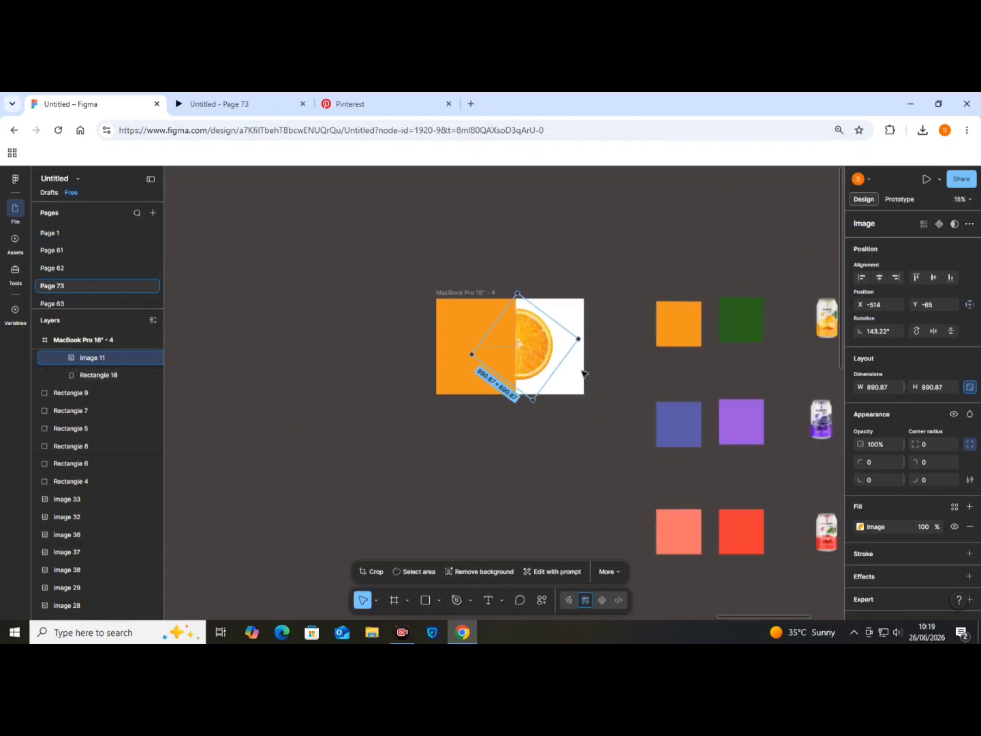
drag(824, 325, 472, 355)
scroll(537, 343, up, 5)
mouse_move(514, 432)
mouse_down()
mouse_move(556, 500)
mouse_move(508, 406)
mouse_move(503, 441)
mouse_up()
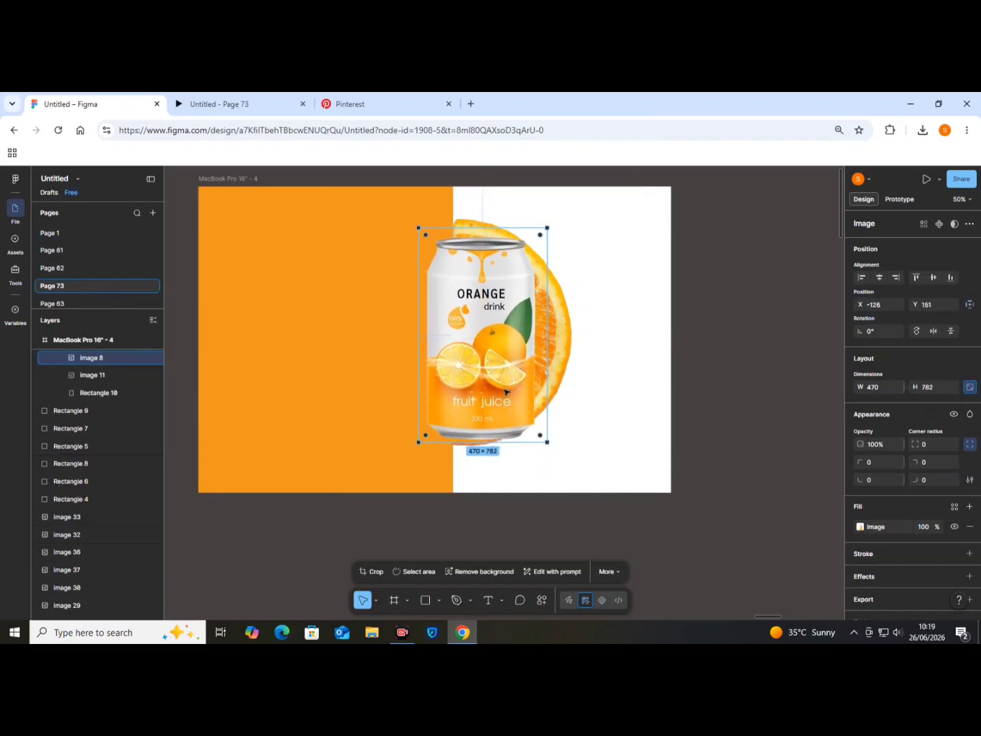
drag(488, 228, 488, 233)
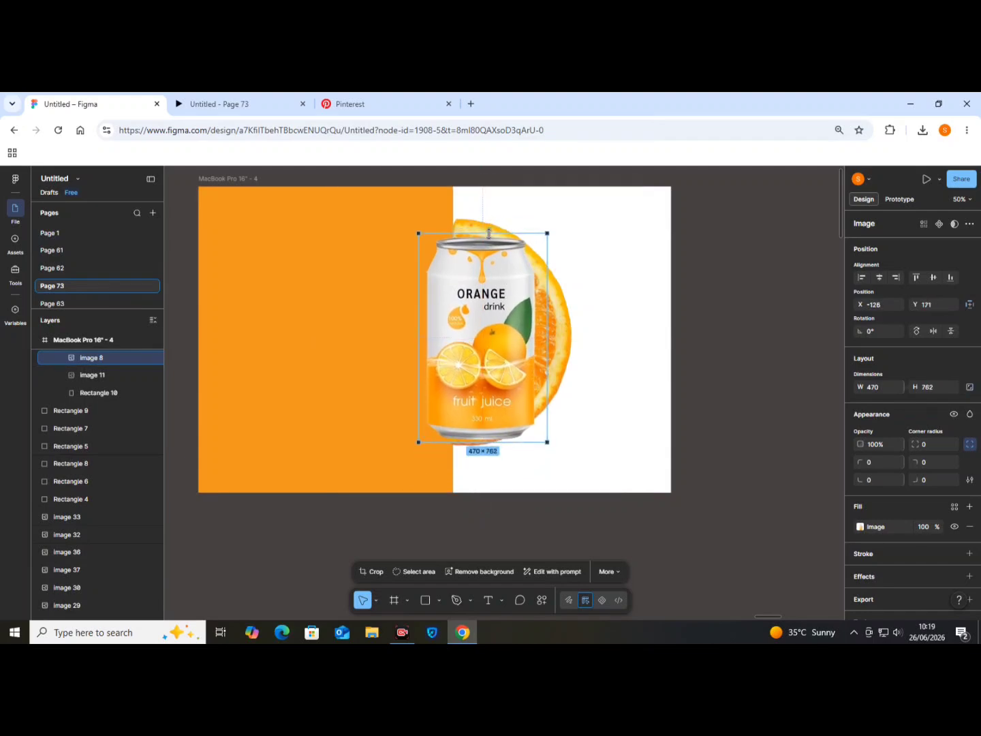
drag(547, 305, 533, 304)
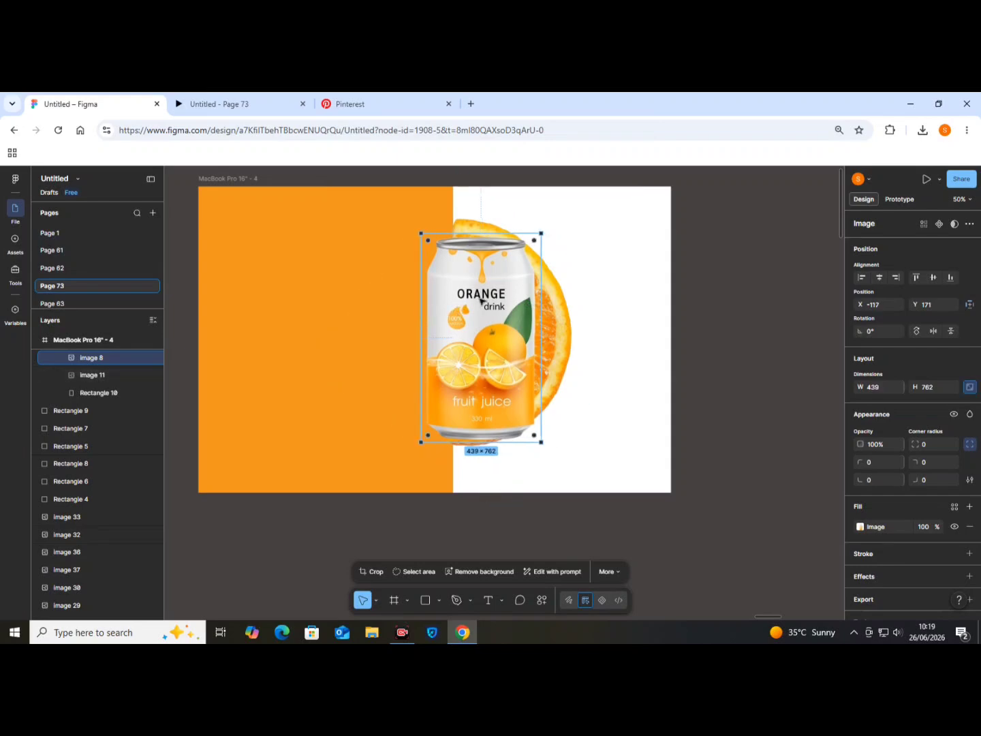
drag(501, 311, 492, 344)
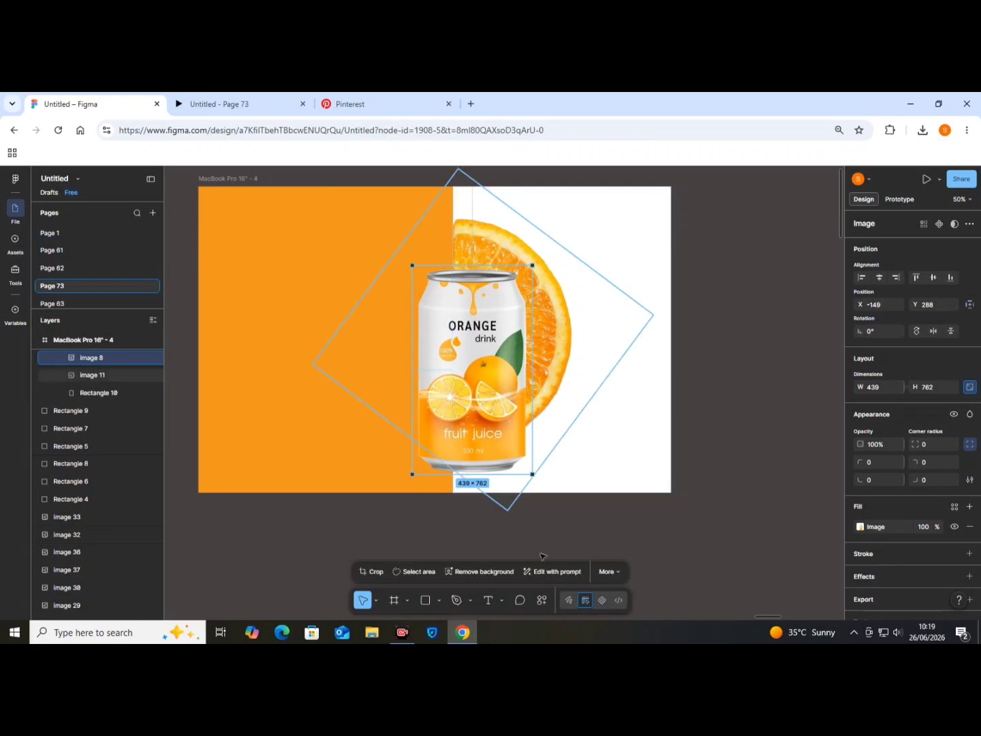
Step: Apply a soft drop shadow to the can image with the Beautiful Shadows plugin, lit from the upper right
click(543, 602)
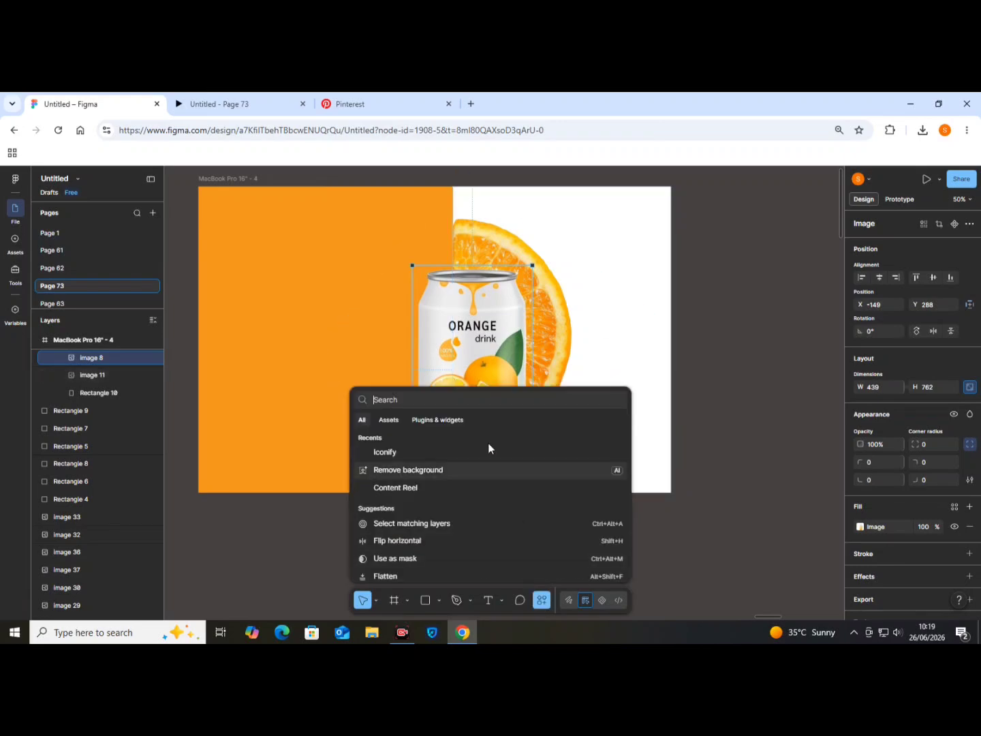
click(448, 420)
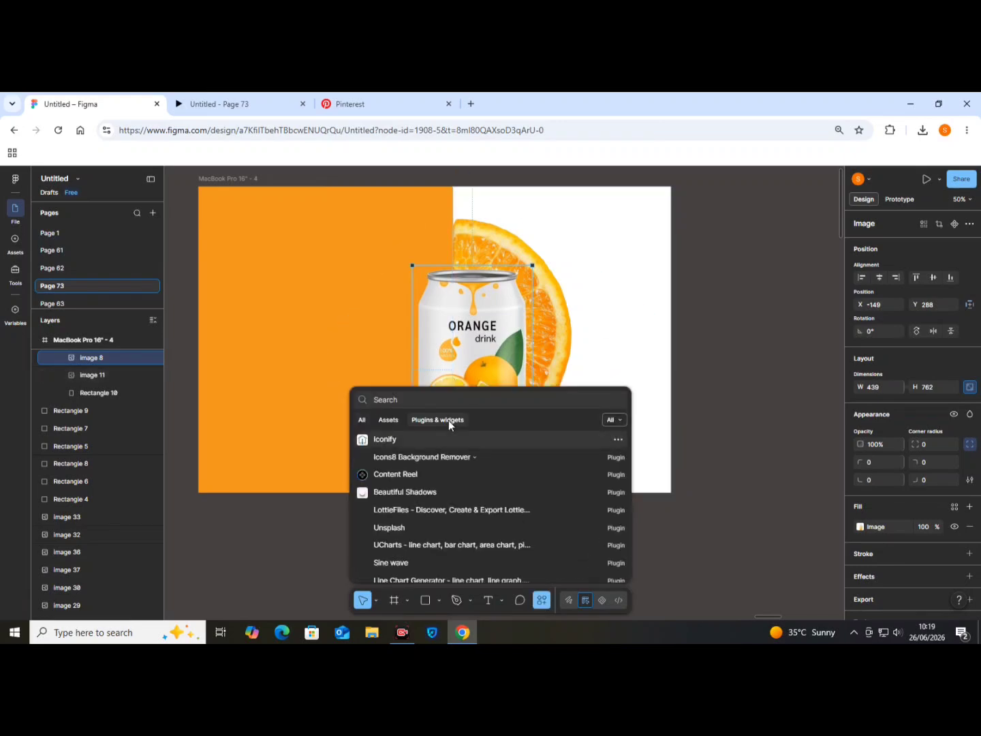
click(405, 492)
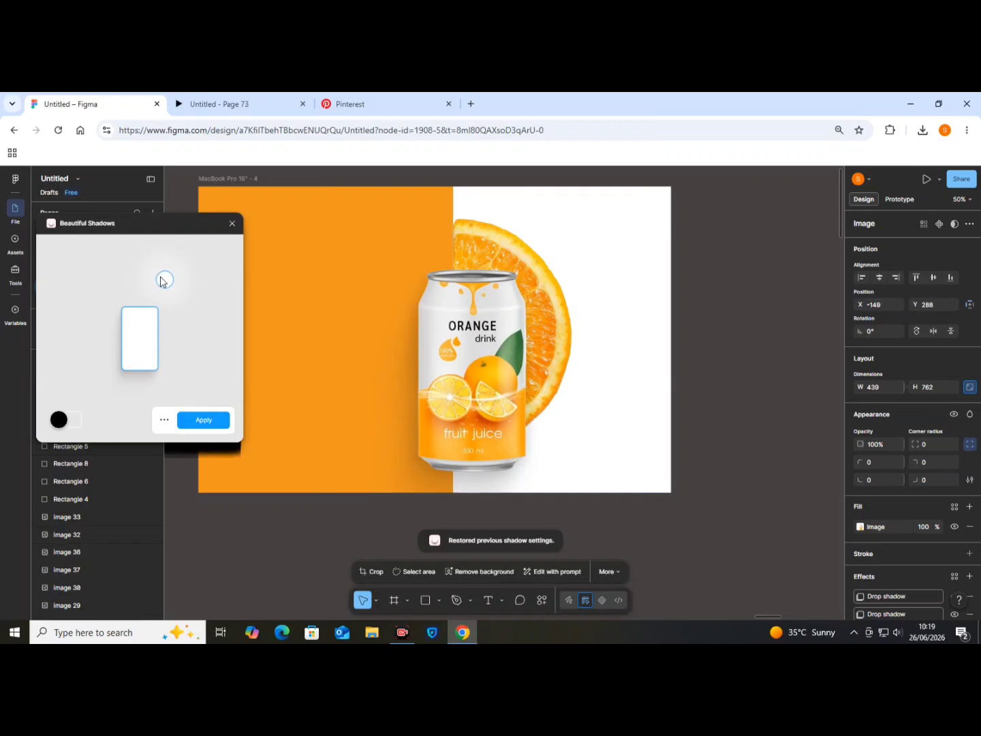
drag(167, 278, 164, 290)
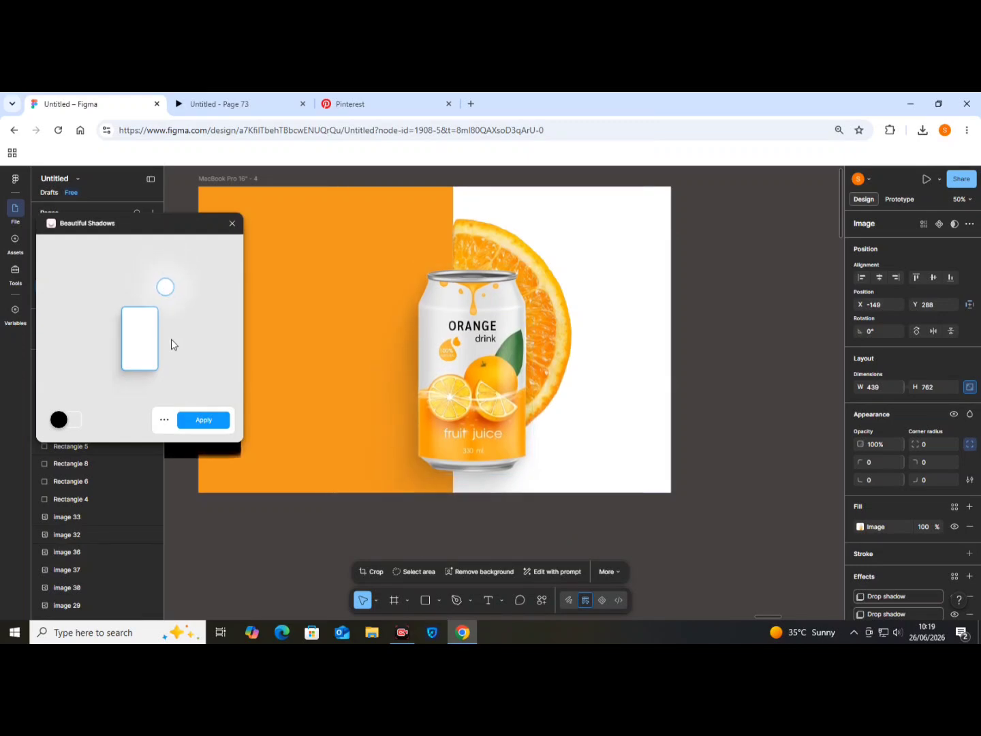
click(194, 420)
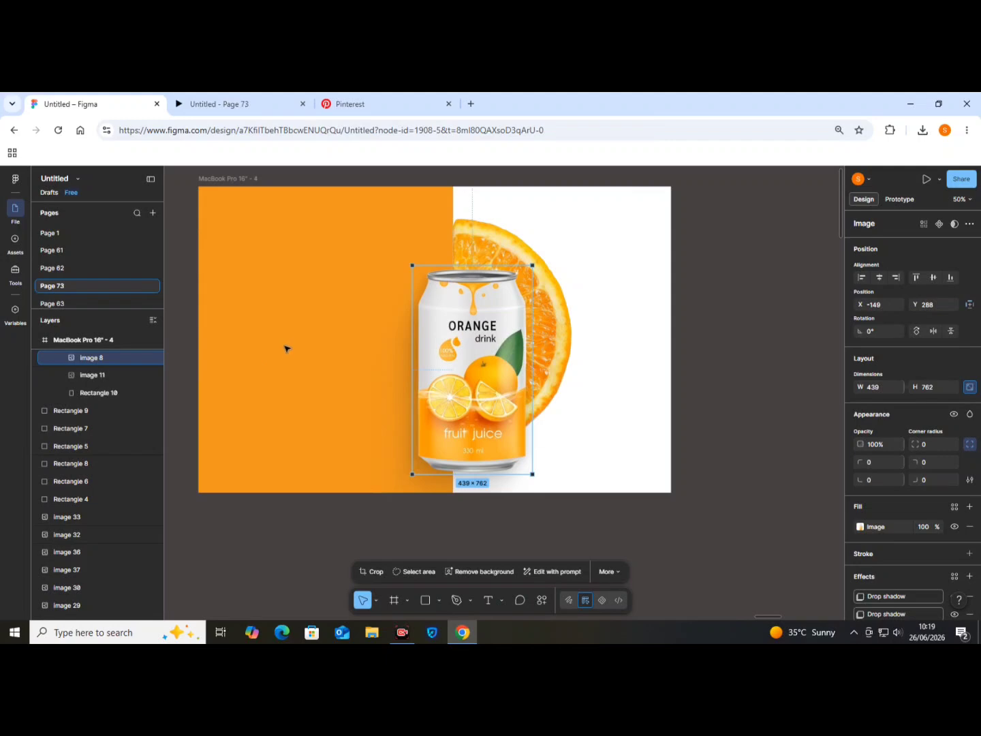
Step: Place the orange juice splash image over the can's base and enlarge it to about 465 × 465
scroll(286, 349, down, 5)
drag(666, 318, 325, 377)
scroll(324, 354, up, 1)
scroll(324, 354, up, 3)
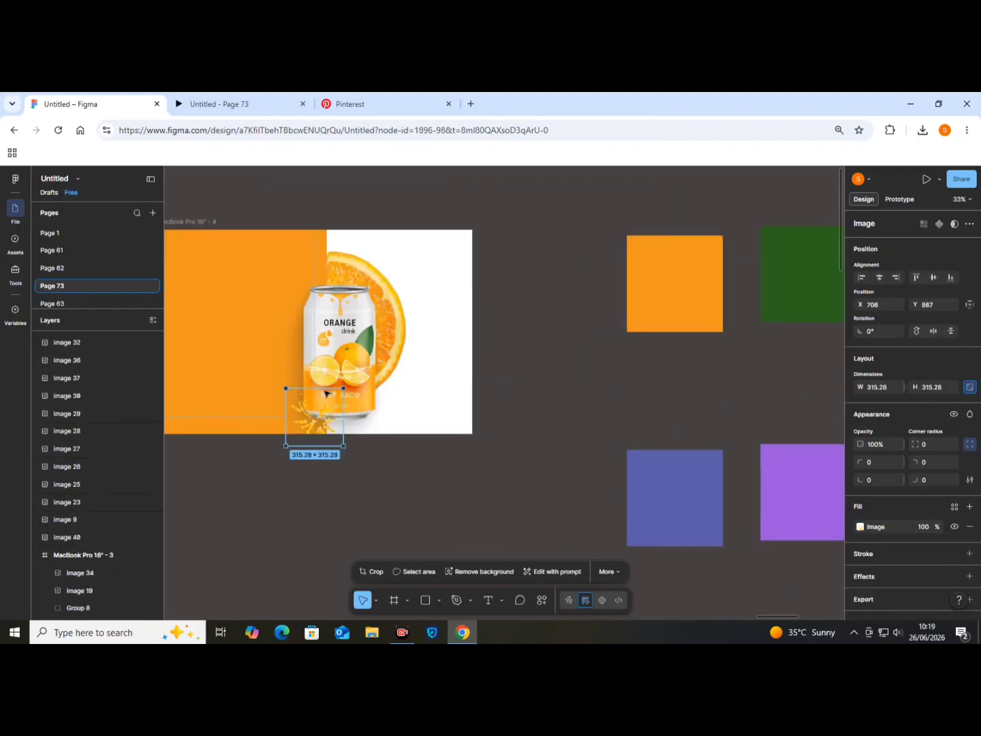
drag(345, 448, 373, 475)
drag(343, 417, 354, 396)
Step: Try to bring the can image in front of the splash image
right_click(337, 321)
click(322, 320)
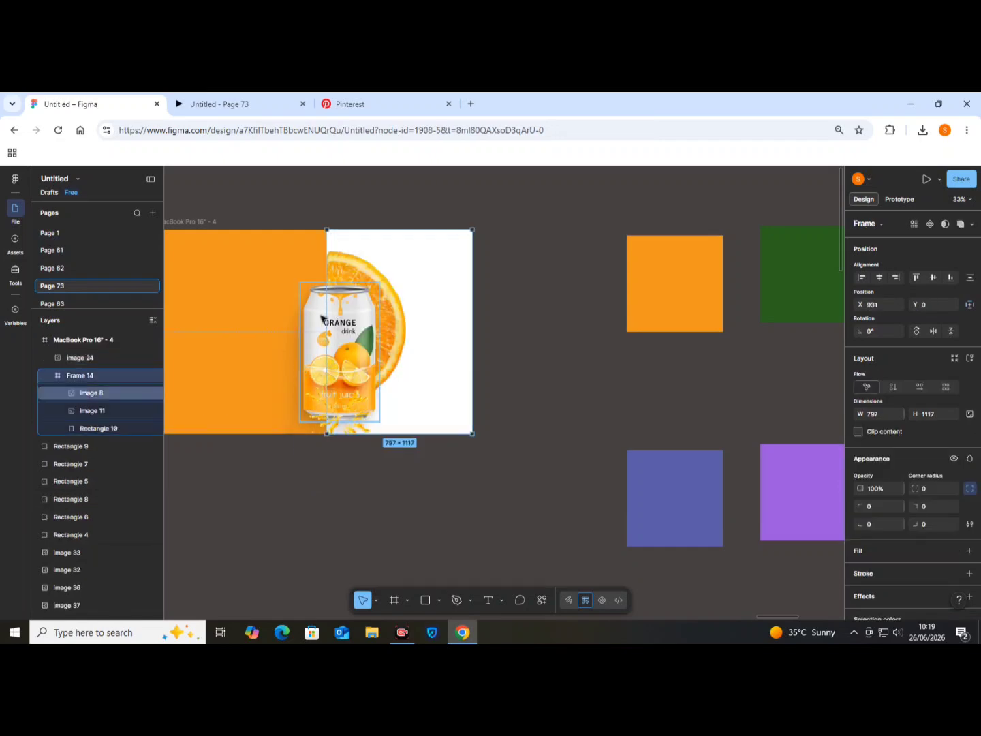
click(321, 324)
right_click(324, 324)
click(351, 347)
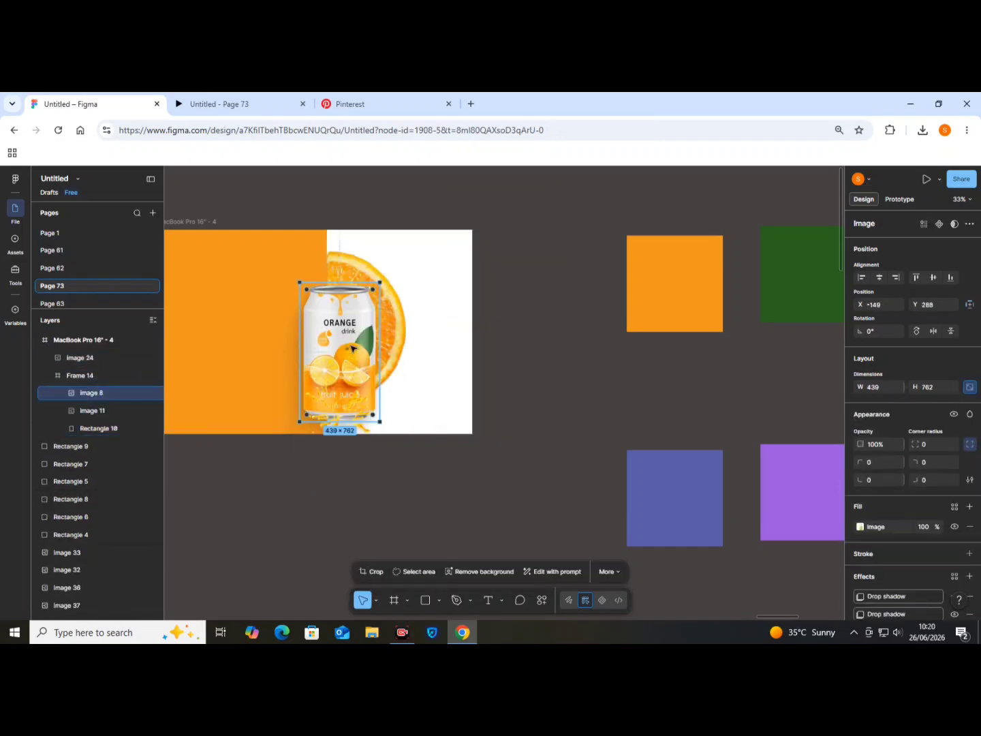
click(354, 417)
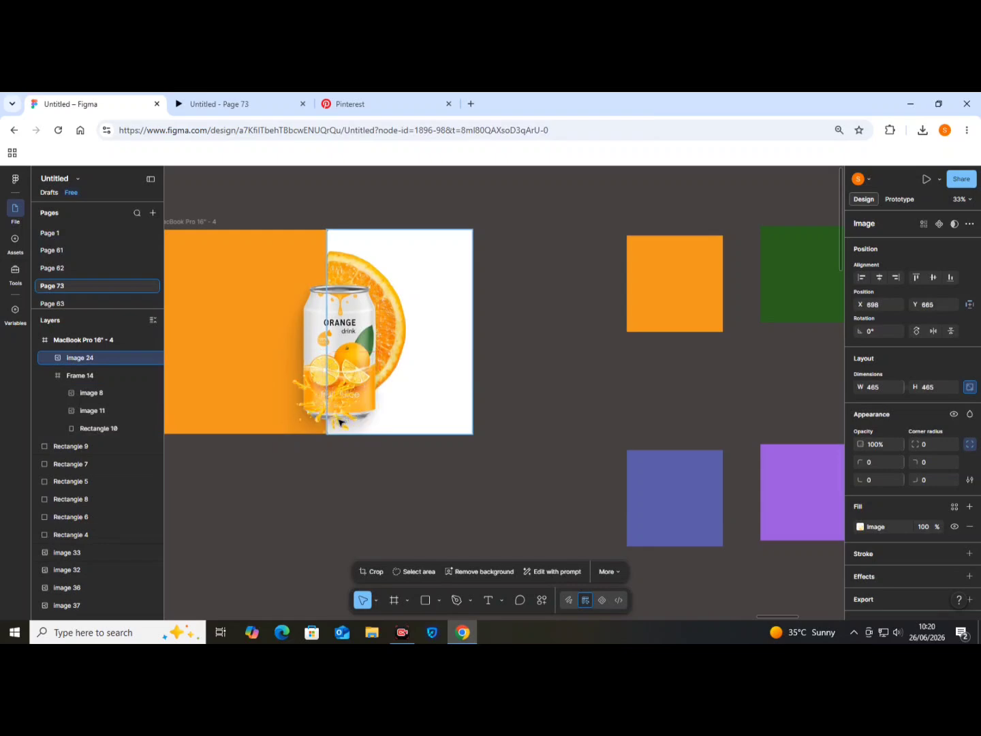
right_click(356, 331)
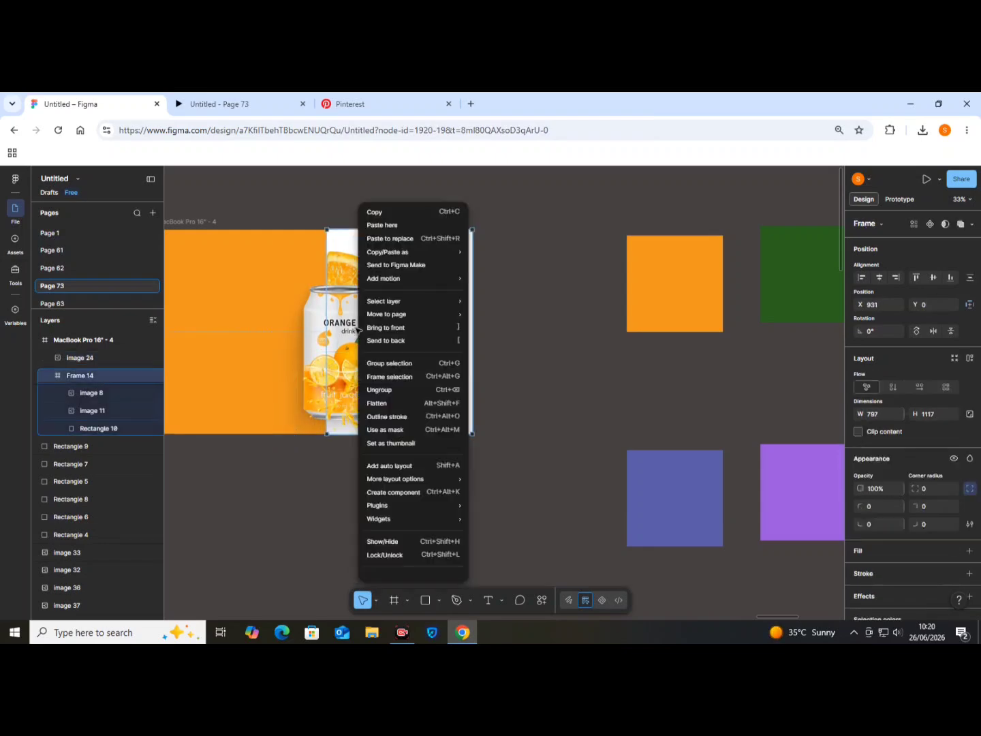
click(351, 330)
click(325, 330)
right_click(325, 330)
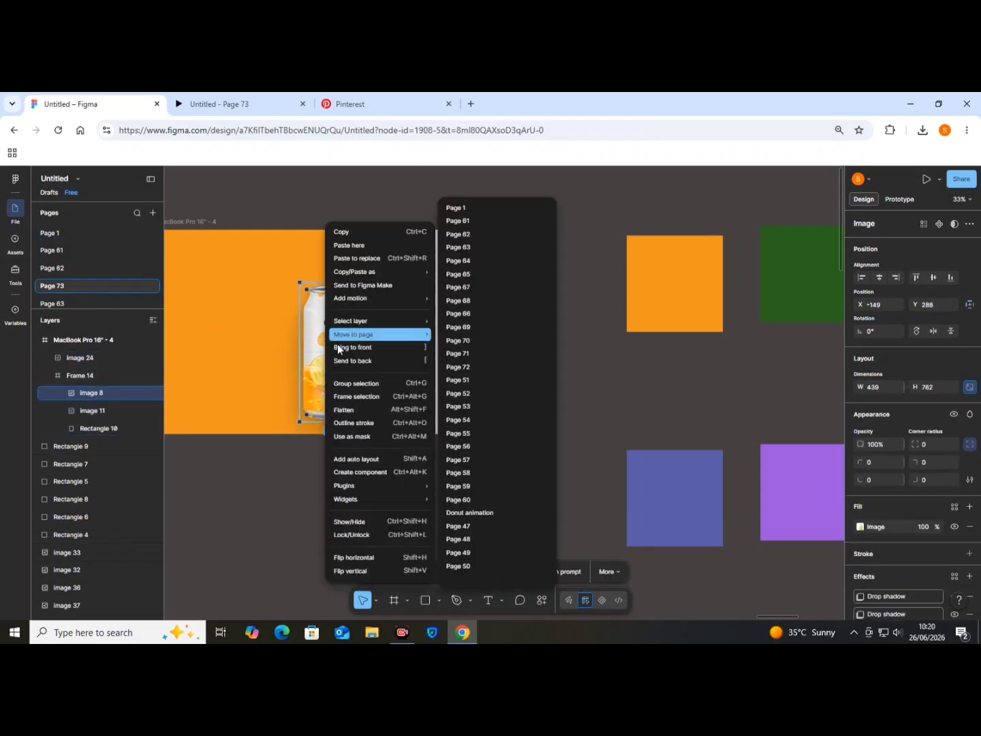
click(341, 349)
Step: Move the can and splash images out of the MacBook frame onto the canvas, keeping the splash under the can's base
drag(341, 360, 494, 380)
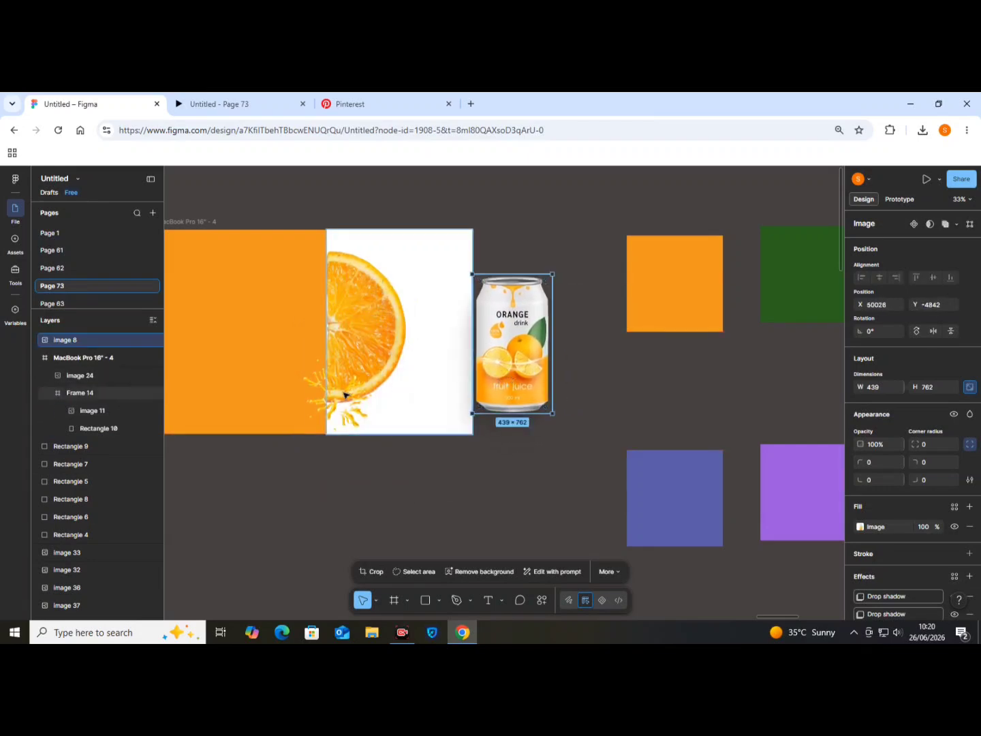
click(345, 395)
drag(344, 394, 501, 408)
Step: Group the can and splash images and place the group back over the orange-white boundary in the MacBook frame
shift+click(512, 330)
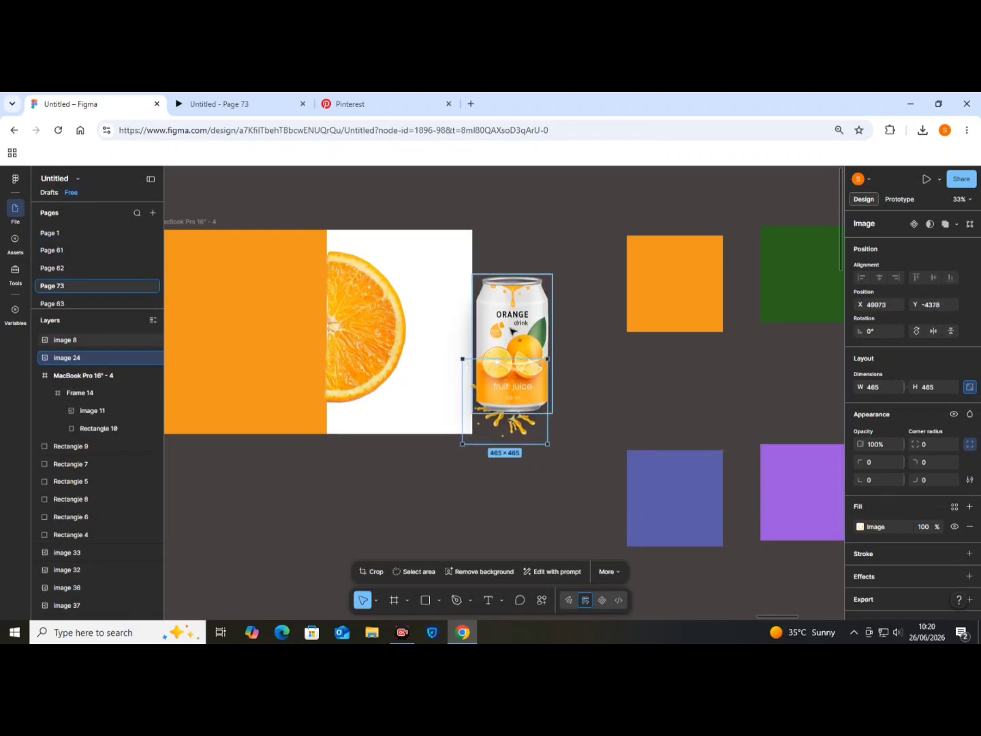
right_click(511, 330)
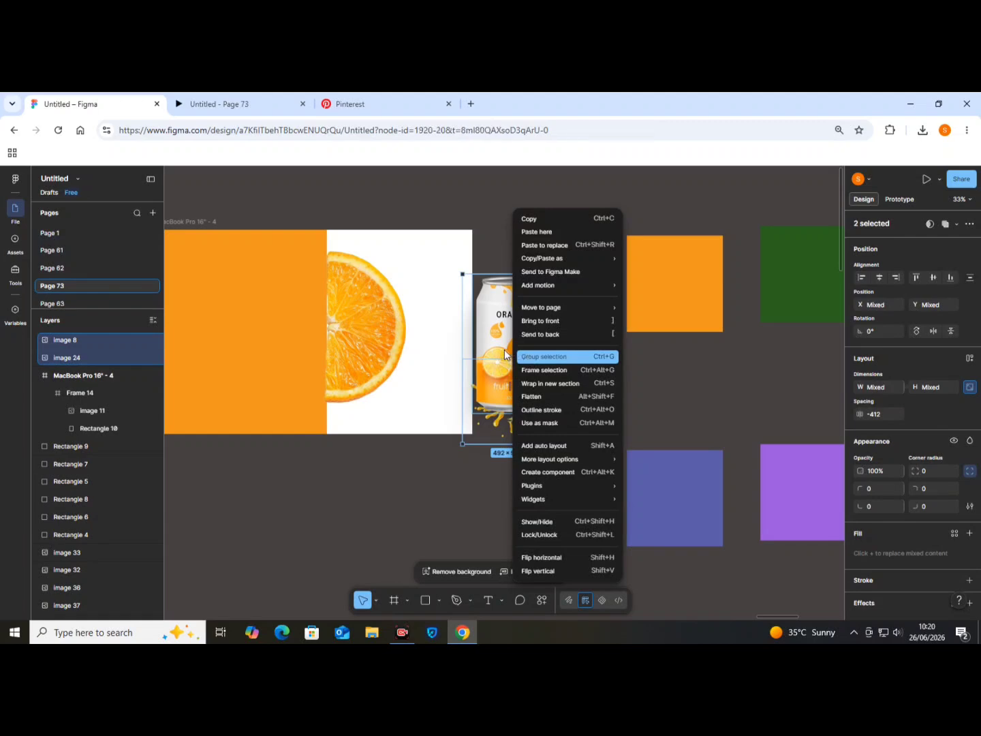
click(527, 359)
drag(497, 349, 323, 341)
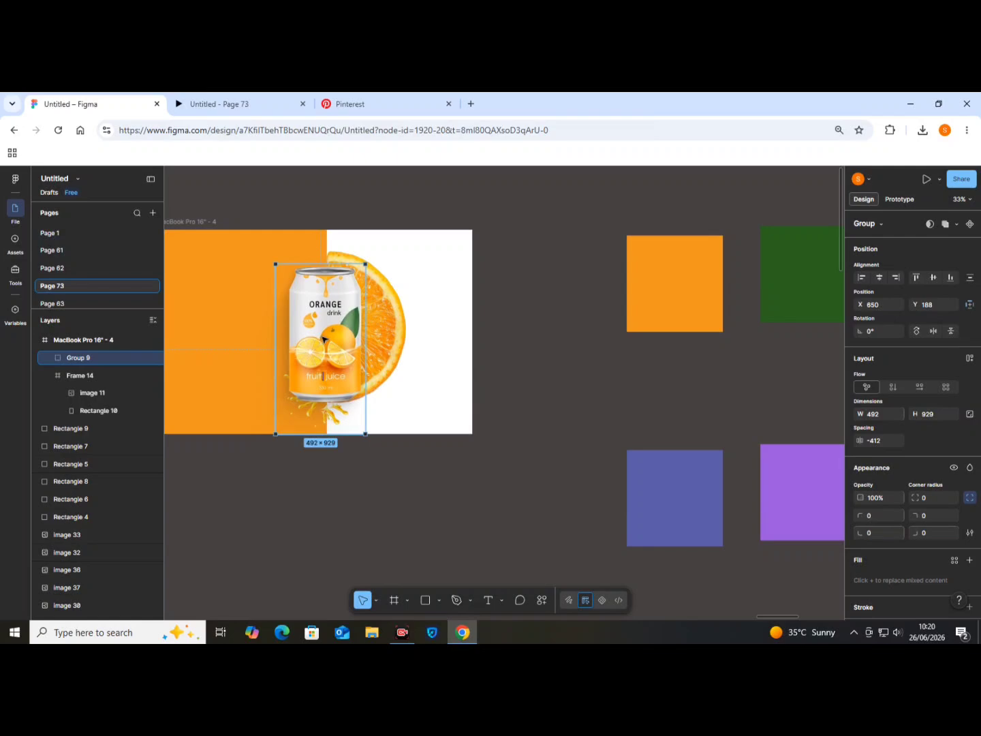
Step: Enlarge the orange slice image inside the white frame and reposition it behind the can
double_click(385, 322)
double_click(387, 322)
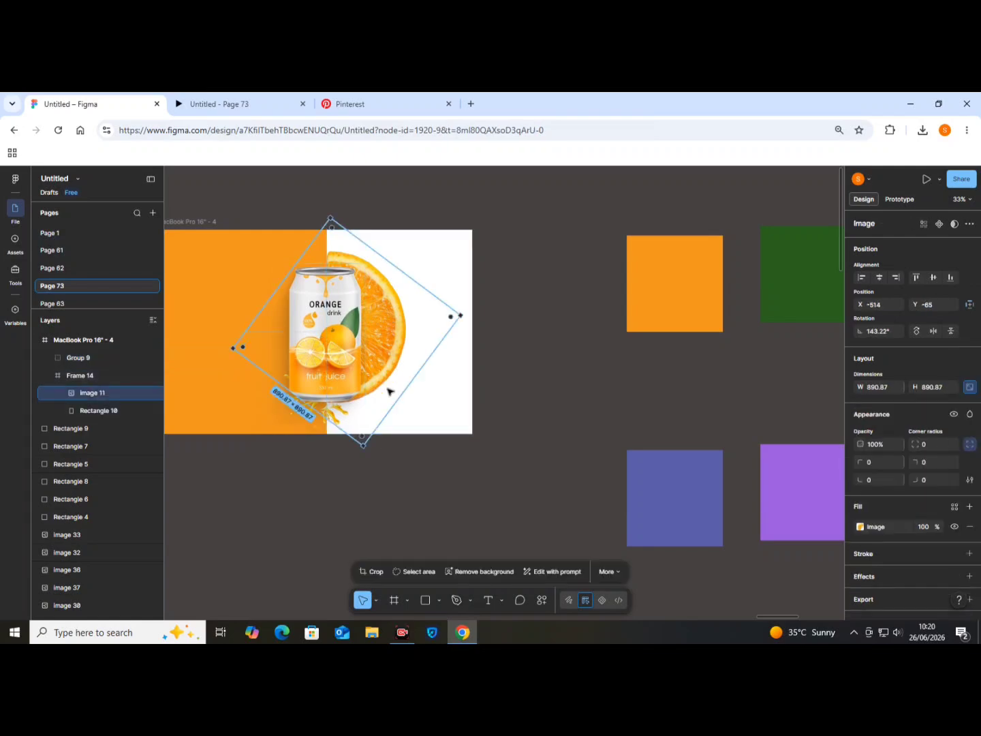
drag(362, 446, 366, 475)
drag(380, 388, 376, 376)
click(391, 222)
Step: Add the text "Orange Juice" on the empty canvas below the MacBook frame
scroll(384, 321, down, 3)
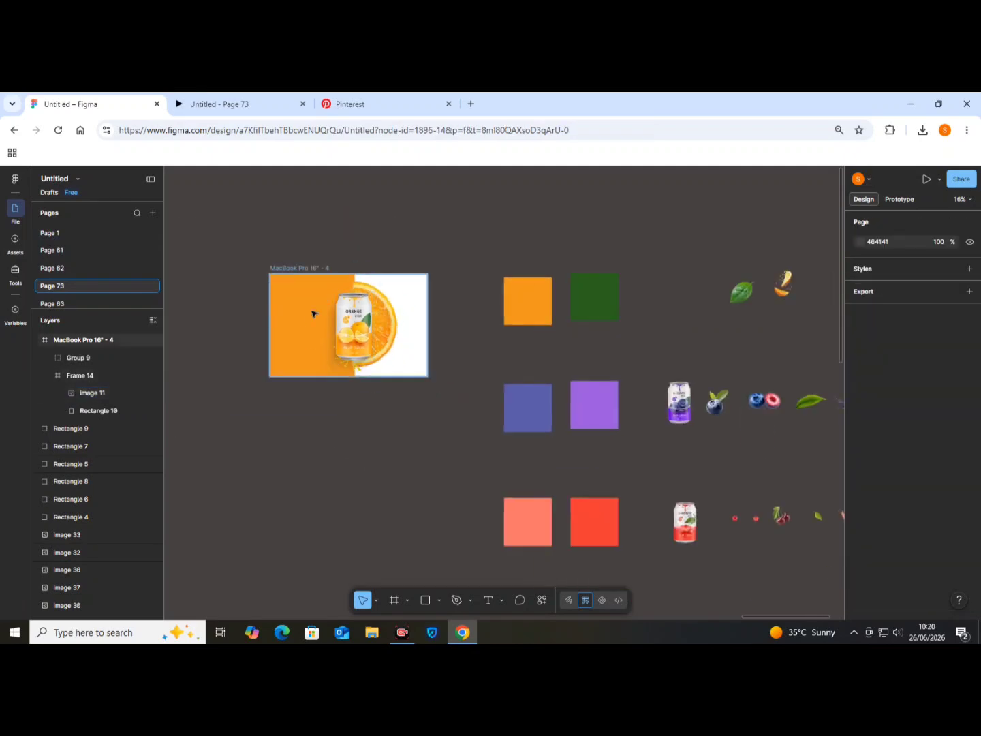
scroll(313, 314, up, 3)
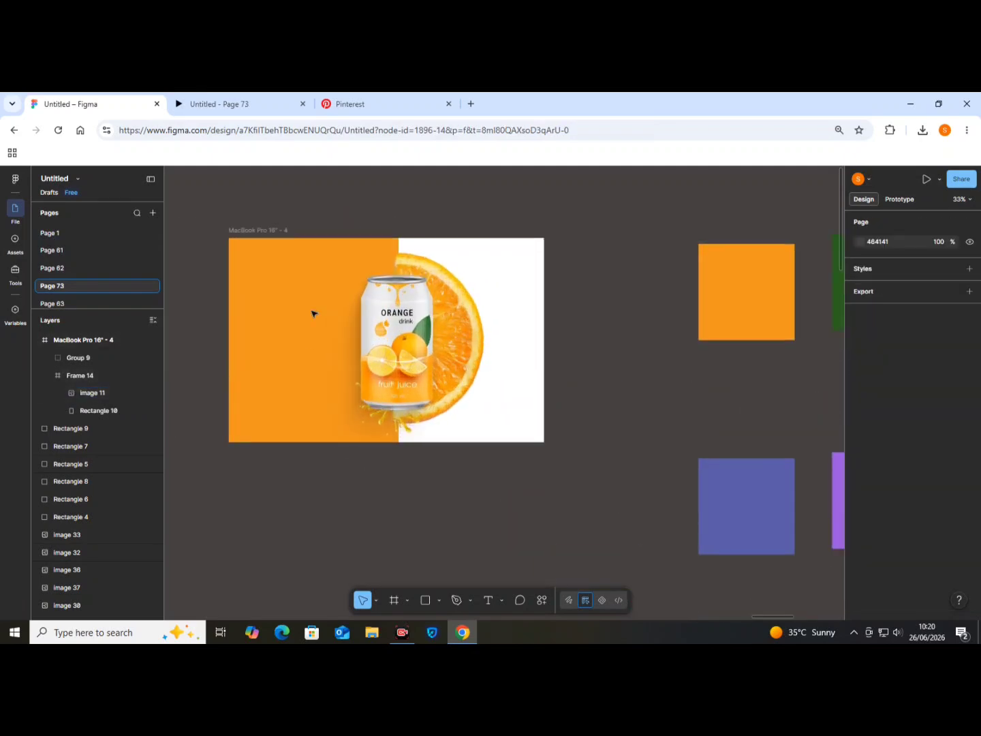
click(488, 601)
click(260, 277)
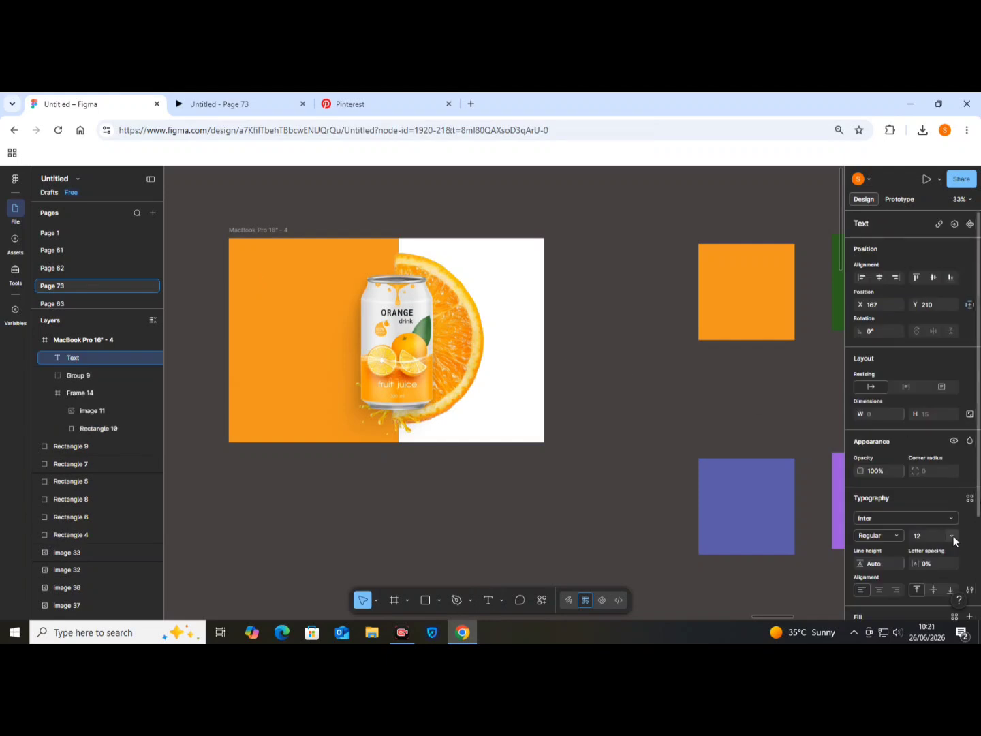
key(t)
click(512, 511)
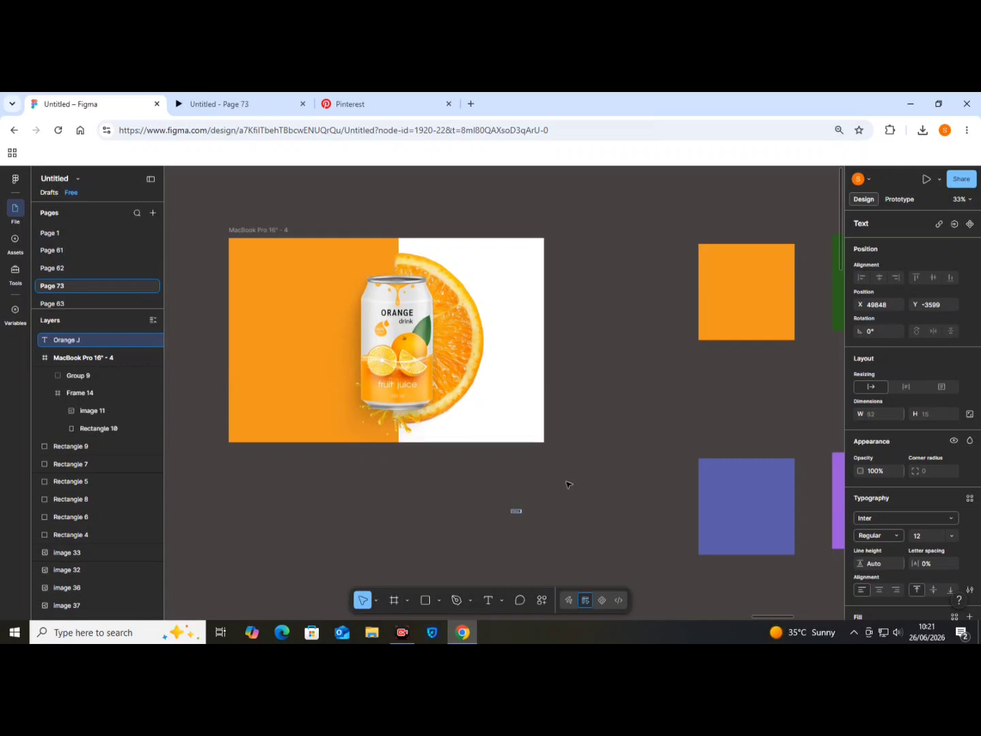
key(Escape)
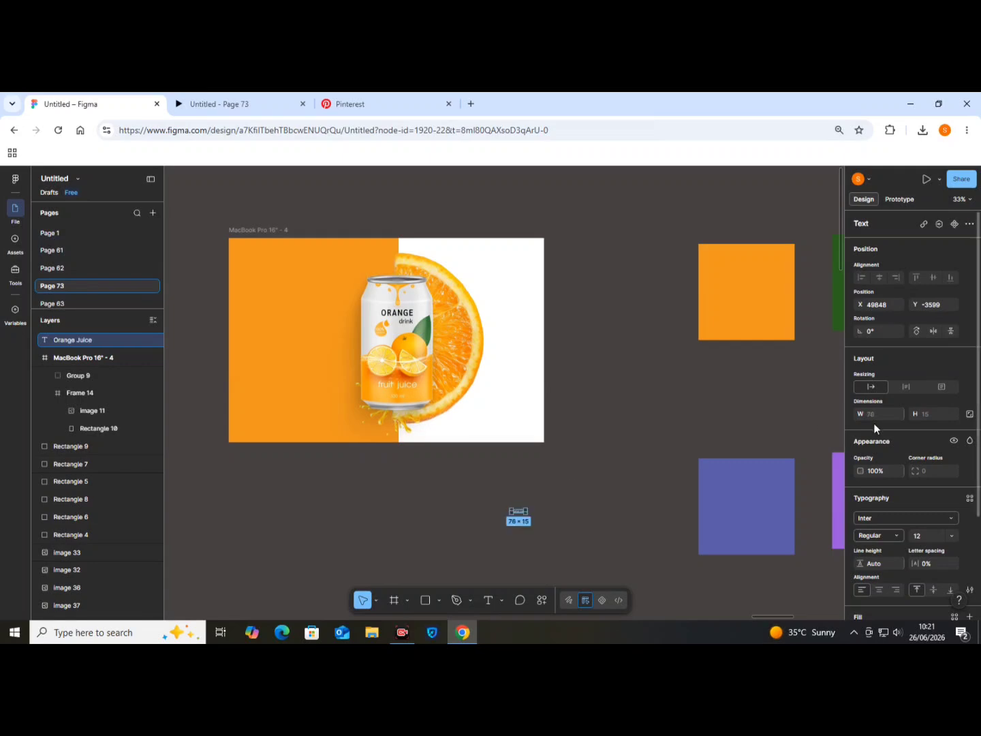
Step: Set the "Orange Juice" text size to 96 and place it in the upper part of the MacBook frame's orange half
click(952, 537)
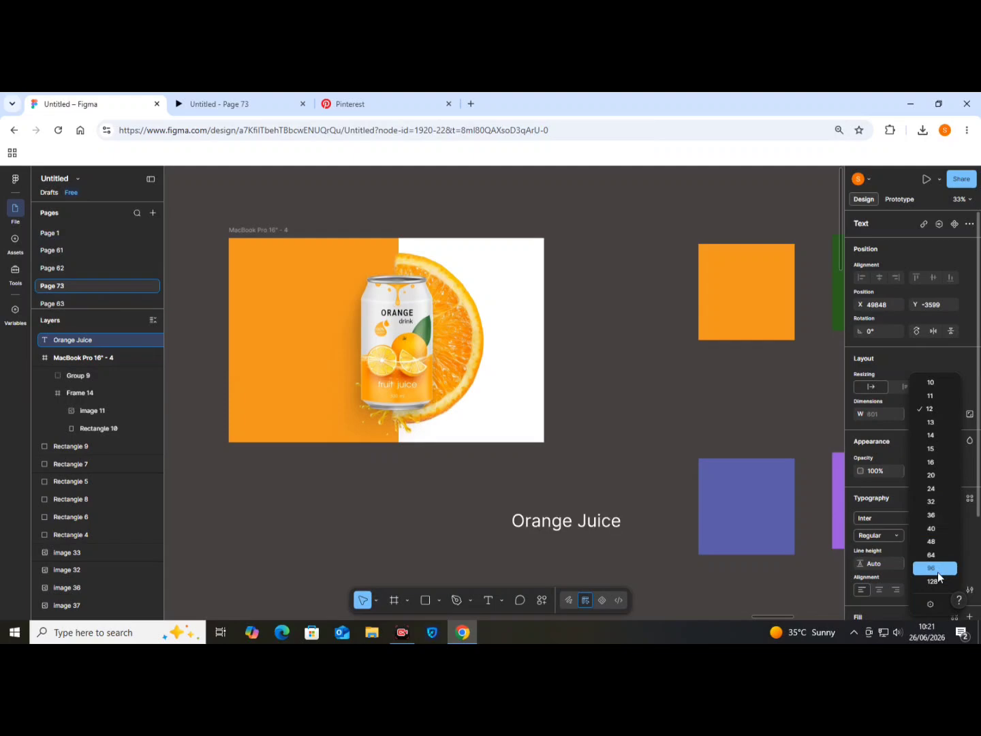
click(938, 573)
drag(598, 521, 320, 272)
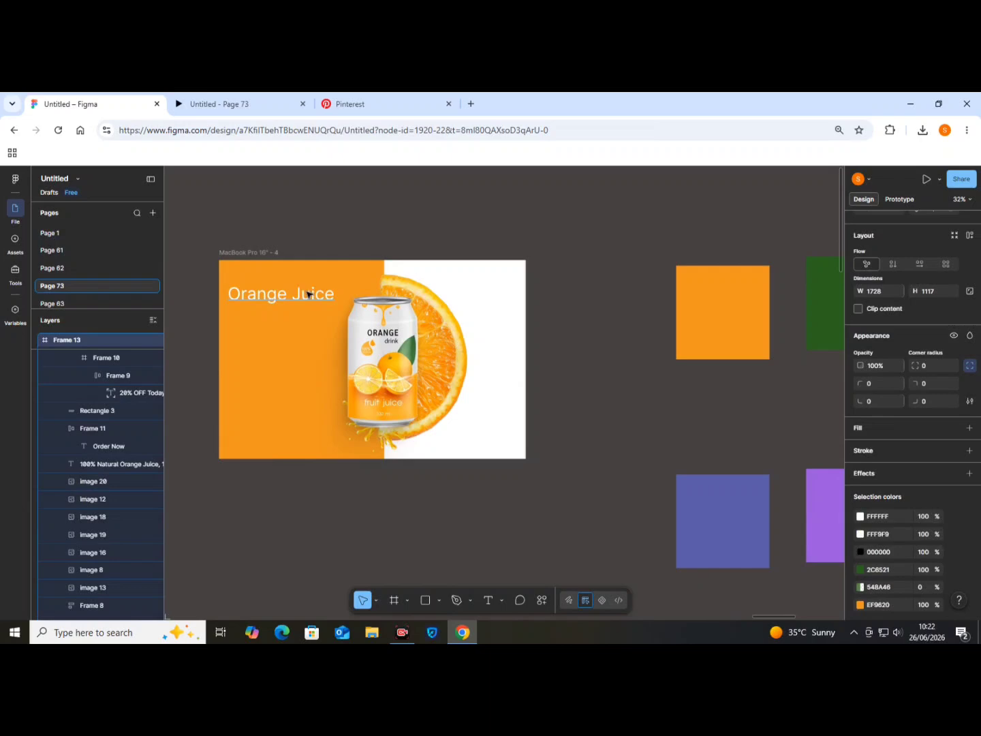
Step: Change the "Orange Juice" title's font to Lemonada and nudge it slightly up
click(308, 293)
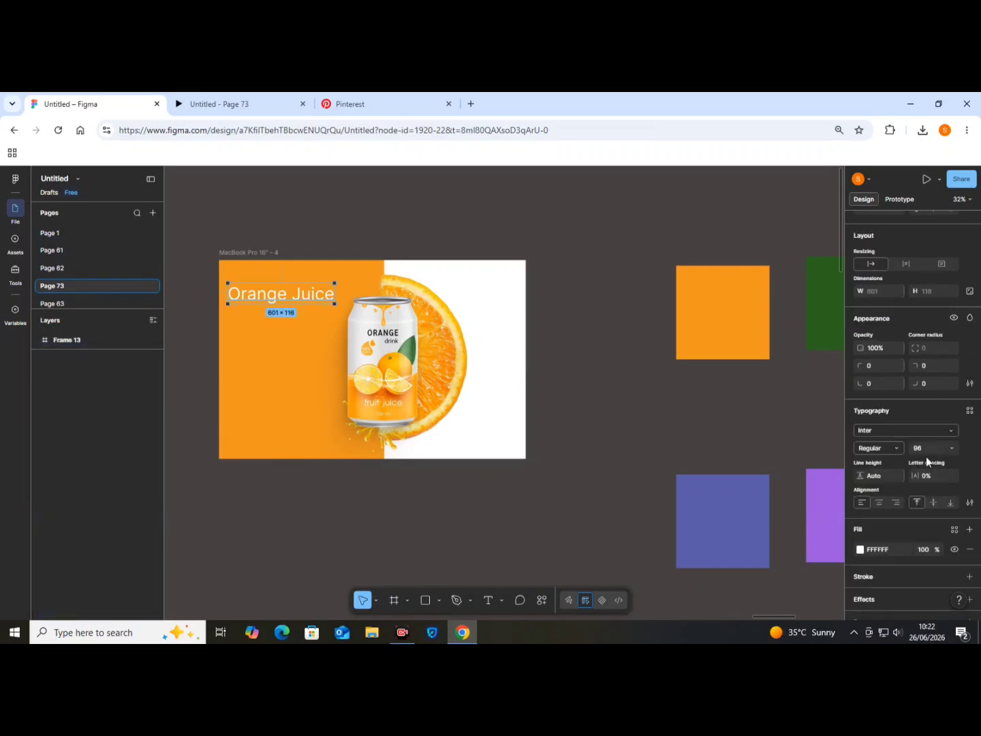
click(950, 398)
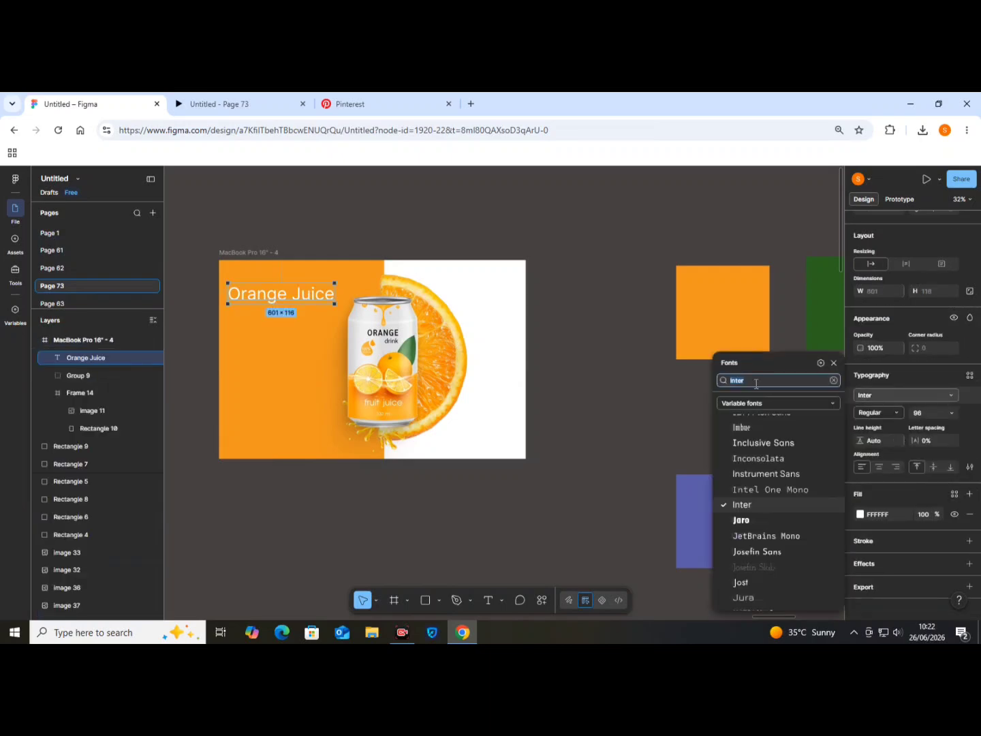
text(lemon)
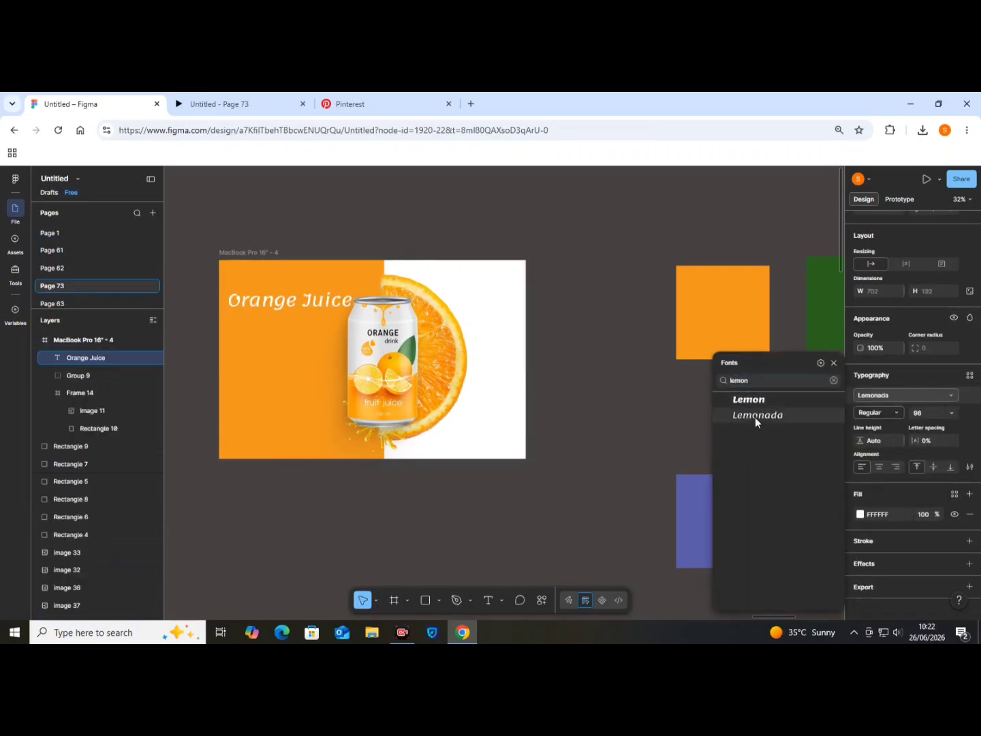
click(755, 417)
drag(290, 301, 288, 294)
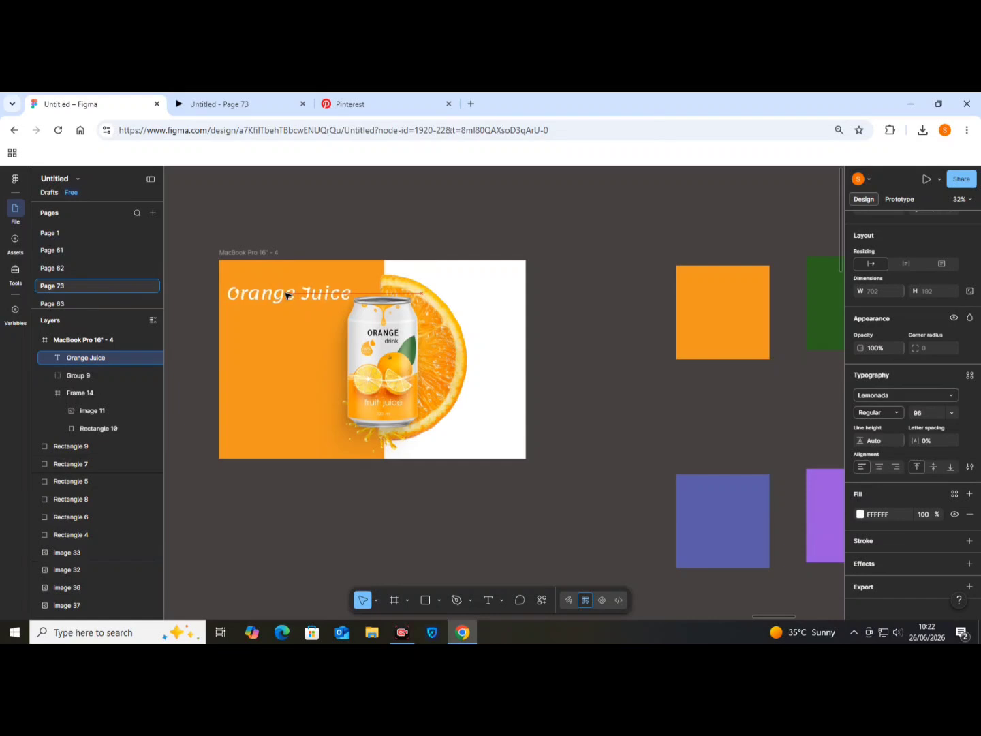
click(197, 310)
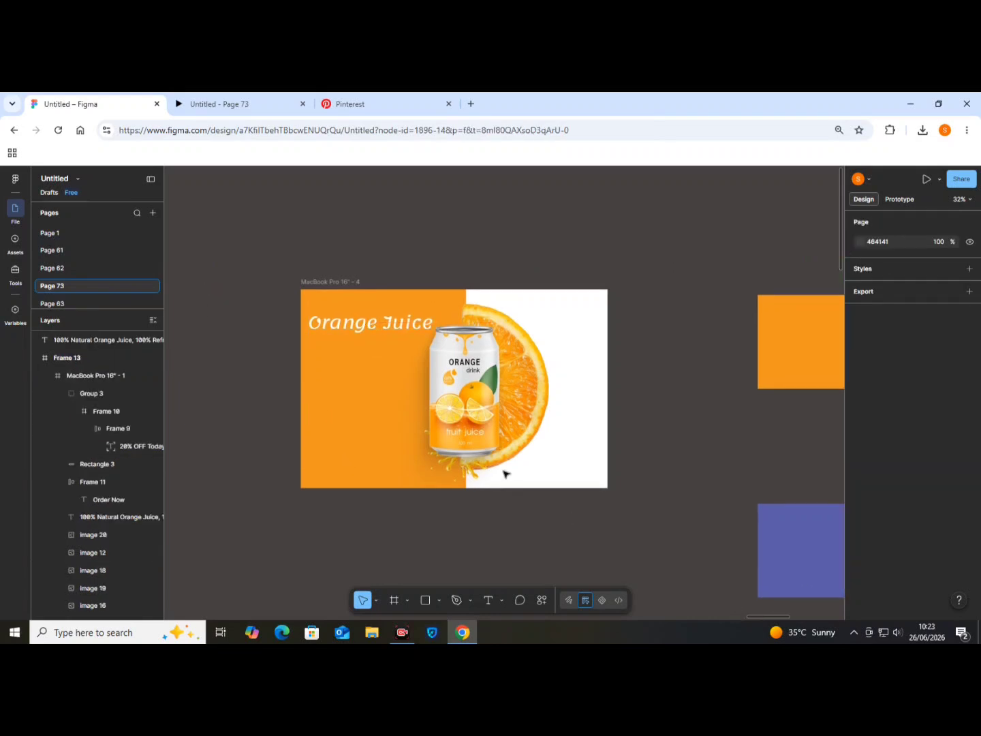
Step: Place the text "100% Natural Orange Juice, 100% Refreshing" under the title in the MacBook frame
scroll(451, 395, down, 2)
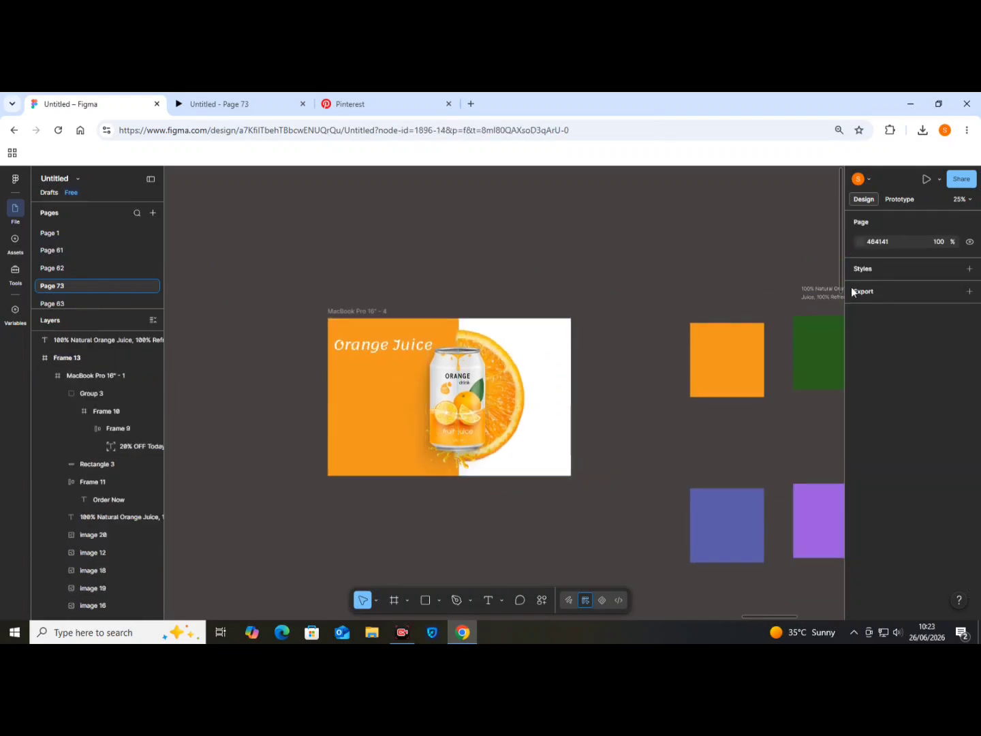
click(373, 374)
scroll(484, 386, up, 3)
drag(278, 376, 269, 366)
Step: Add a layout guide of 12 stretched columns with side margins to the MacBook frame
click(266, 272)
scroll(880, 524, down, 3)
click(879, 558)
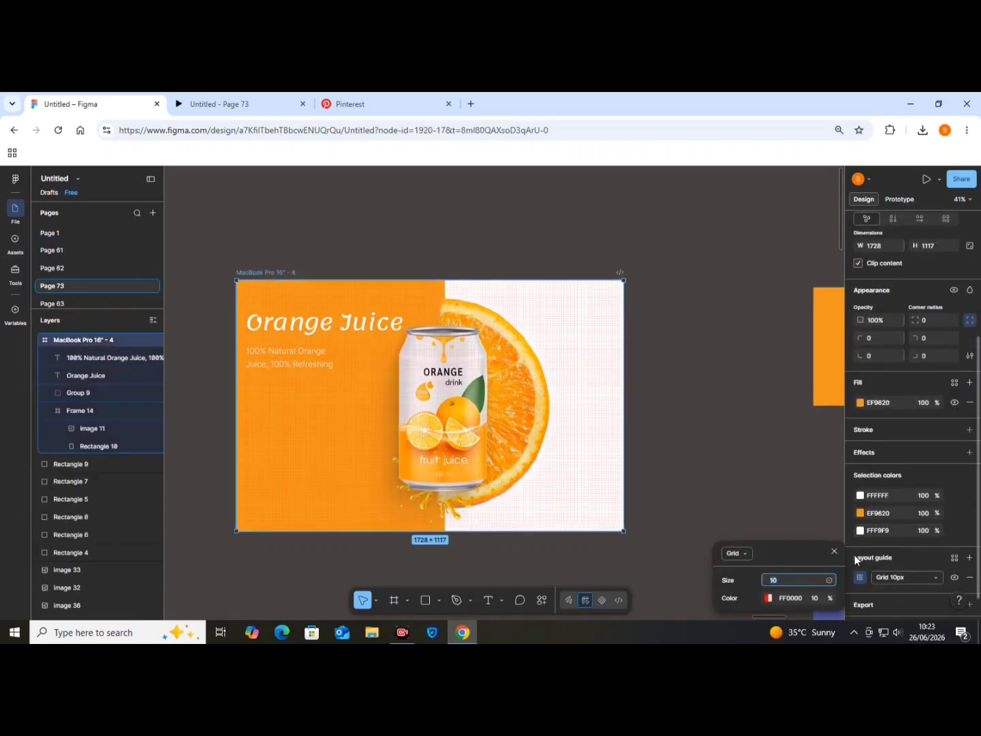
click(705, 425)
click(707, 453)
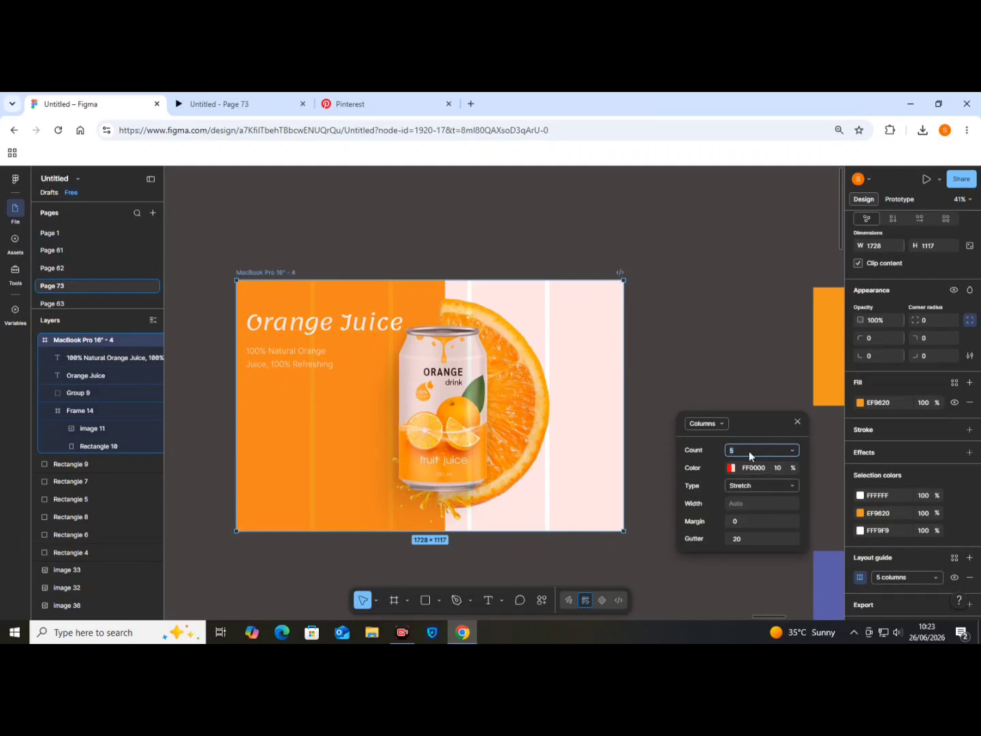
text(12)
click(751, 520)
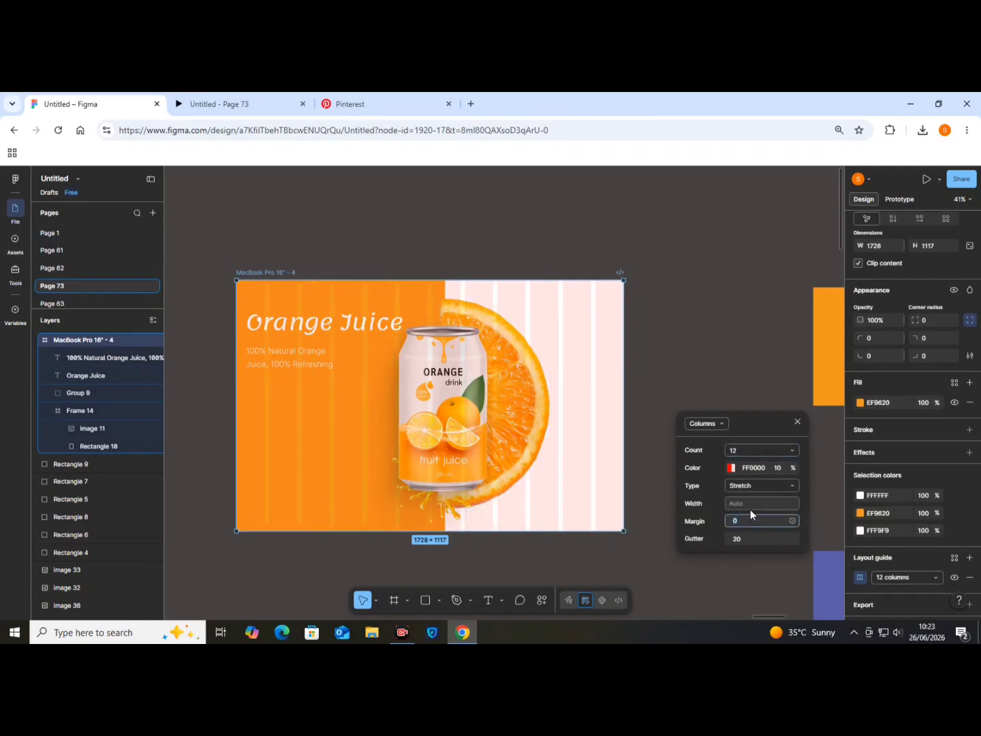
click(739, 339)
Step: Align the title and subtitle with the first column's outer edge, putting the subtitle at X 40, Y 262
click(275, 324)
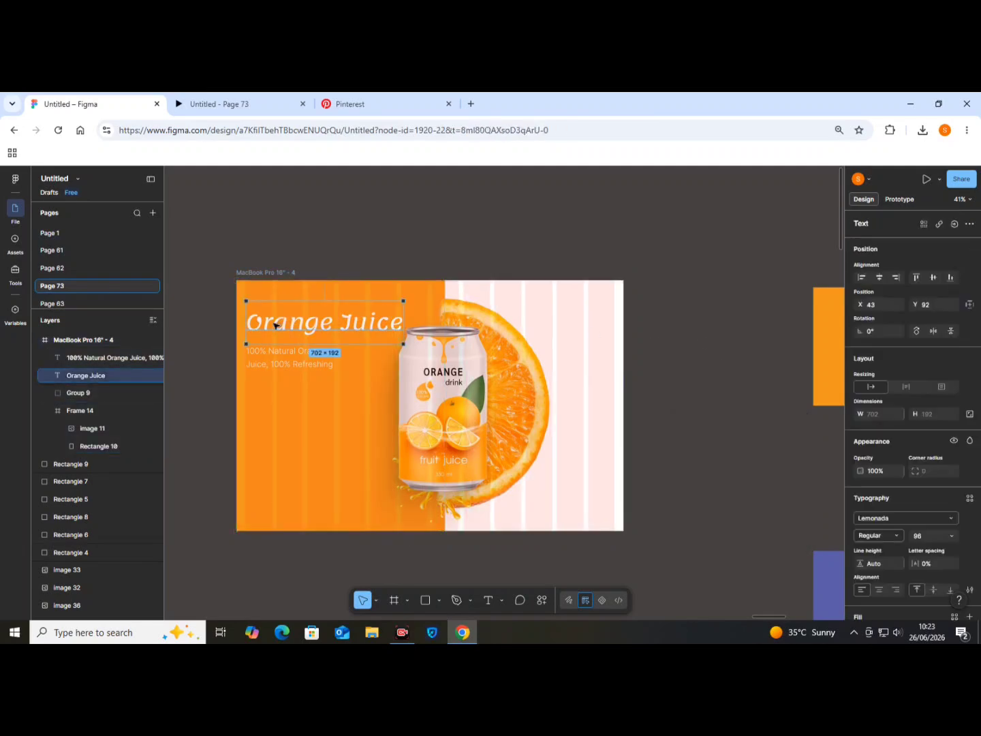
drag(276, 325, 260, 352)
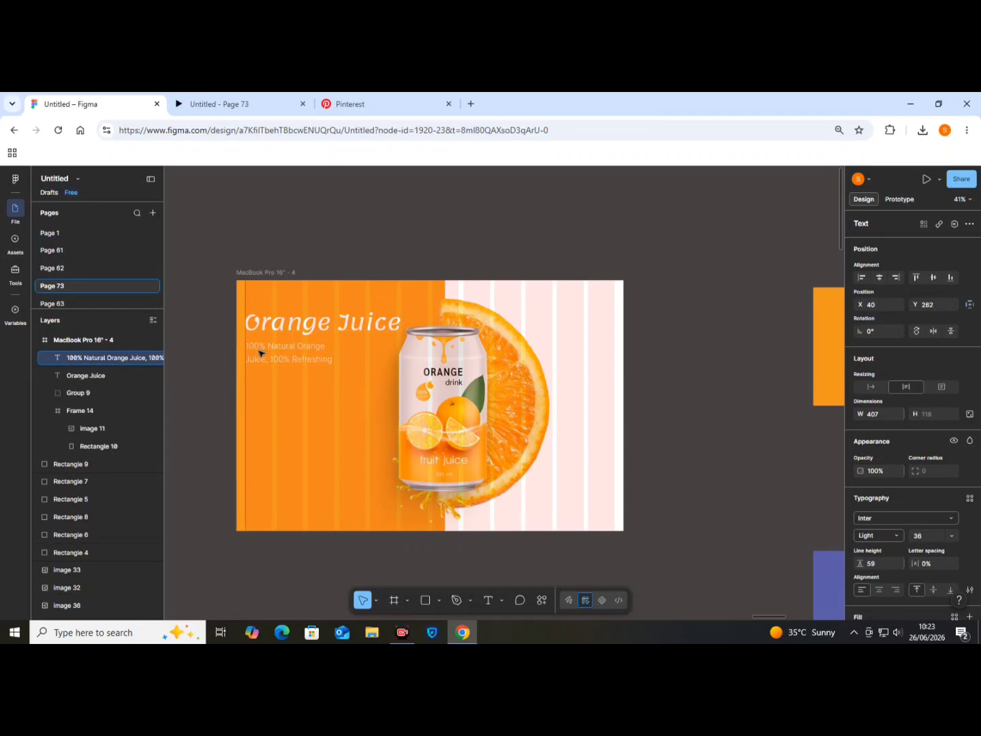
Step: Move the title above the MacBook frame and put a copy beside it reading "Blueberry Juice"
scroll(286, 383, up, 3)
drag(324, 433, 501, 316)
key(BackSpace)
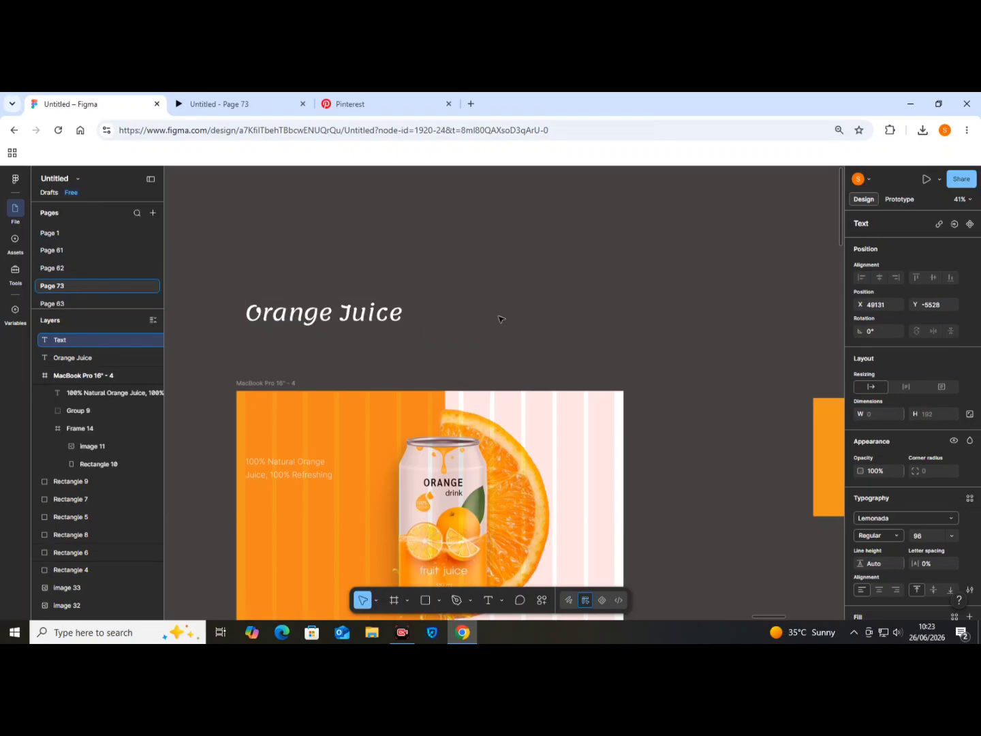
text(Blue Berry)
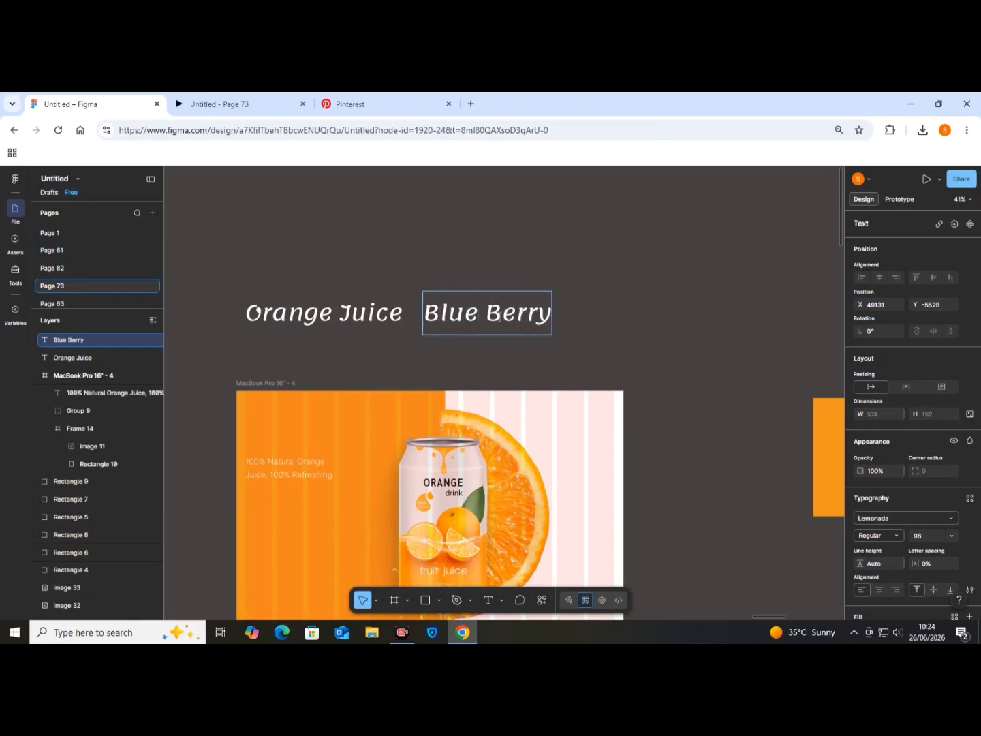
key(BackSpace)
key(BackSpace)
key(BackSpace)
key(BackSpace)
key(BackSpace)
key(BackSpace)
text(eberry Juice)
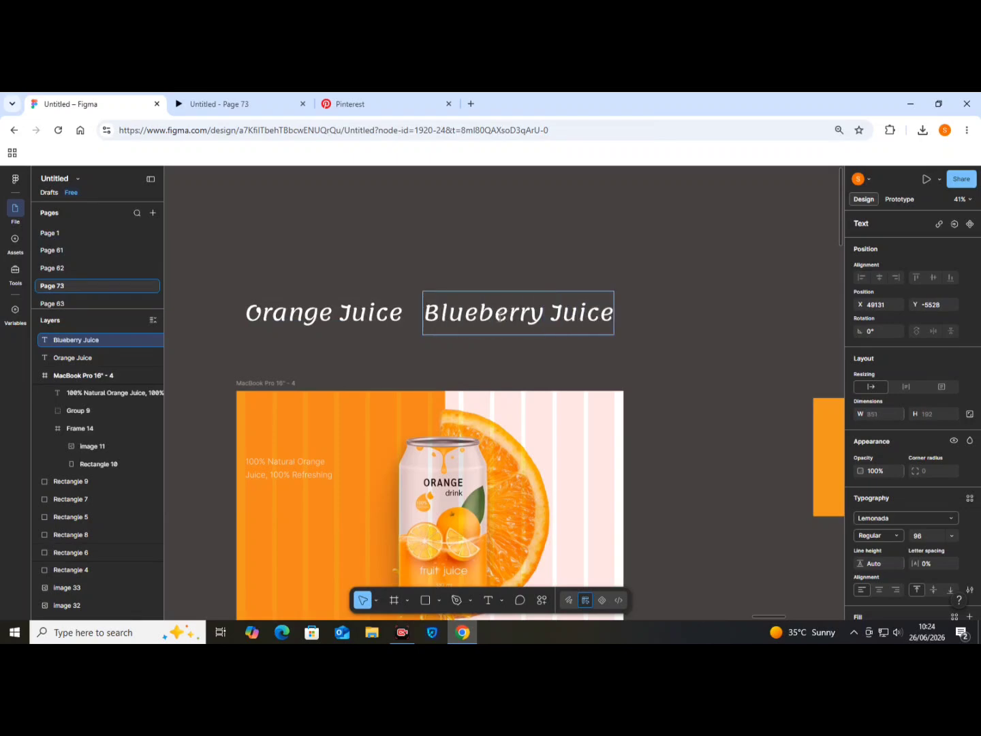
key(Escape)
Step: Duplicate the "Blueberry Juice" text further along the row and change the copy to "Cherry Juice"
key(ctrl+d)
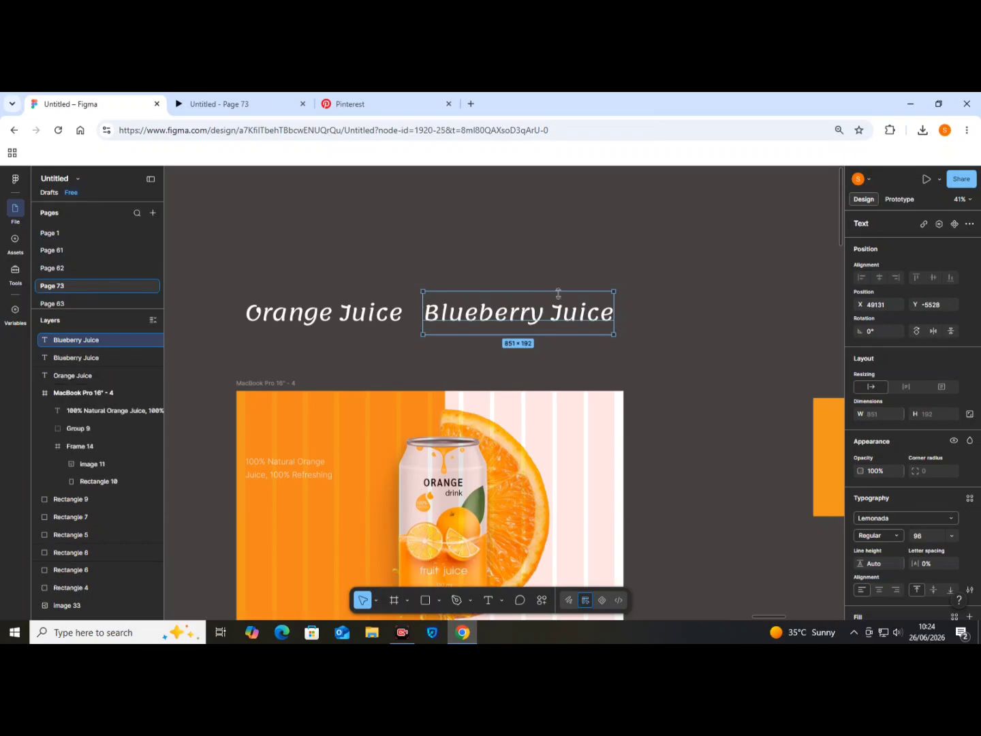
drag(652, 318, 773, 316)
drag(773, 393, 666, 425)
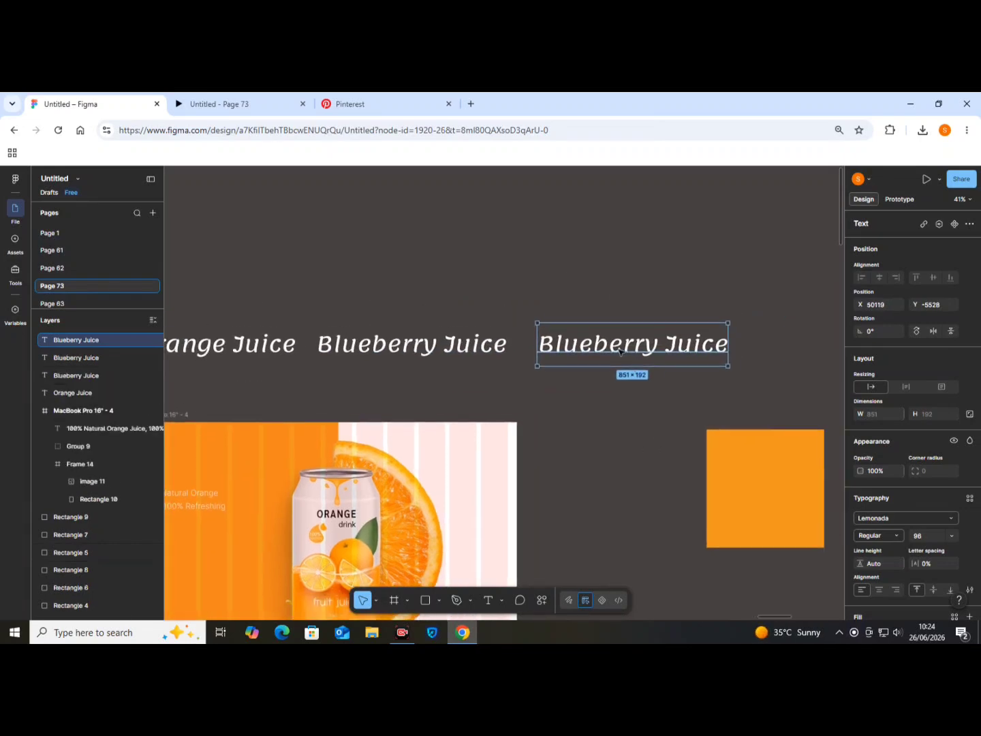
double_click(620, 351)
key(BackSpace)
text(Cherry Jui)
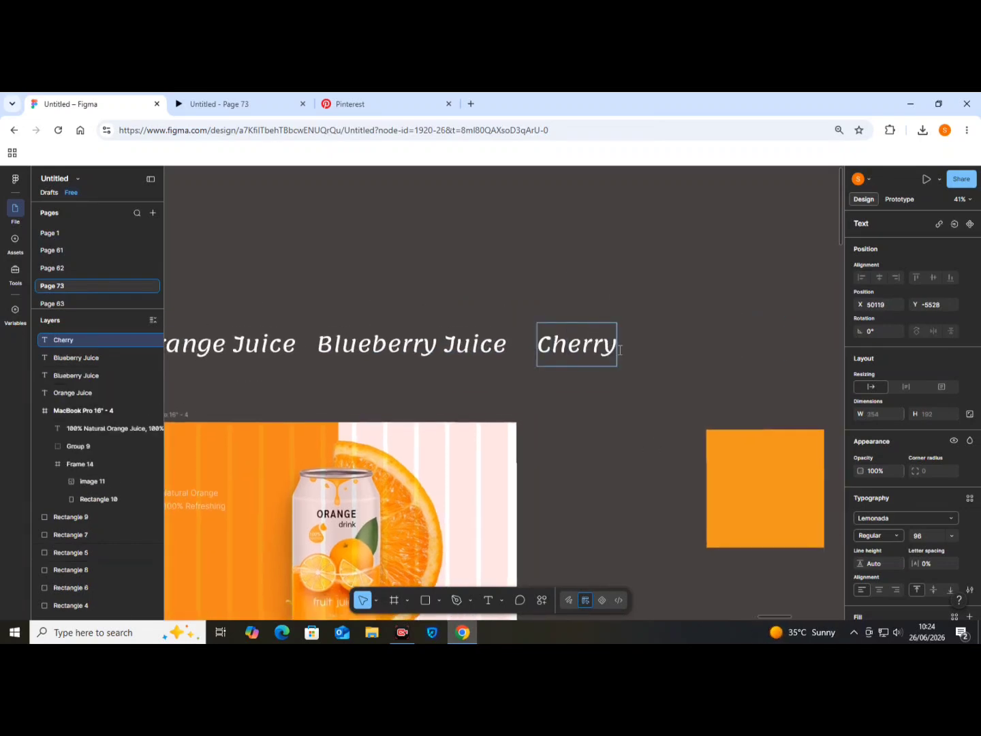
click(574, 284)
Step: Enclose the "Orange Juice", "Blueberry Juice" and "Cherry Juice" titles together in a new frame
scroll(572, 281, down, 3)
click(347, 319)
shift+click(468, 319)
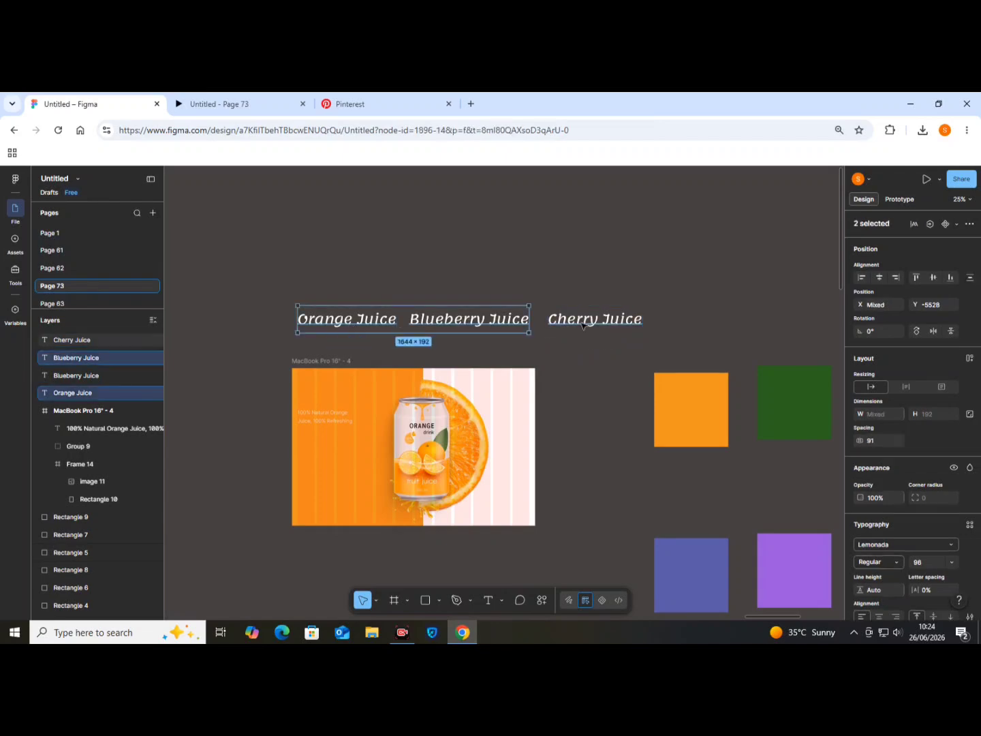
shift+click(581, 323)
right_click(581, 322)
click(616, 369)
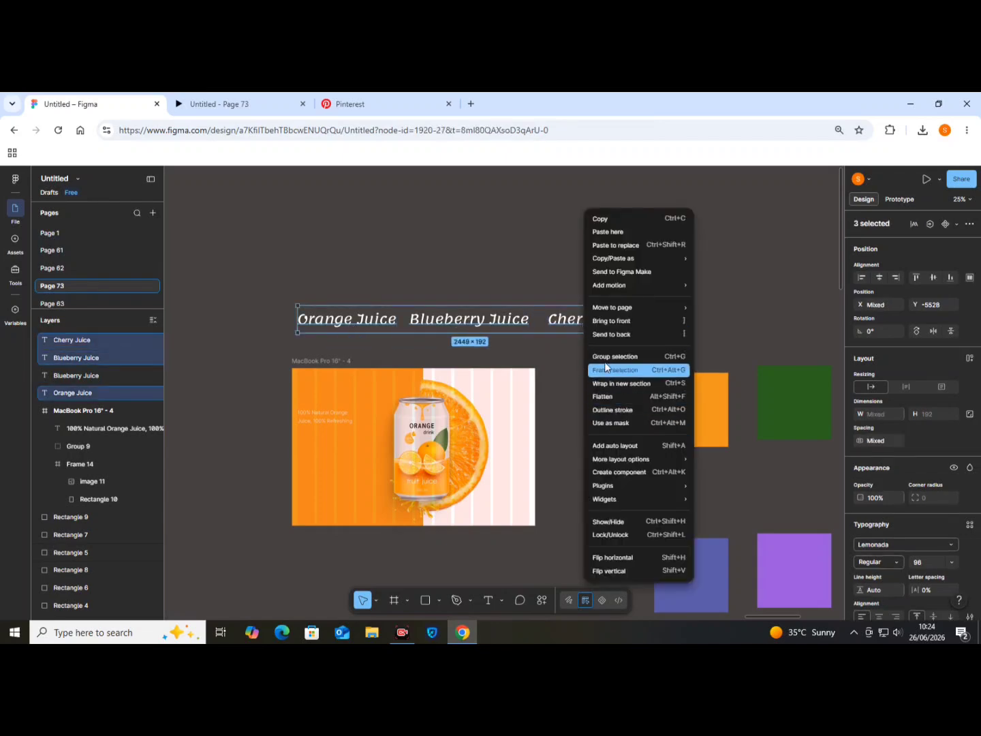
Step: Try to narrow the frame holding the juice titles to the width of "Orange Juice"
scroll(525, 300, up, 2)
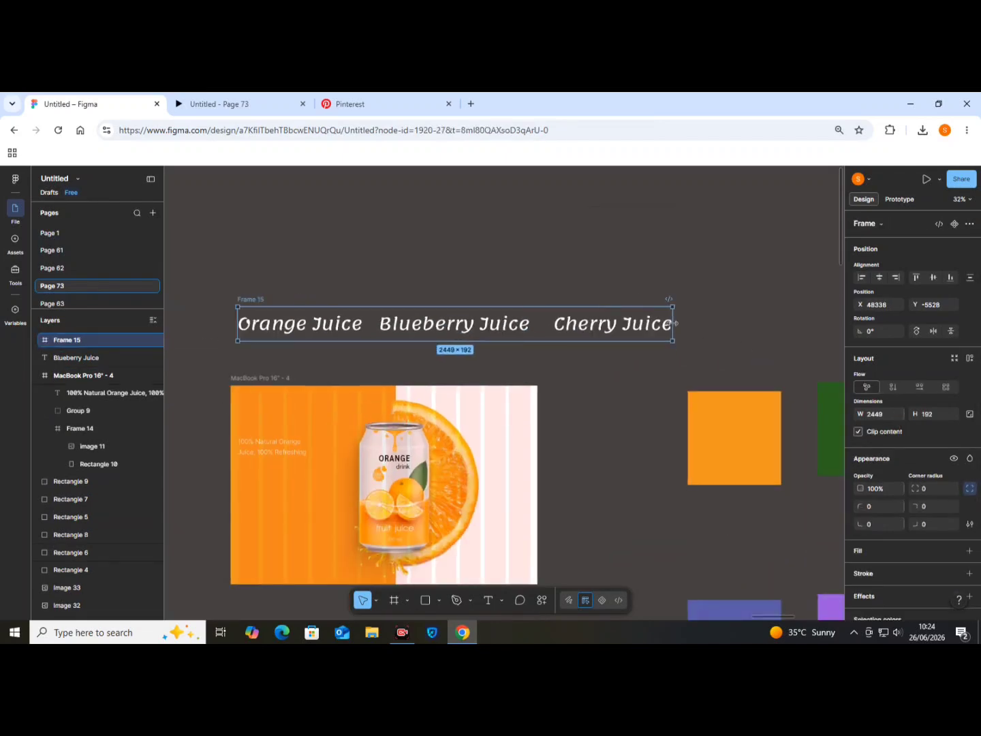
drag(672, 324, 457, 260)
key(ctrl+z)
click(256, 300)
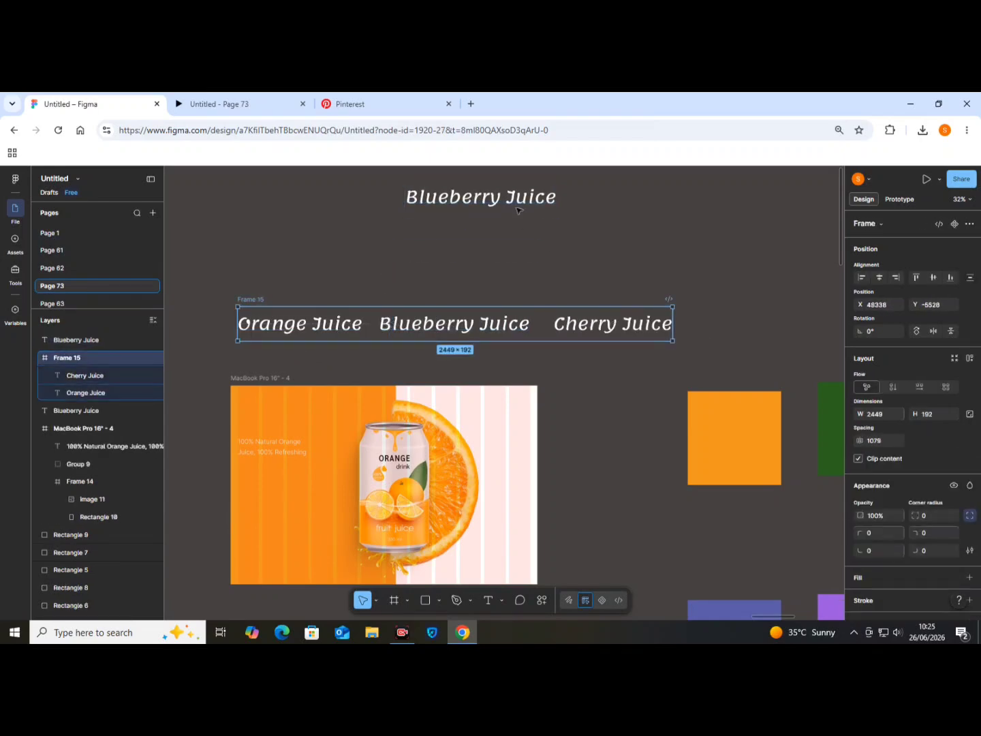
key(ctrl+z)
key(ctrl+z)
click(247, 299)
drag(672, 333, 363, 332)
drag(422, 325, 414, 321)
click(344, 329)
key(ctrl+z)
key(ctrl+z)
key(ctrl+z)
key(ctrl+z)
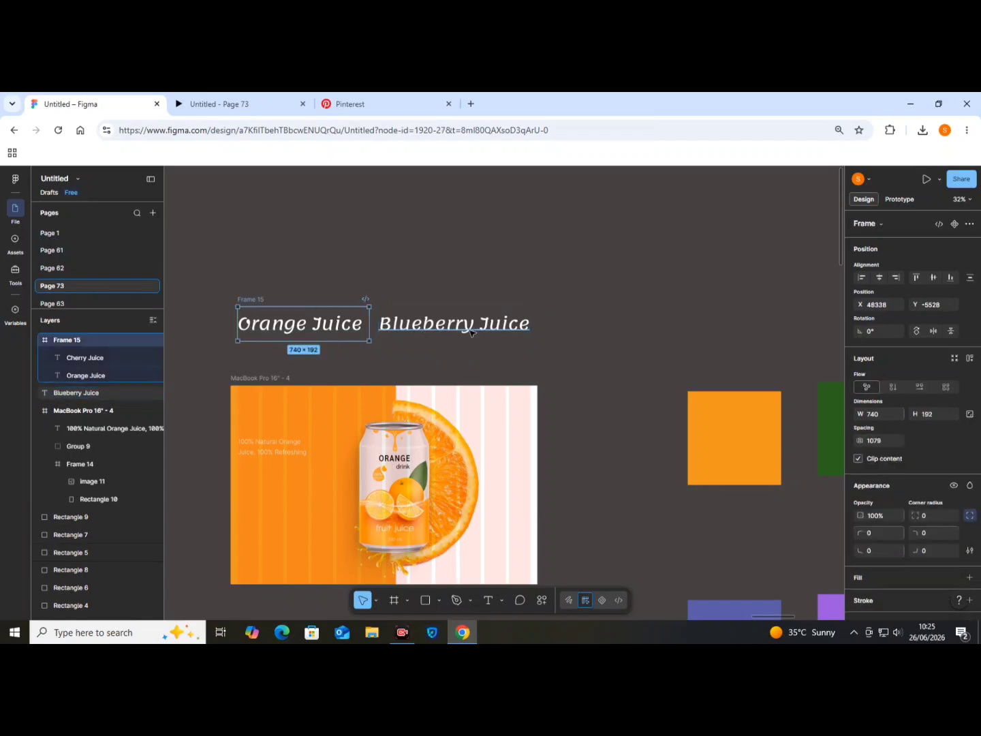
Step: Frame the "Blueberry Juice" text together with the existing titles frame and narrow the new frame to 724 wide
shift+click(436, 326)
right_click(446, 327)
click(475, 376)
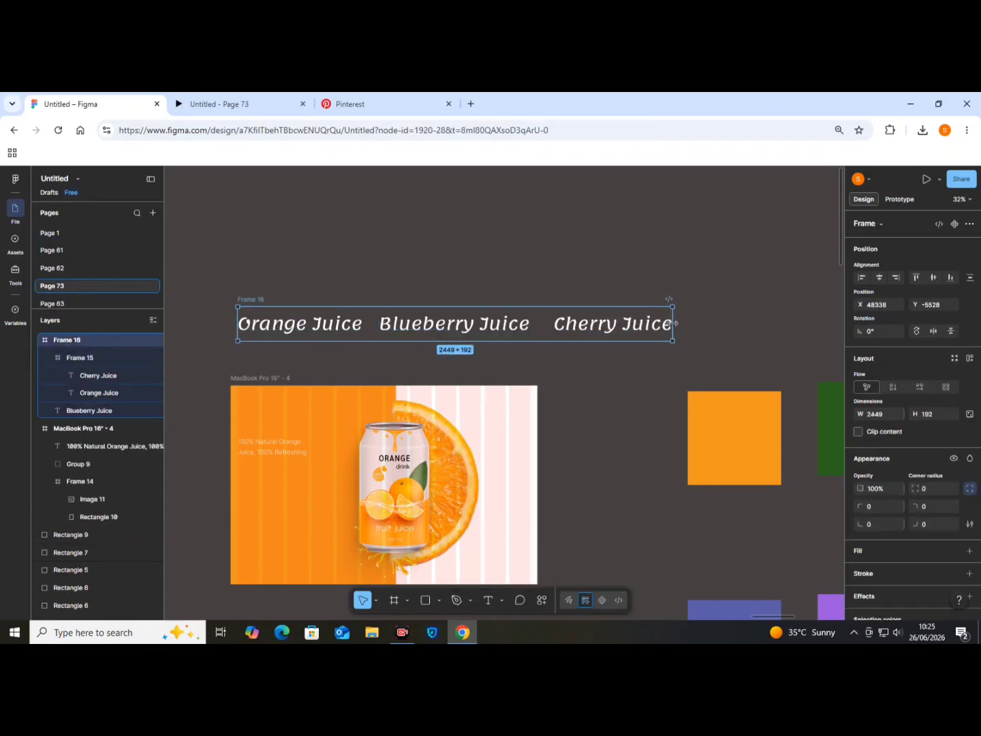
drag(672, 324, 368, 324)
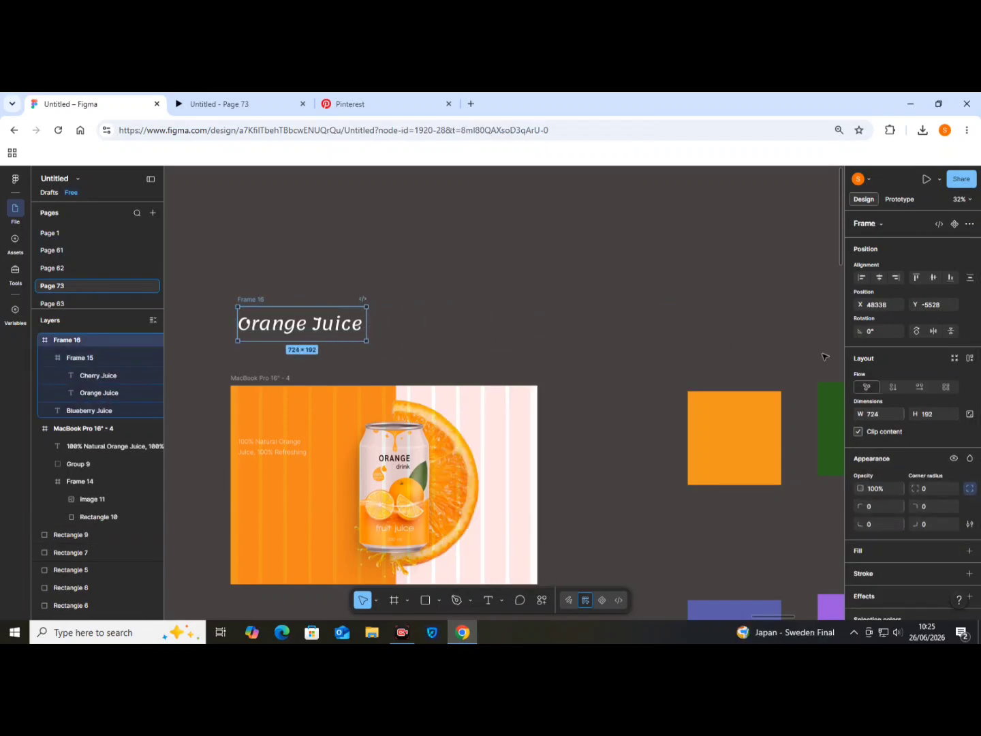
Step: Try a vertical auto layout flow on the titles frame
click(892, 387)
scroll(721, 366, down, 1)
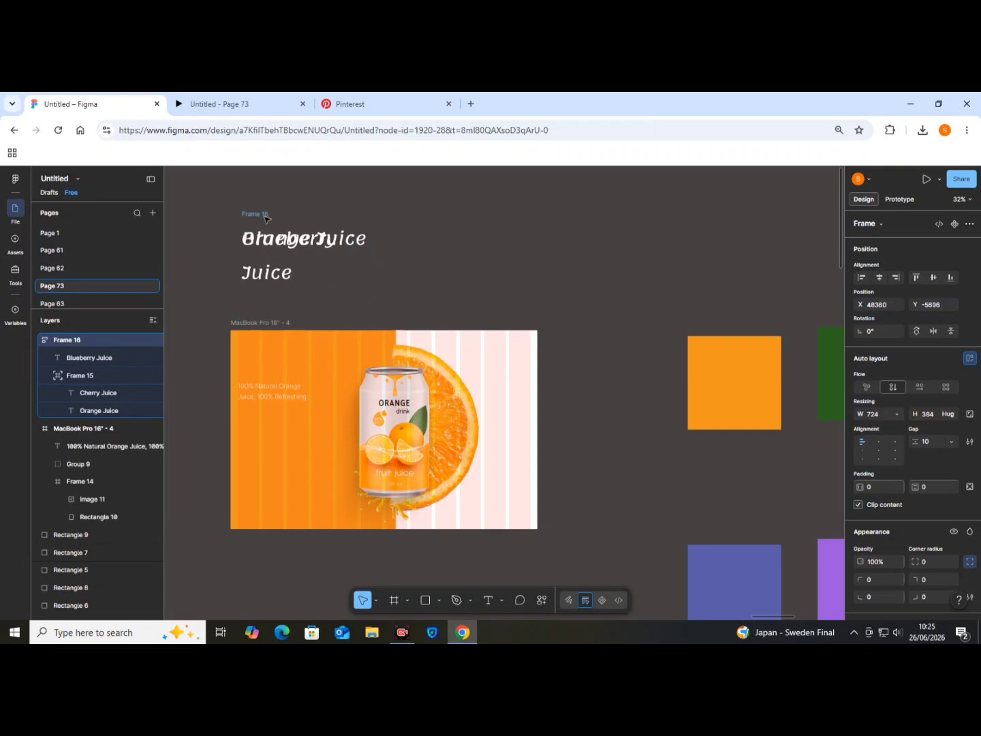
scroll(268, 246, up, 3)
key(ctrl+z)
key(ctrl+z)
Step: Place the titles frame inside the MacBook frame above the subtitle, with only "Orange Juice" showing
scroll(378, 267, down, 4)
drag(655, 267, 413, 276)
key(ctrl+z)
drag(322, 258, 321, 333)
key(Escape)
Step: Add the text "20% OFF Today" in the lower part of the orange half
scroll(424, 457, up, 2)
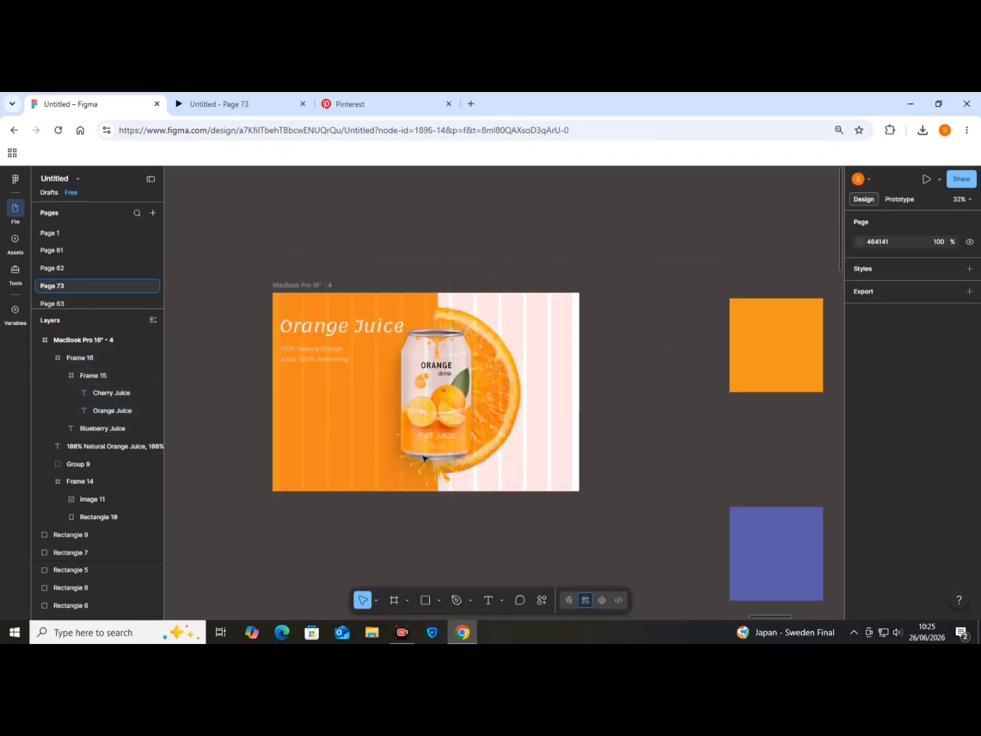
key(r)
key(t)
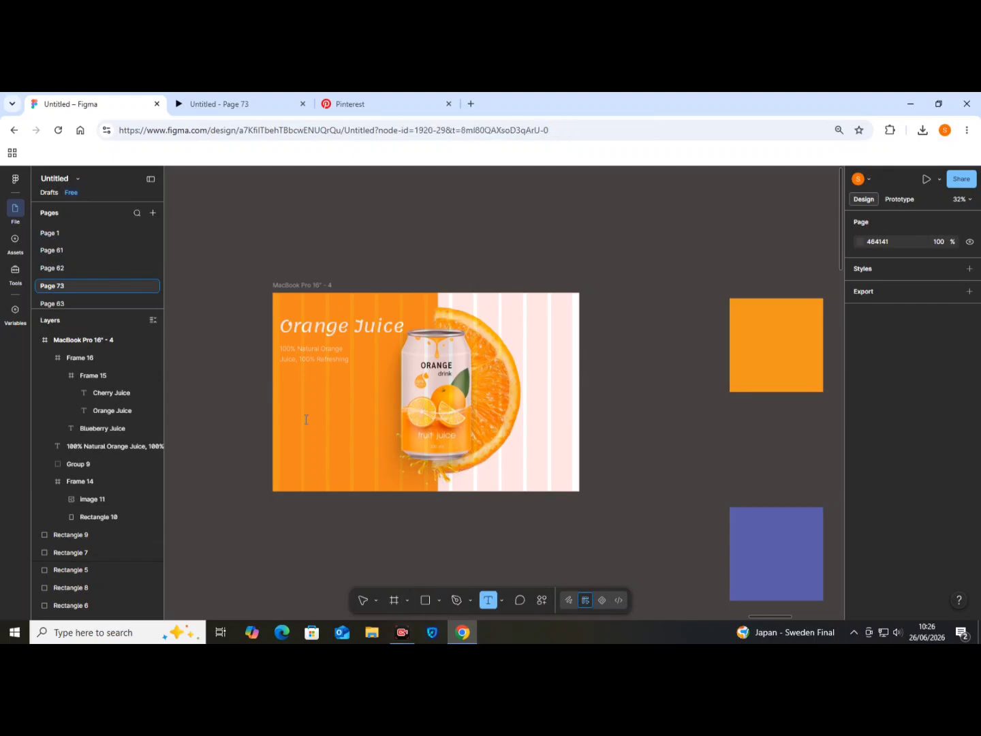
click(305, 419)
scroll(323, 420, up, 3)
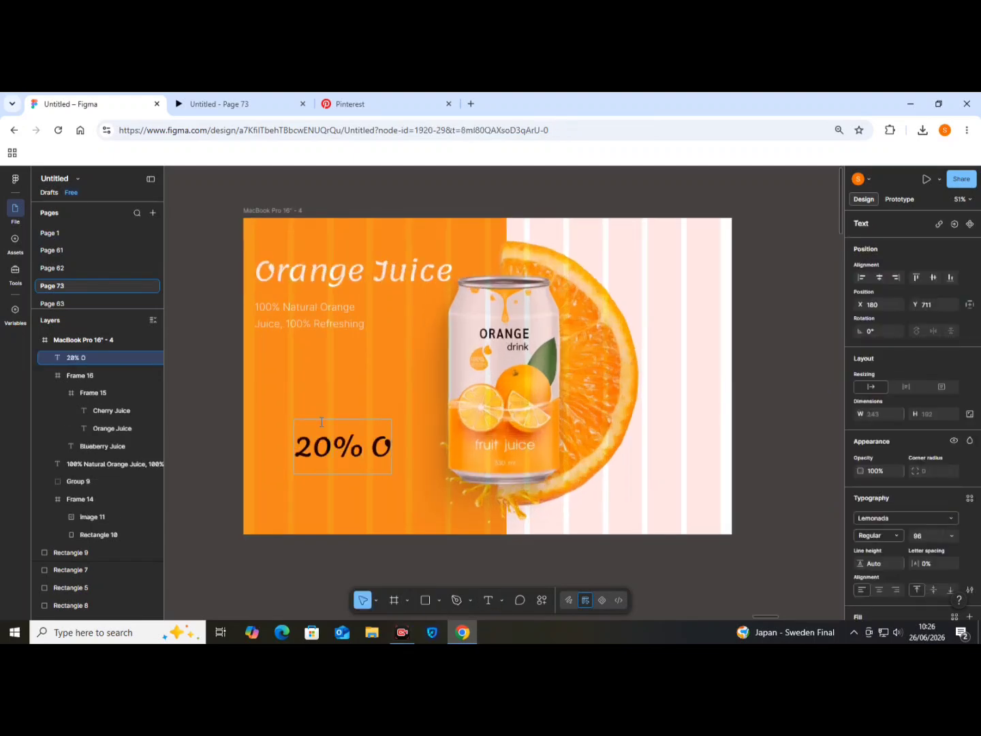
text(20% OFF Today)
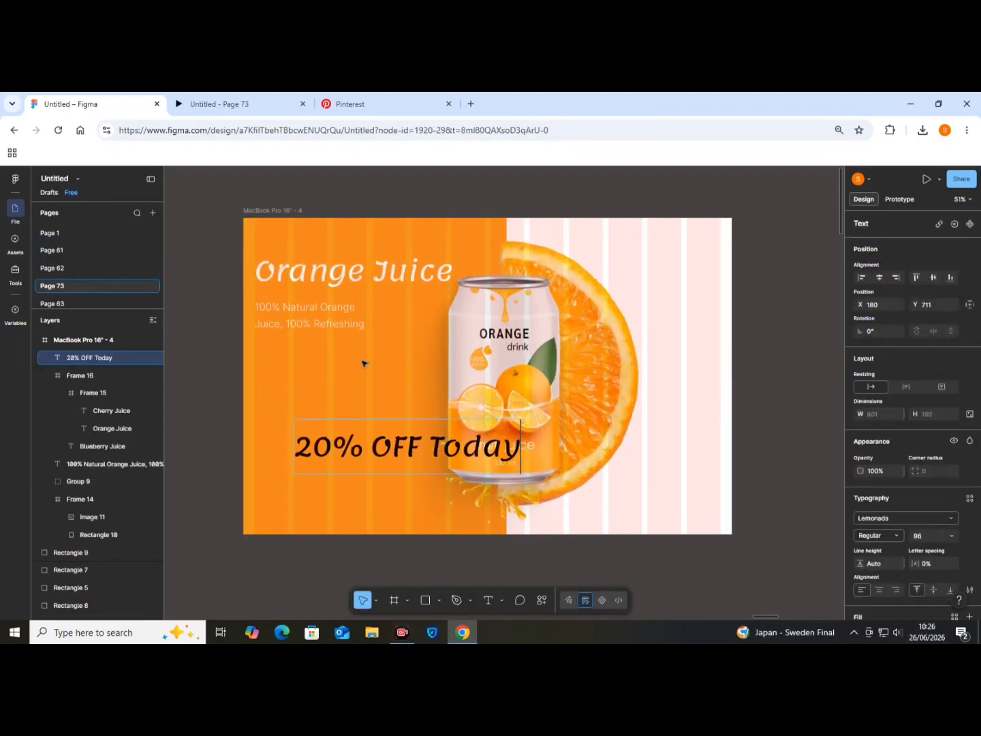
key(Escape)
Step: Set the "20% OFF Today" text to the Poppins font at size 64
click(949, 518)
text(po)
click(752, 585)
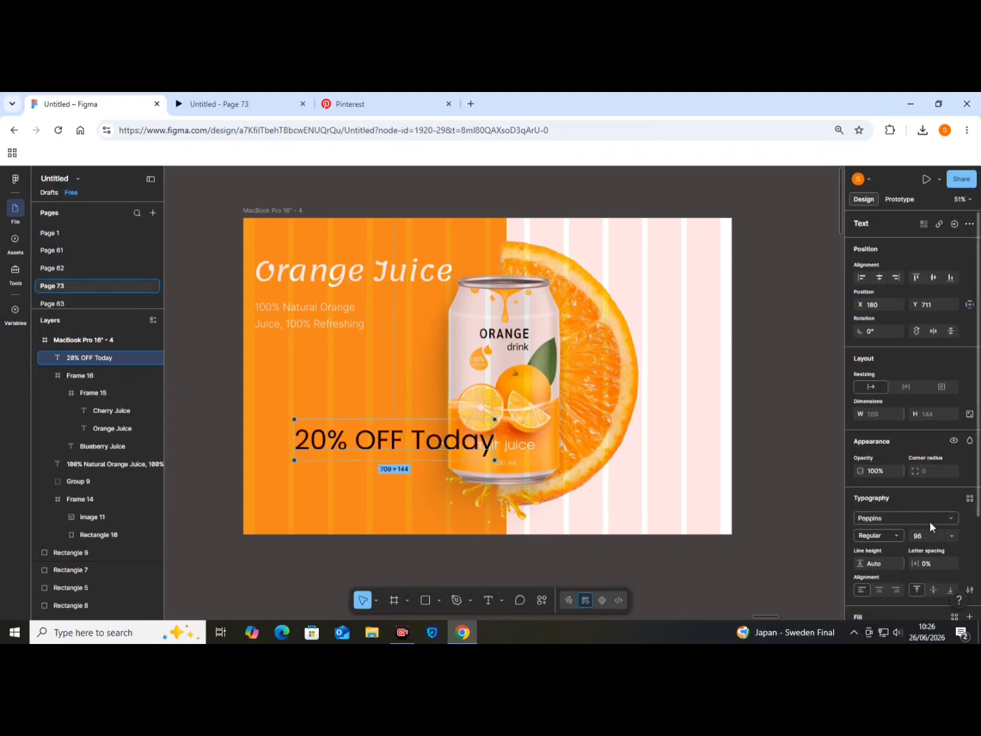
click(951, 536)
click(935, 521)
Step: Wrap "20% OFF Today" in auto layout and fill its frame with the colour sampled from the dark green square
key(shift+a)
scroll(892, 505, down, 2)
click(892, 502)
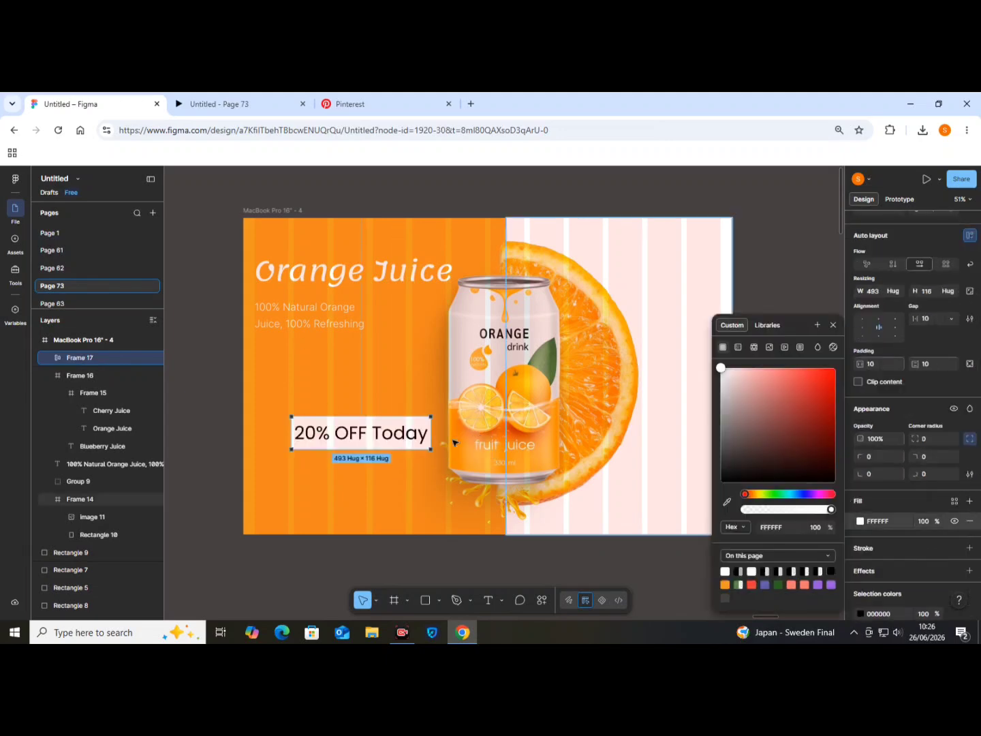
scroll(304, 365, down, 3)
scroll(469, 537, down, 3)
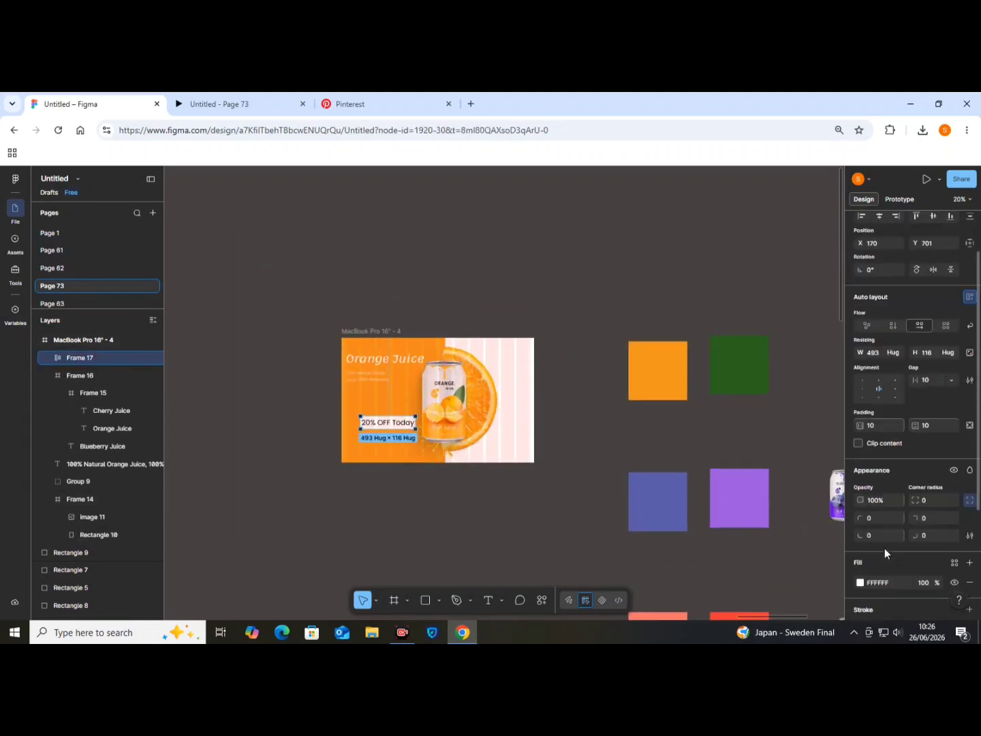
click(861, 581)
click(727, 503)
click(756, 347)
click(371, 451)
Step: Change the "20% OFF Today" text colour to white
scroll(370, 451, up, 3)
double_click(402, 404)
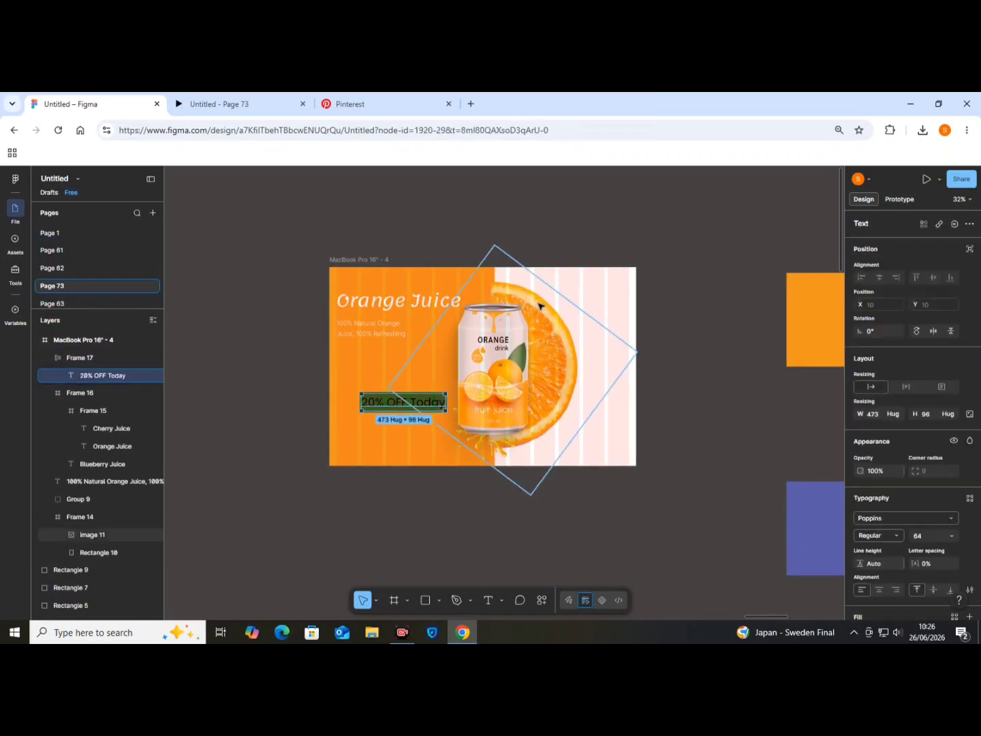
scroll(539, 303, up, 2)
scroll(892, 477, down, 3)
click(861, 508)
click(726, 572)
click(641, 567)
Step: Widen the green discount badge to 545 and place it against the MacBook frame's left edge below the subtitle, at Y 500
click(383, 429)
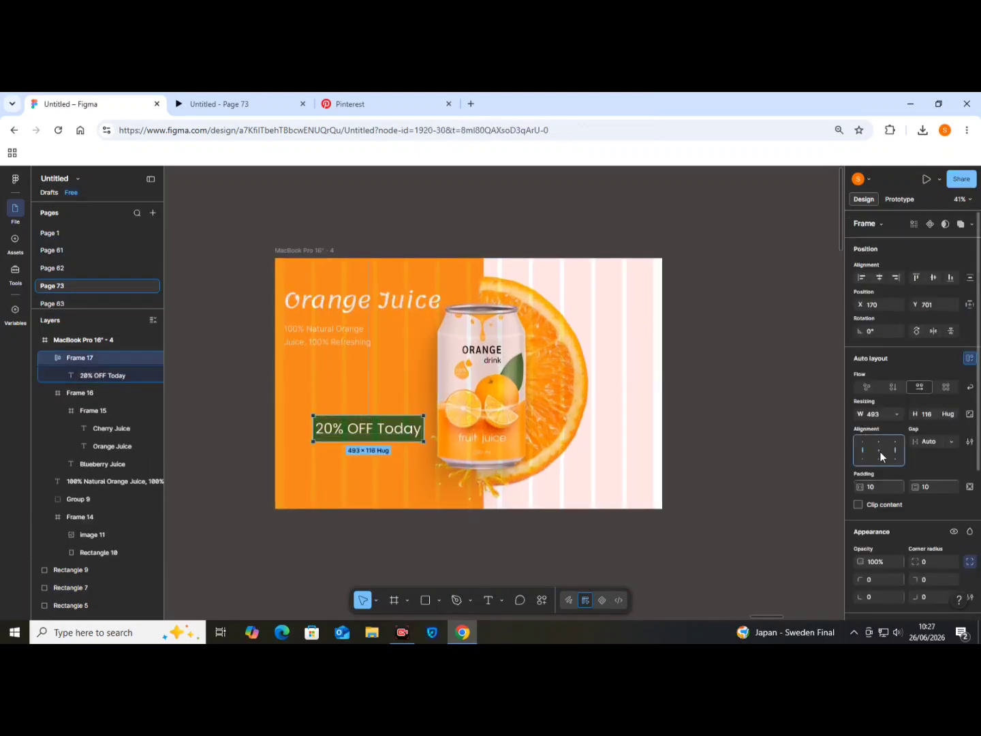
drag(382, 429, 347, 387)
double_click(385, 387)
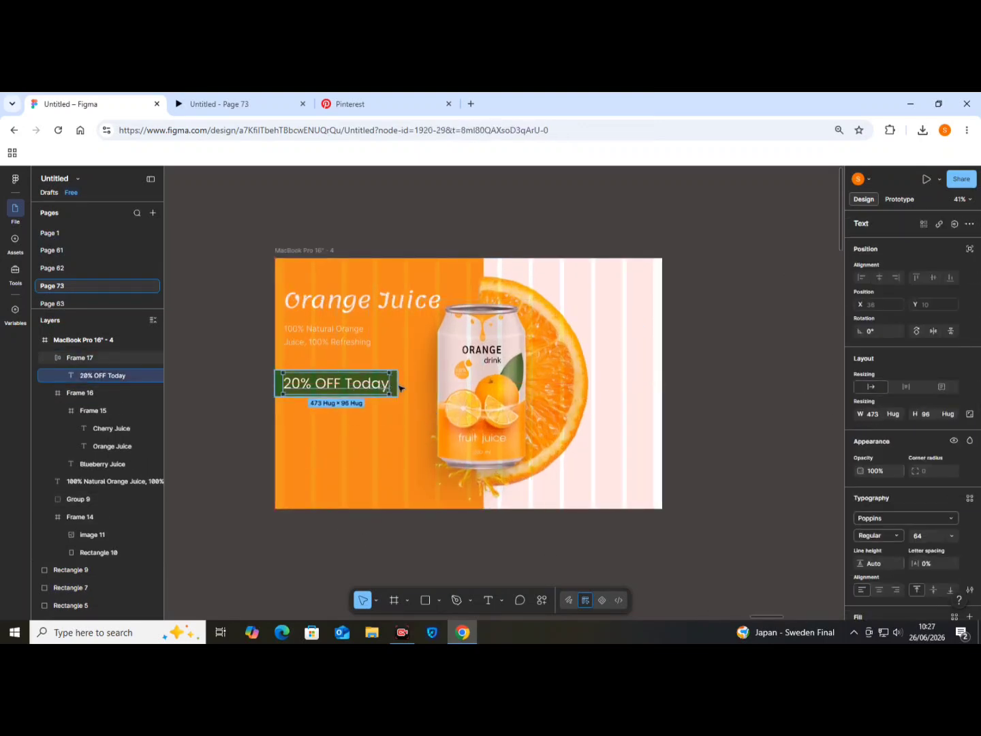
click(396, 387)
scroll(393, 385, up, 2)
scroll(400, 404, down, 2)
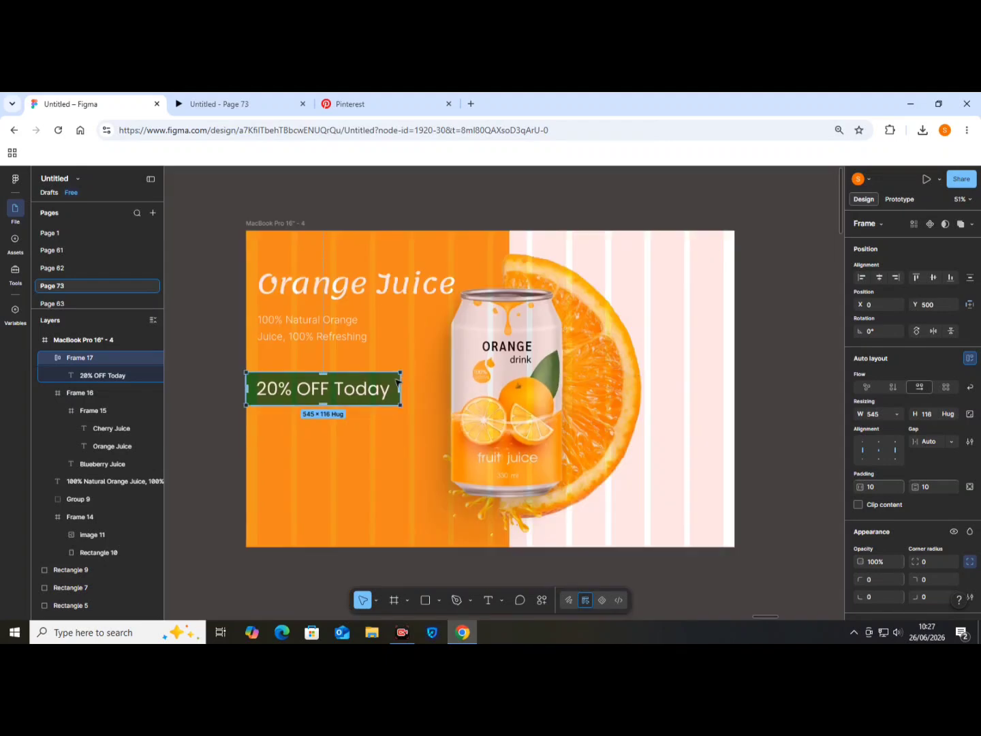
Step: Round only the two right corners of the discount badge with a radius of 20
click(399, 386)
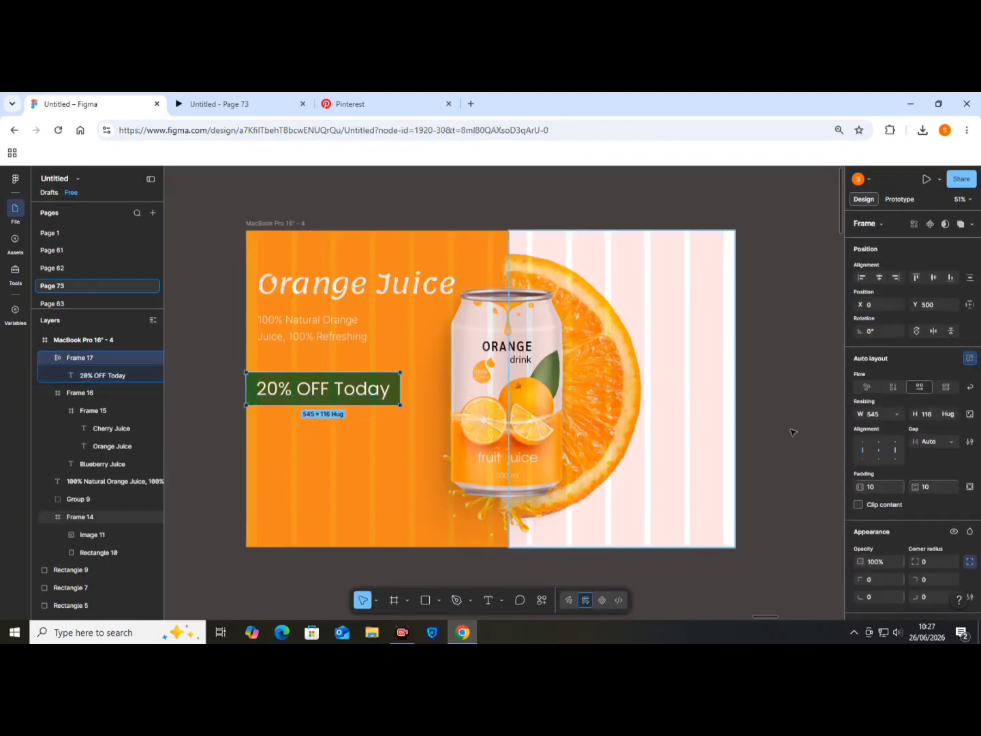
scroll(884, 476, down, 2)
text(20)
key(Return)
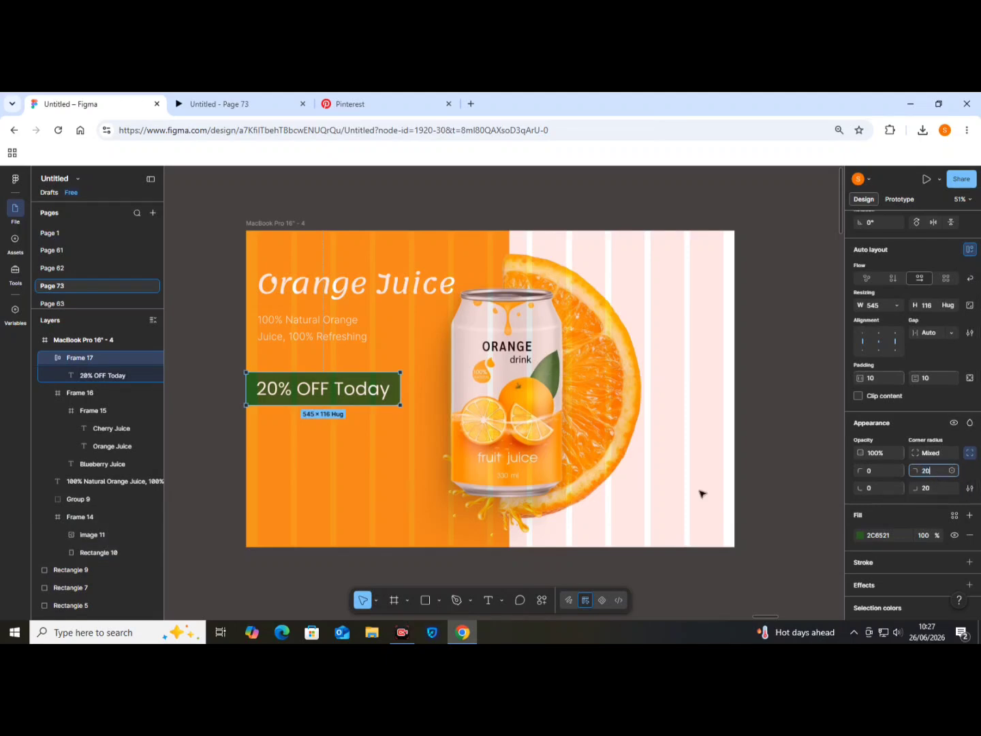
key(Escape)
scroll(431, 532, up, 2)
Step: Add the text "Order Now" below the discount badge in the orange half and set its font size to 36
click(438, 601)
click(488, 598)
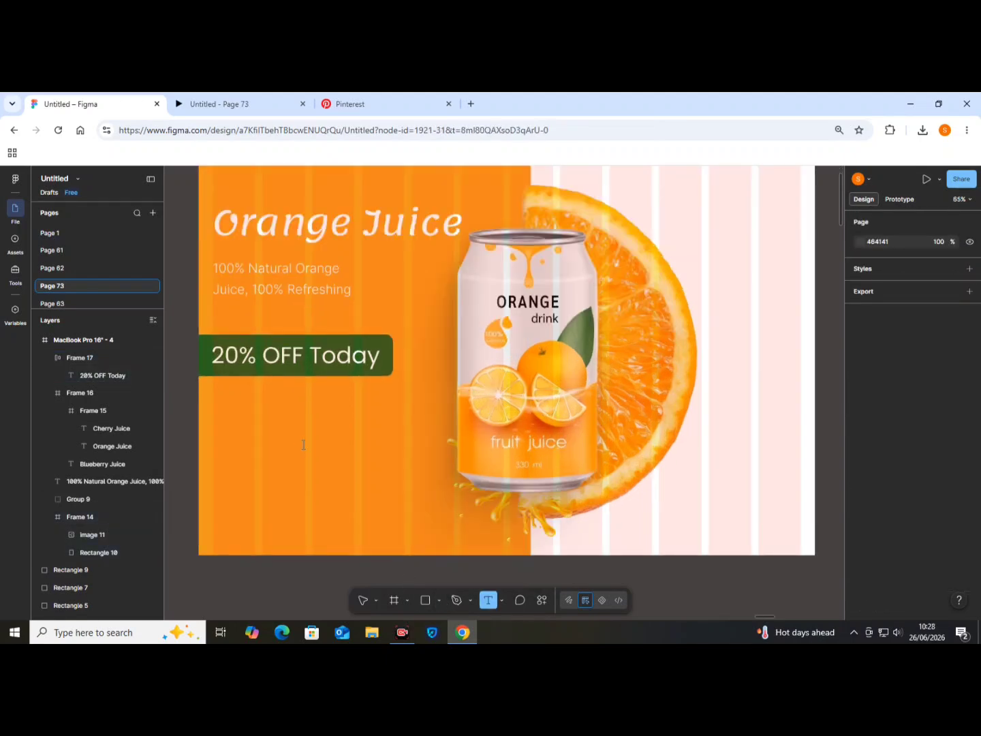
click(302, 444)
text(Order Now)
key(Escape)
click(951, 536)
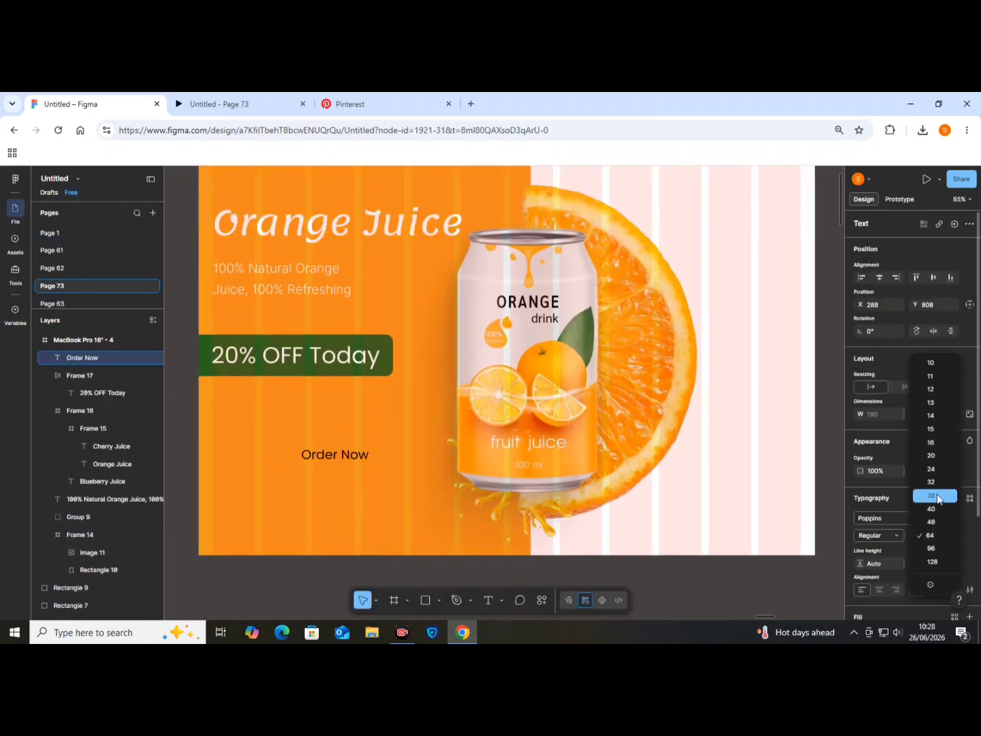
click(937, 498)
Step: Wrap "Order Now" in auto layout, fill its frame with white and widen it to 231
key(shift+a)
scroll(931, 522, down, 3)
click(857, 444)
click(860, 463)
drag(374, 450, 381, 450)
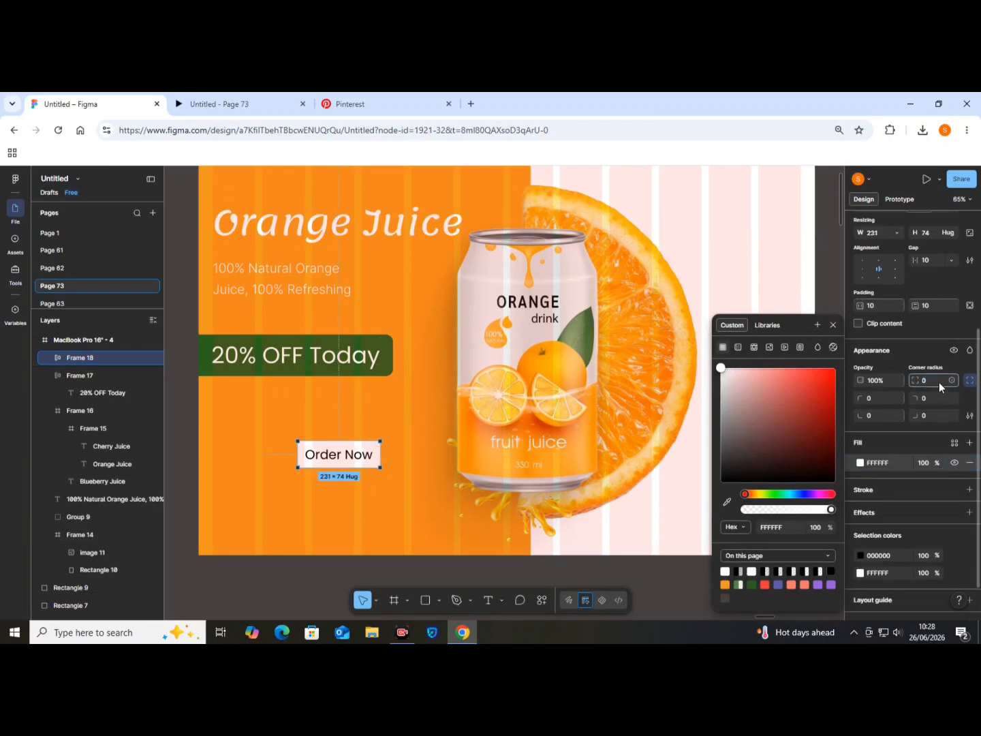
Step: Set the Order Now button's corner radius to 99 and move the button left, nearly in line with the subtitle
click(935, 381)
text(99)
click(415, 439)
drag(303, 451, 247, 445)
scroll(880, 526, down, 2)
Step: Set the "Order Now" text to the Medium weight and align the button with the subtitle's left edge
double_click(277, 451)
click(878, 407)
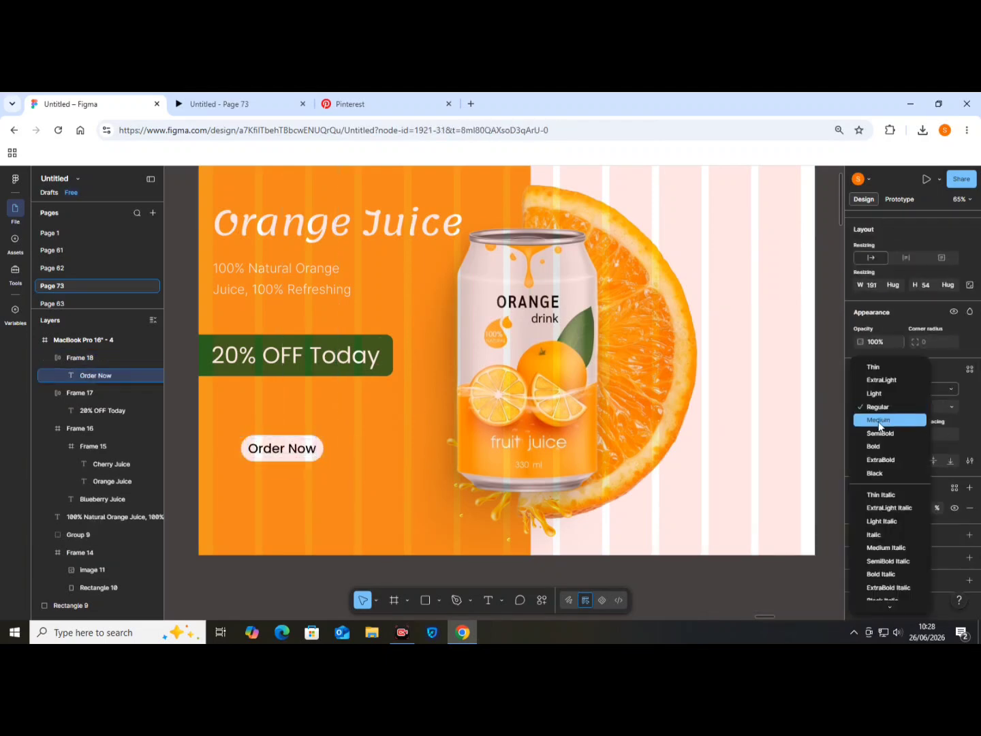
click(878, 421)
scroll(461, 497, down, 1)
drag(329, 469, 306, 466)
click(215, 463)
scroll(554, 335, down, 2)
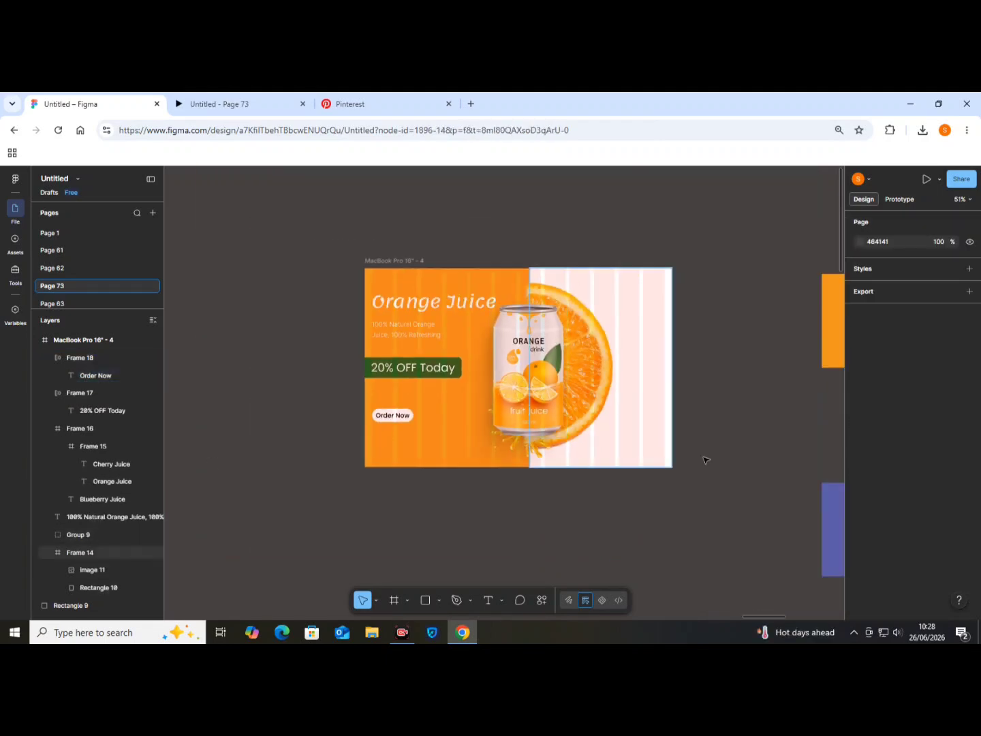
Step: Bring the green leaf image into the MacBook frame and place it in the upper right corner of the white half
scroll(705, 460, right, 2)
scroll(382, 419, down, 3)
drag(739, 368, 422, 374)
scroll(409, 375, up, 3)
drag(486, 397, 447, 357)
drag(451, 361, 429, 334)
drag(443, 348, 490, 345)
scroll(869, 560, down, 1)
Step: Apply a uniform layer blur to the leaf in the upper right corner of the white half
click(869, 561)
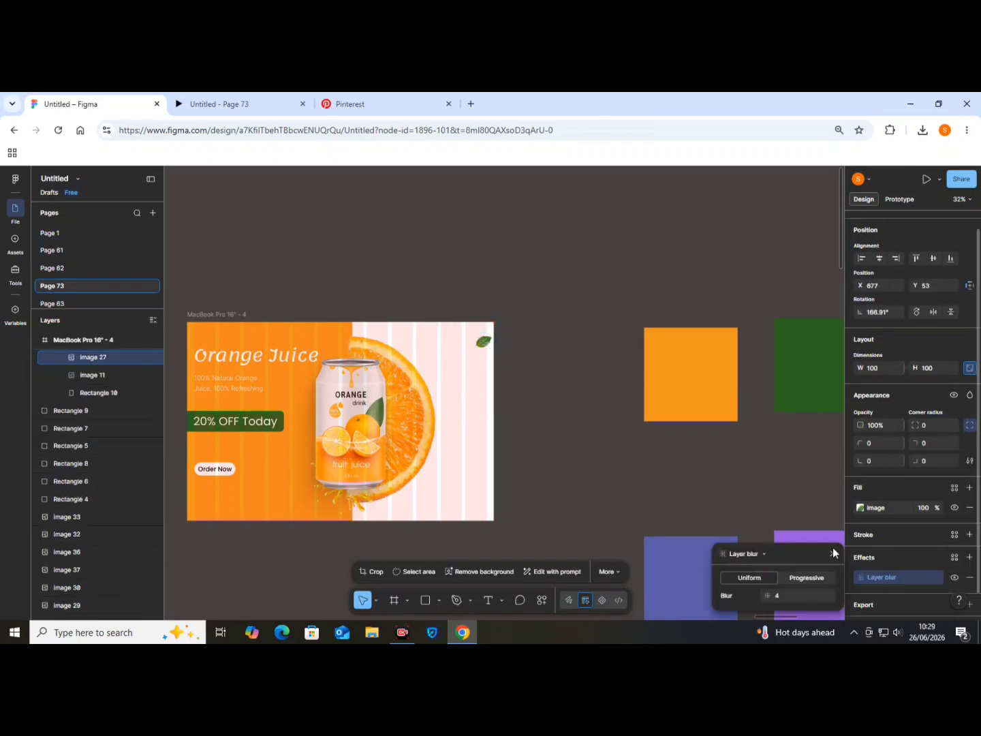
drag(832, 548, 791, 428)
click(739, 475)
key(Up)
click(616, 481)
Step: Duplicate the leaf three times, arranging smaller and rotated copies above, below and to the right of the orange slice
click(482, 345)
drag(481, 345, 473, 448)
drag(472, 447, 406, 487)
drag(422, 479, 426, 494)
click(413, 341)
drag(419, 352, 407, 348)
click(473, 448)
scroll(459, 453, up, 3)
mouse_move(493, 450)
mouse_down()
mouse_move(458, 453)
mouse_move(485, 439)
mouse_up()
click(582, 464)
Step: Bring the orange segments image into the white half, place a copy of it below, and shrink the upper one slightly
scroll(582, 463, down, 5)
drag(829, 393, 492, 420)
scroll(489, 424, up, 4)
drag(489, 439, 493, 387)
scroll(493, 389, down, 1)
drag(490, 327, 464, 478)
click(492, 327)
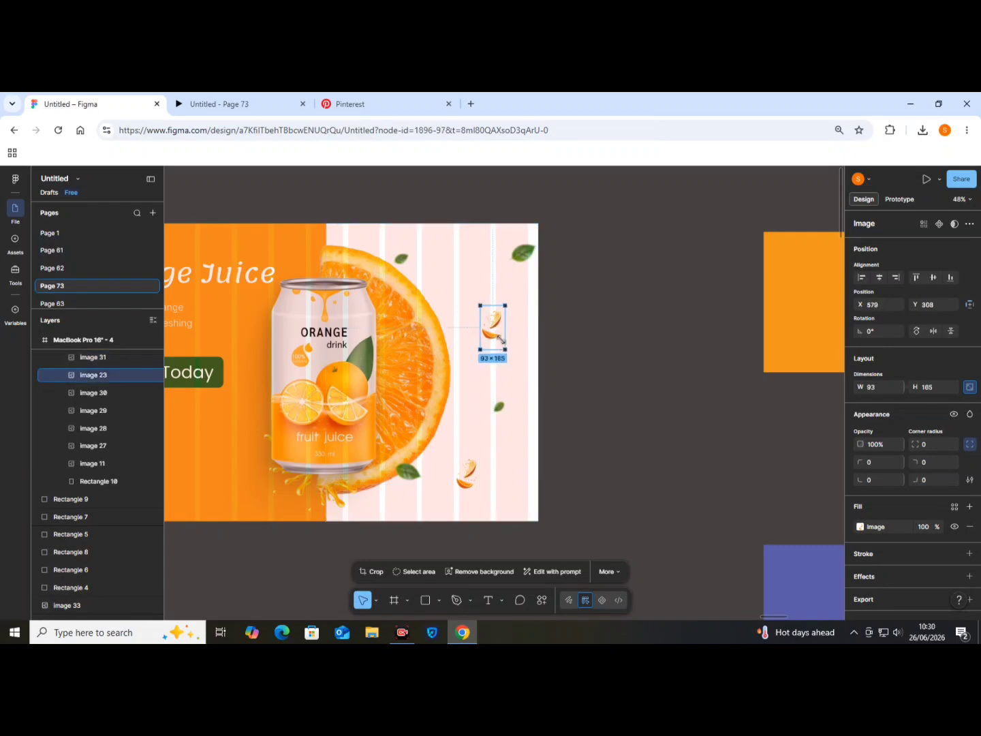
drag(505, 349, 500, 340)
click(598, 399)
Step: Hide the 12-column layout guide on the MacBook frame
scroll(598, 399, down, 3)
click(280, 282)
click(954, 554)
scroll(365, 485, up, 3)
Step: Move the orange and dark green squares out of the way and duplicate the MacBook frame directly below the original
scroll(365, 487, down, 8)
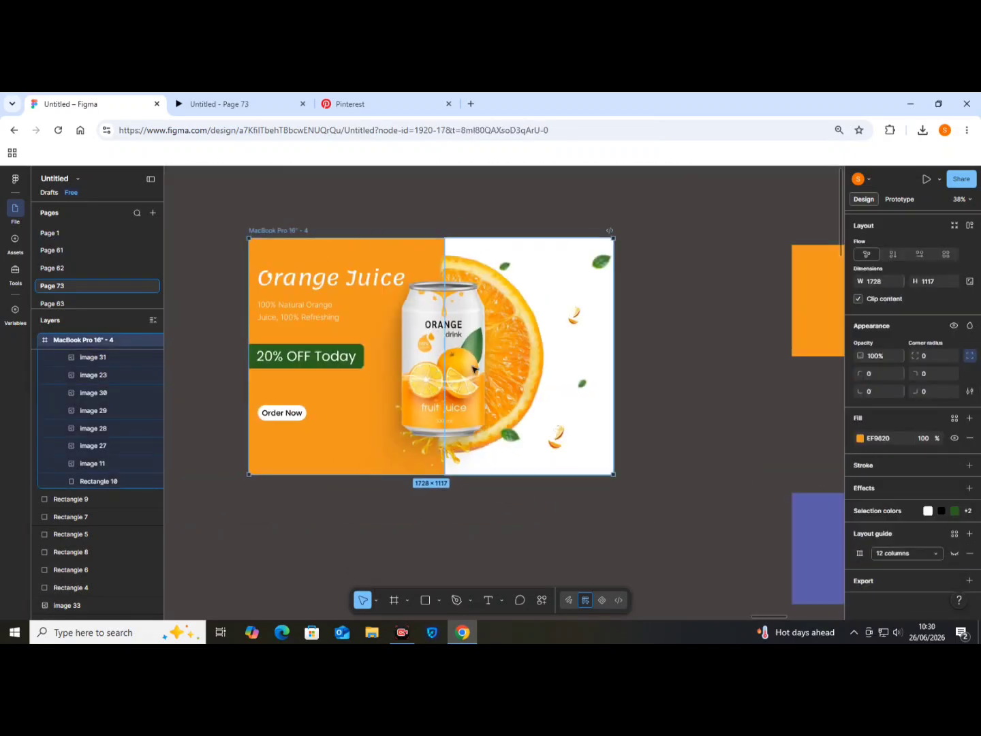
drag(588, 293, 526, 326)
drag(531, 316, 714, 190)
drag(396, 295, 409, 354)
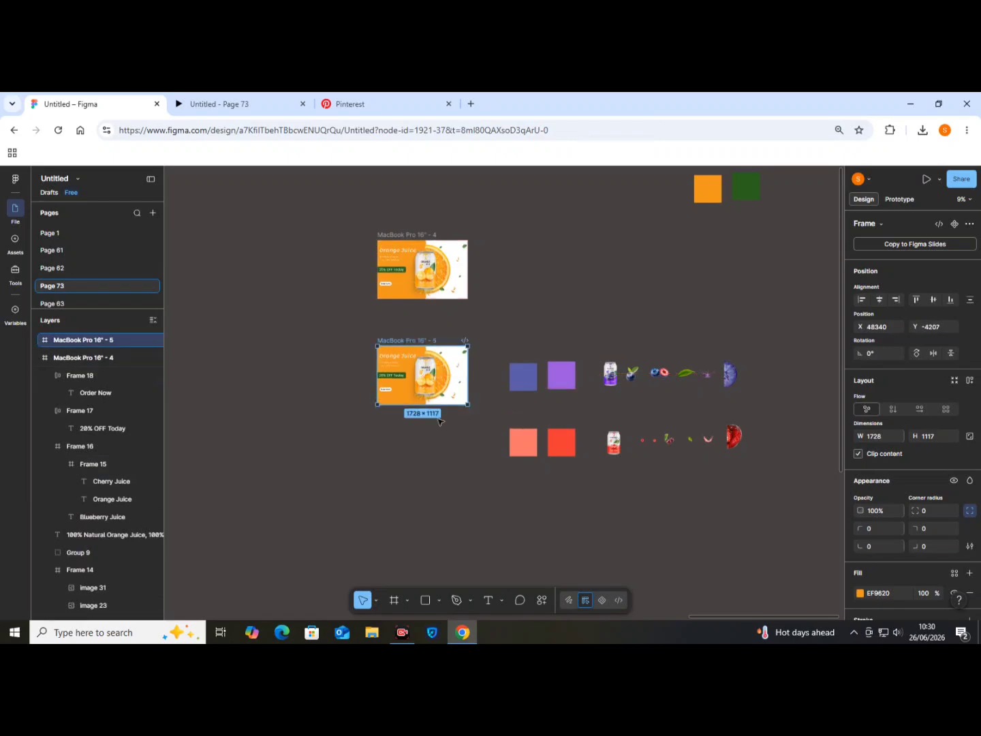
Step: Fill the duplicated MacBook frame with the colour sampled from the light purple square
scroll(435, 408, up, 5)
scroll(886, 409, down, 3)
click(860, 470)
click(726, 501)
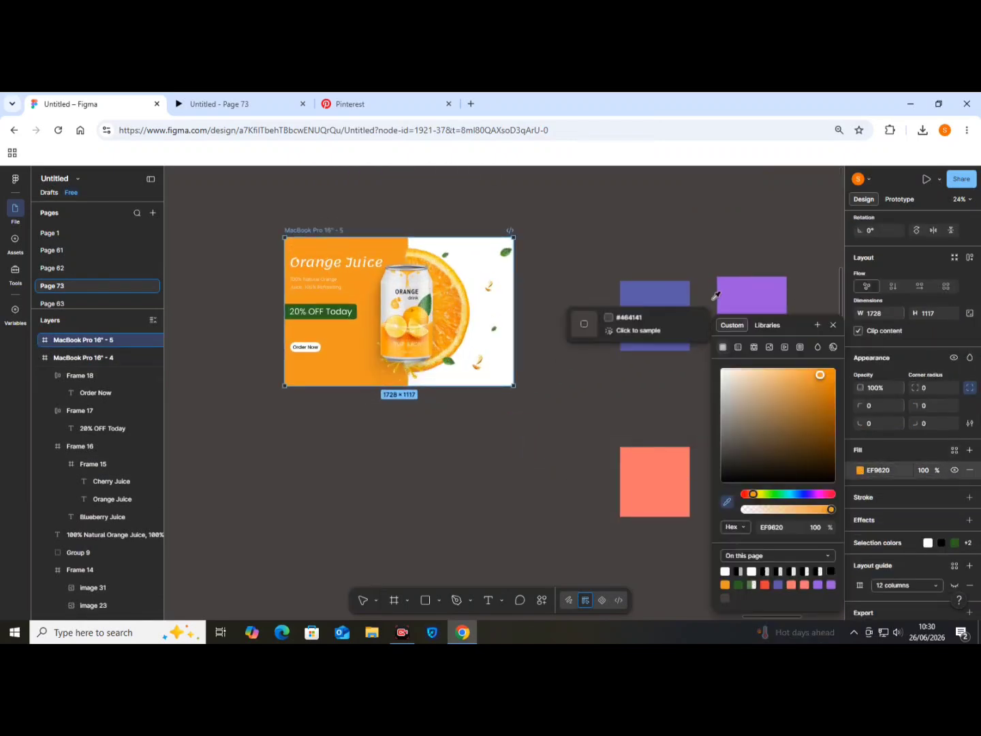
click(751, 310)
Step: Fill the duplicate's "20% OFF Today" badge with the colour sampled from the blue-violet square
click(321, 311)
click(861, 543)
click(727, 502)
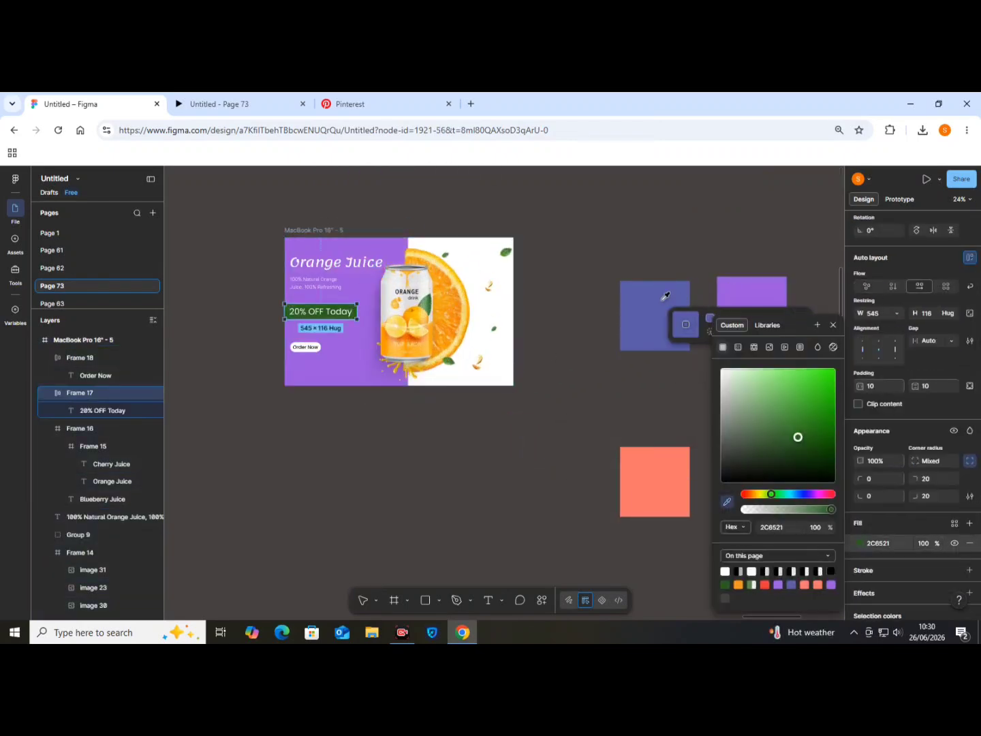
click(663, 298)
click(518, 198)
Step: Try to shift the nested juice titles strip left inside the purple frame, and undo the moves
scroll(435, 205, up, 2)
double_click(289, 279)
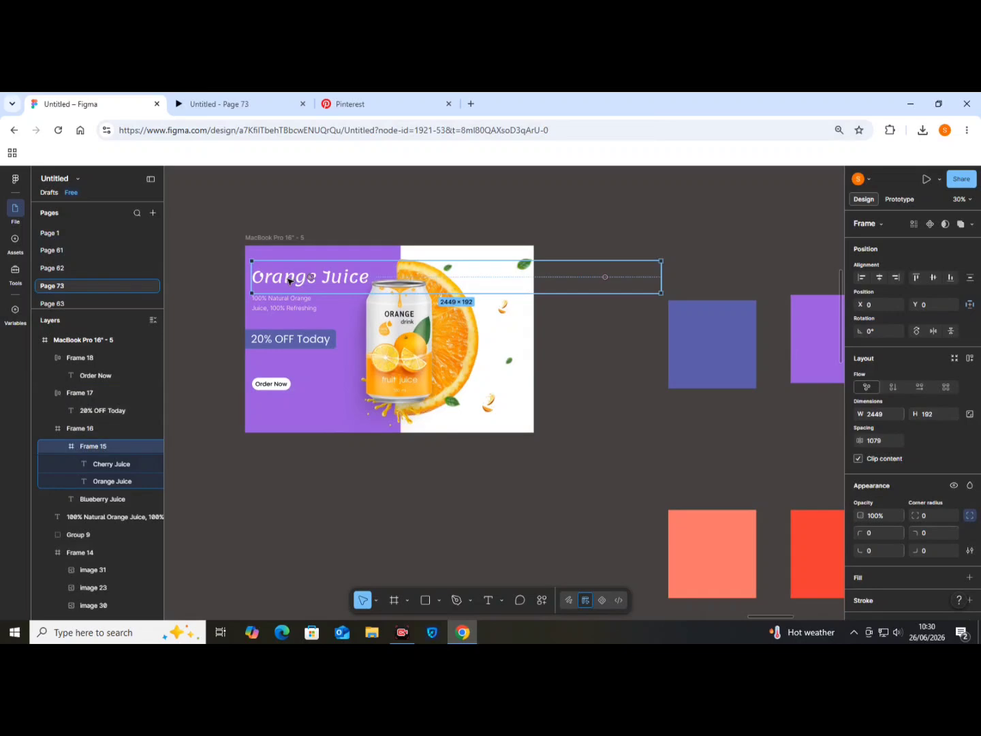
double_click(290, 279)
drag(346, 279, 267, 278)
key(ctrl+z)
key(ctrl+z)
drag(344, 279, 260, 284)
key(ctrl+z)
Step: Try sliding the titles strip through its clipping frame to reveal the other juice titles, and return it to its start
drag(769, 372, 628, 409)
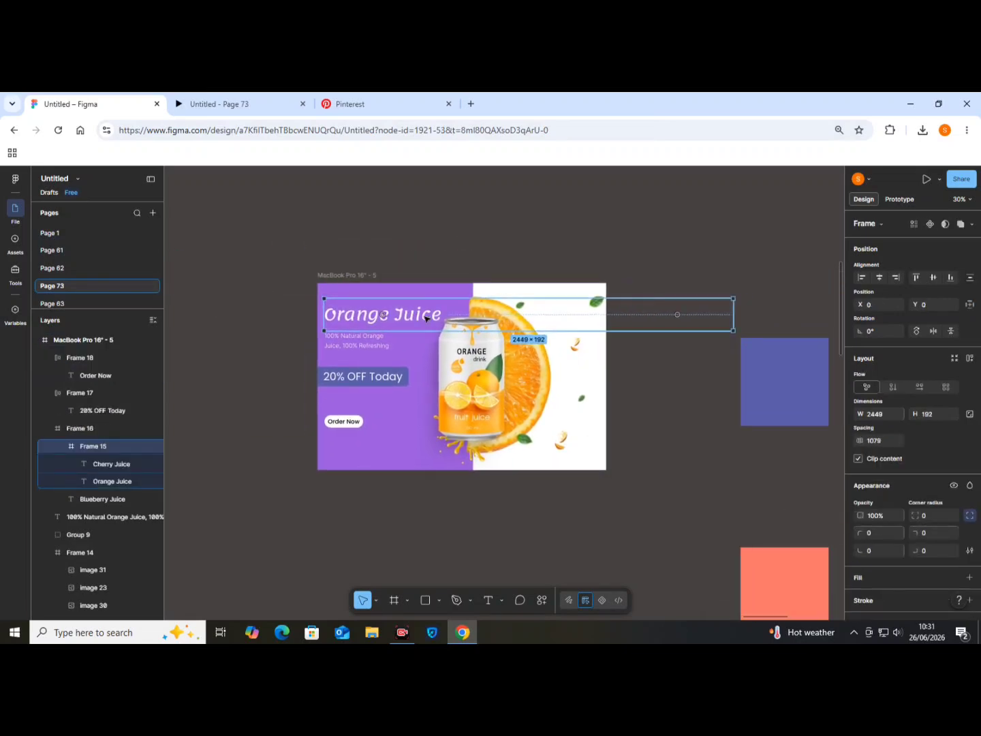
drag(426, 318, 377, 316)
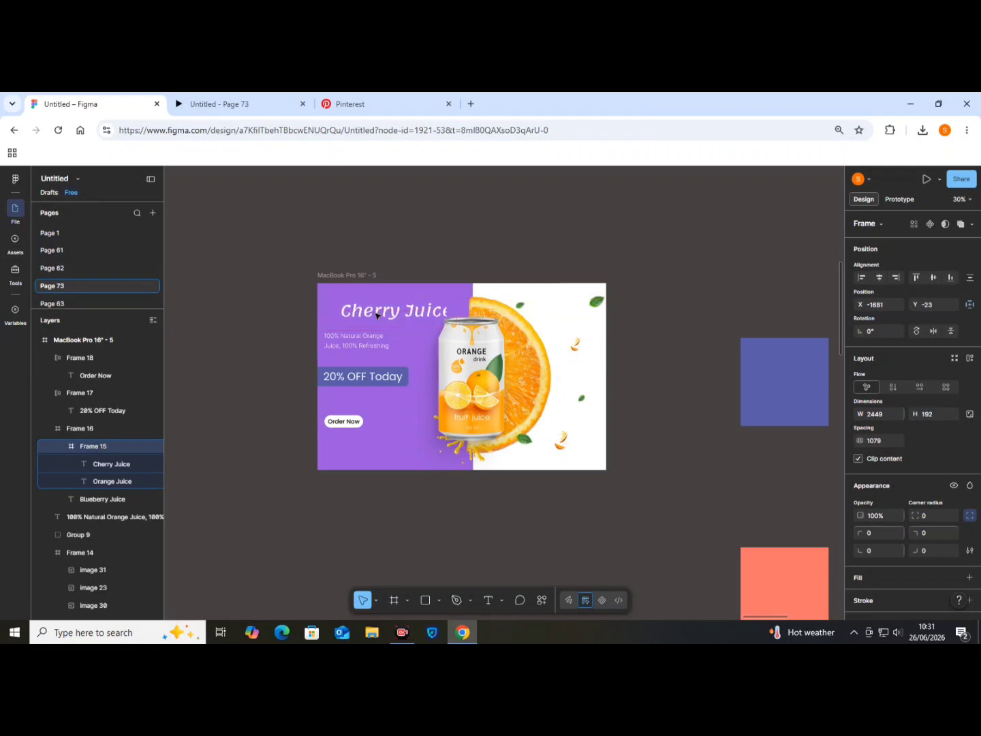
mouse_move(442, 316)
mouse_down()
mouse_move(422, 316)
mouse_move(439, 316)
mouse_up()
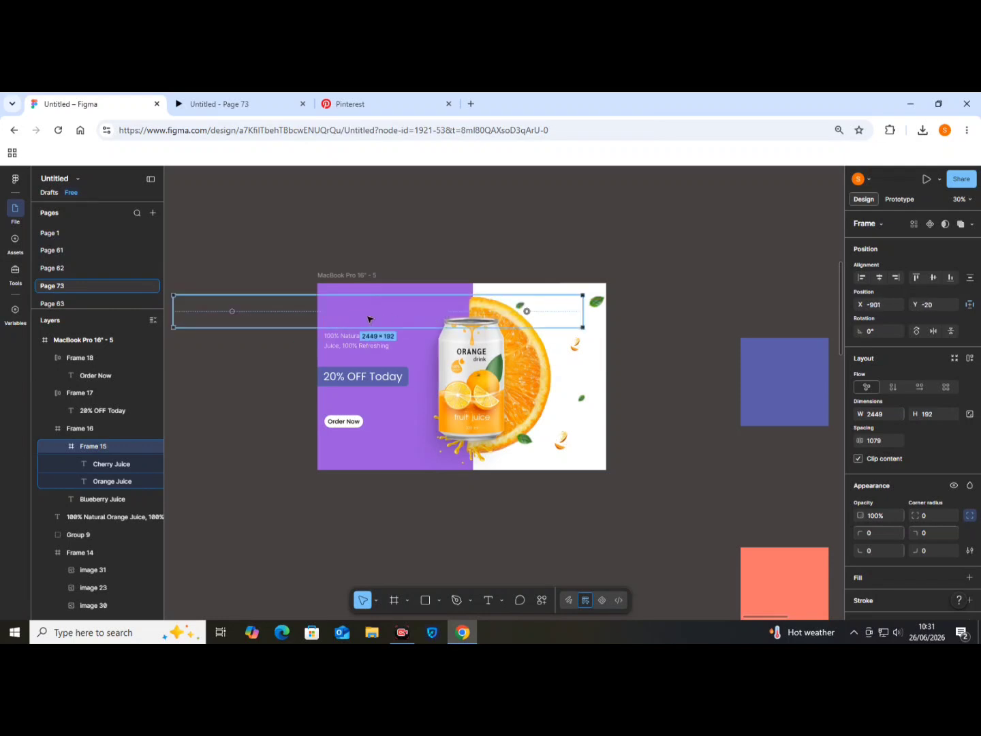
drag(380, 317, 438, 317)
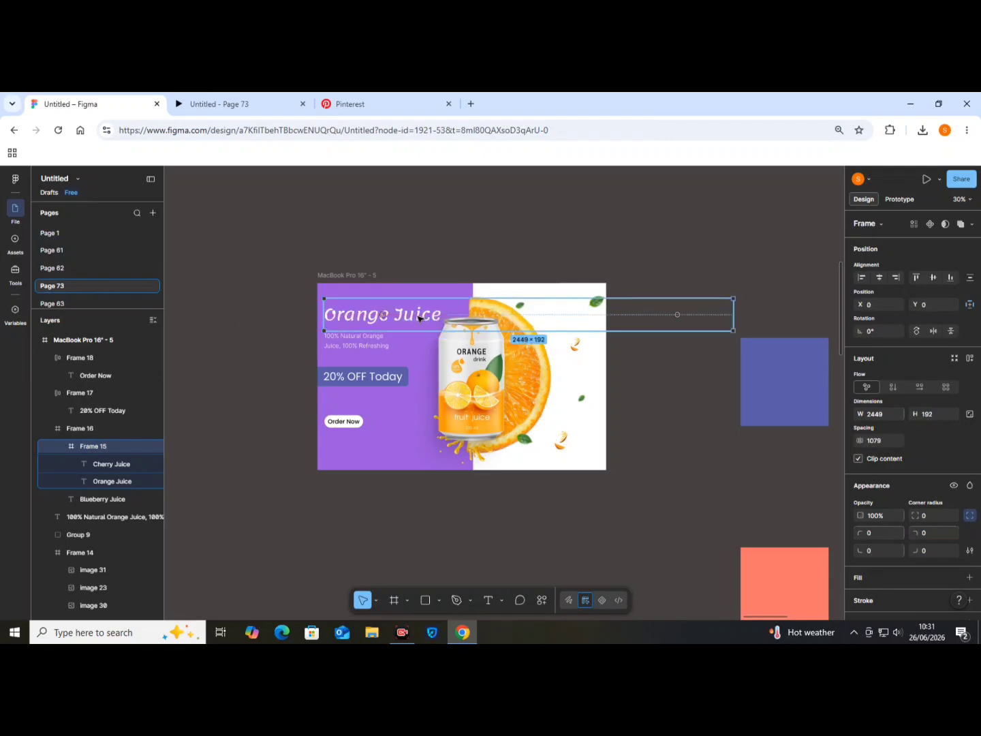
scroll(413, 317, up, 5)
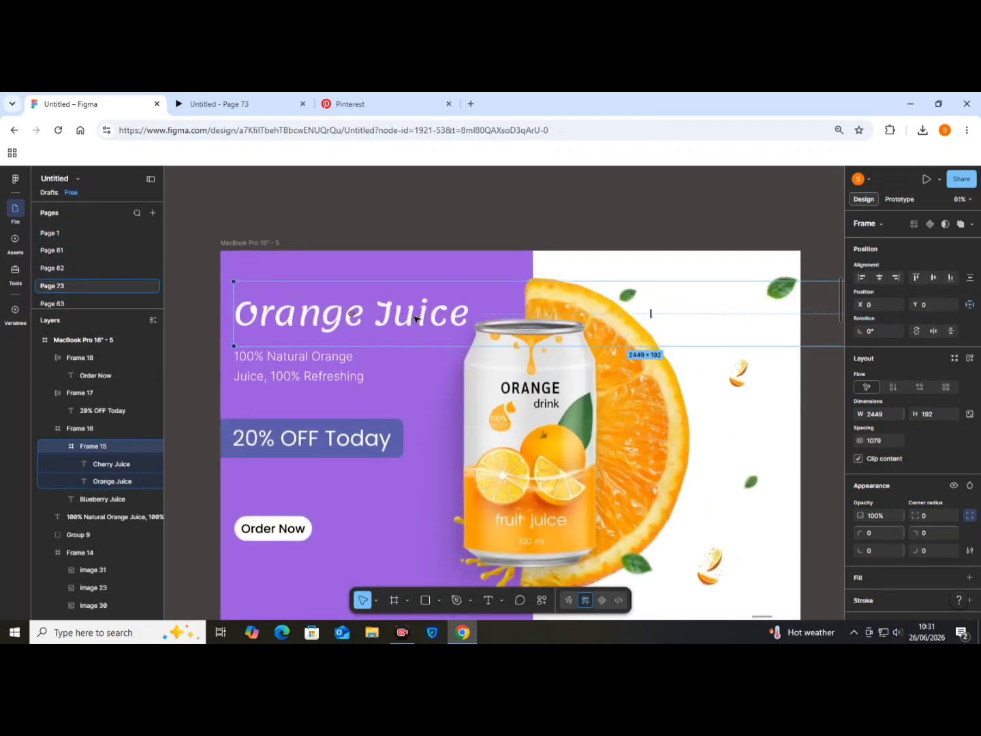
scroll(414, 318, down, 5)
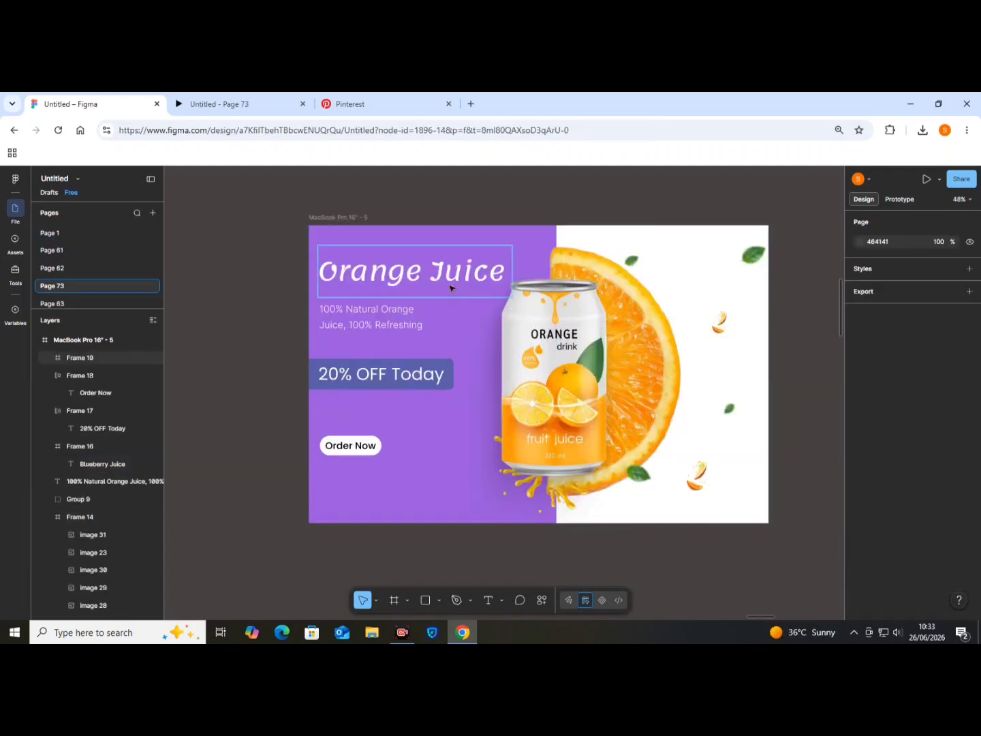
Step: Try to move the "Orange Juice" text left out of its clipping frame, and undo the moves
click(453, 283)
double_click(462, 282)
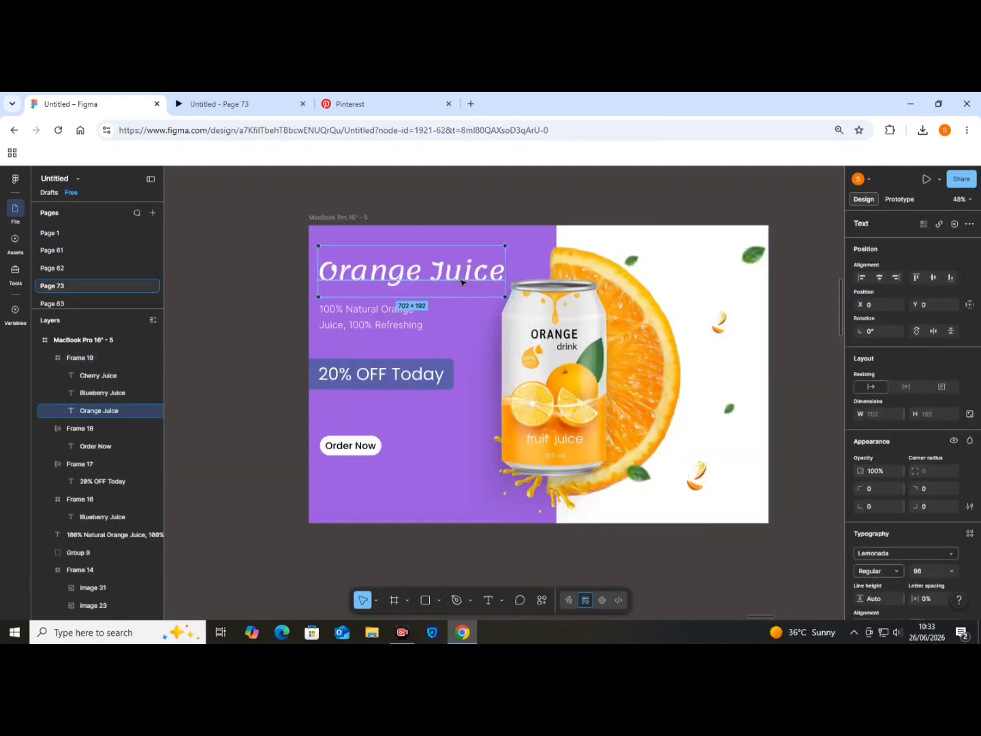
drag(461, 280, 359, 279)
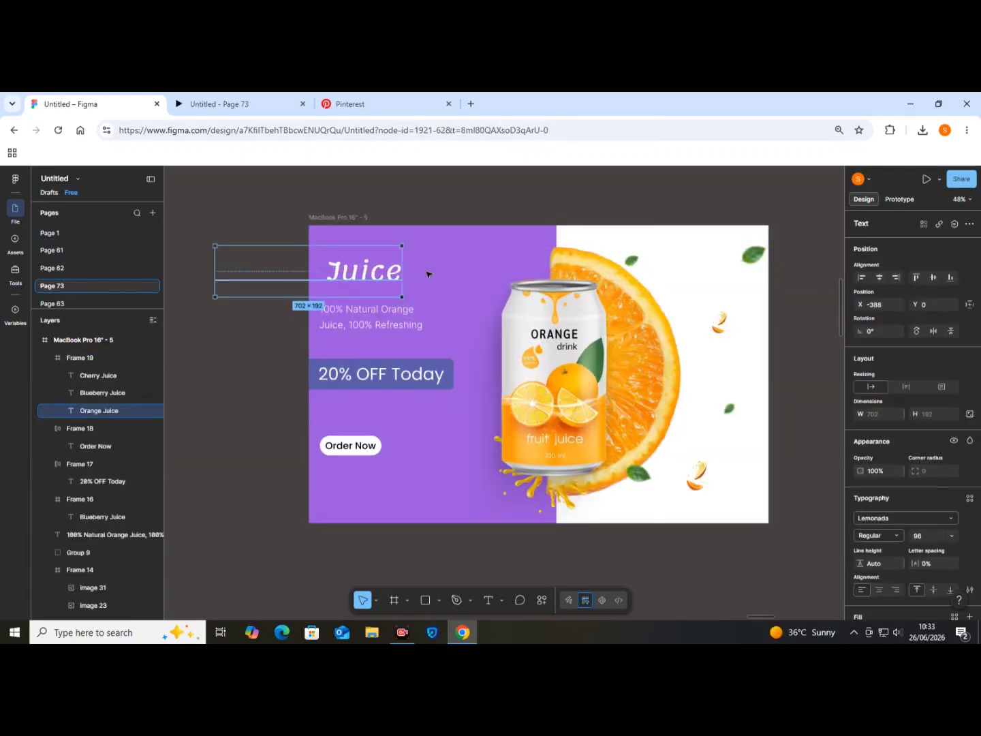
drag(450, 272, 257, 275)
key(ctrl+z)
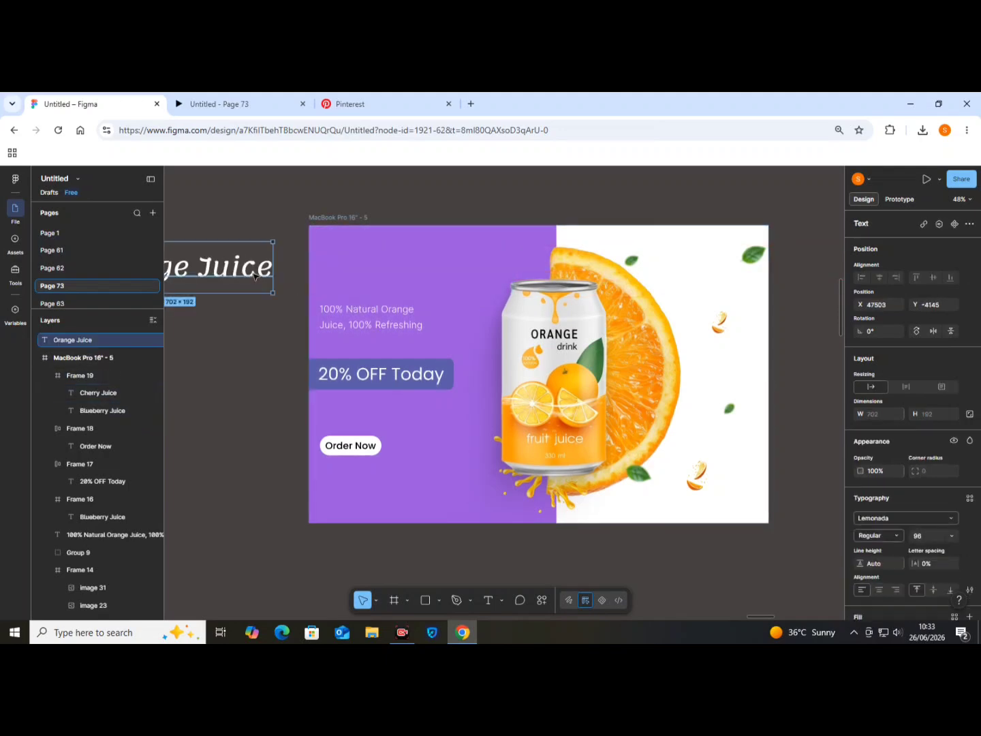
key(ctrl+z)
key(ctrl+z)
key(ctrl+z)
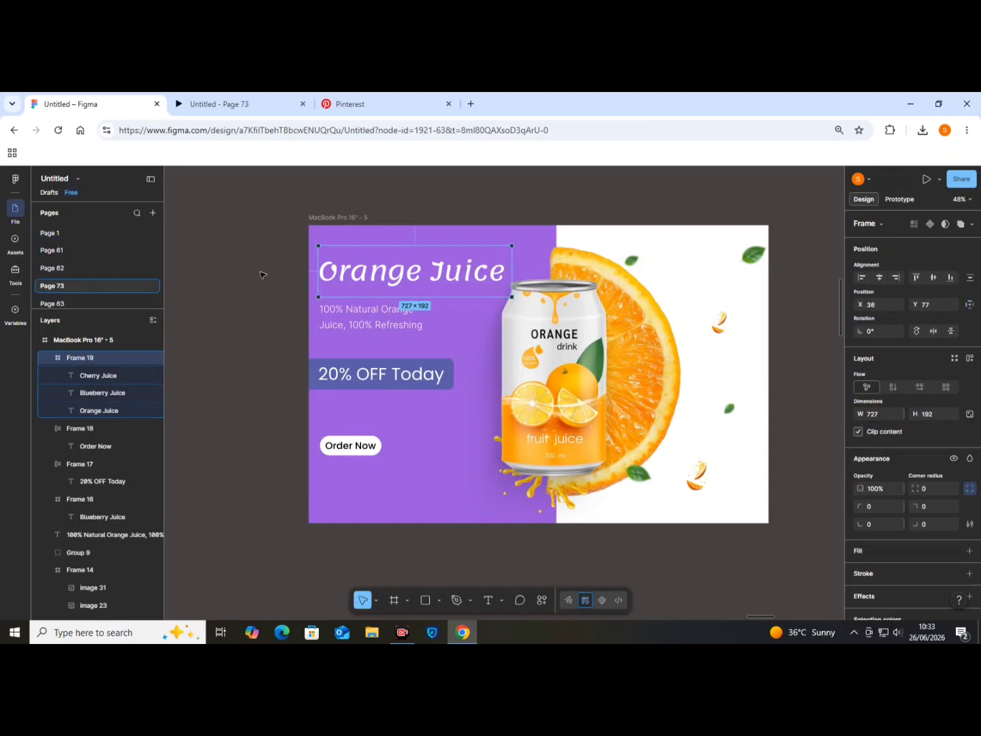
Step: Try to slide the "Orange Juice" text and its titles frame past the purple frame's left edge, and undo the moves
double_click(409, 271)
drag(470, 279, 318, 278)
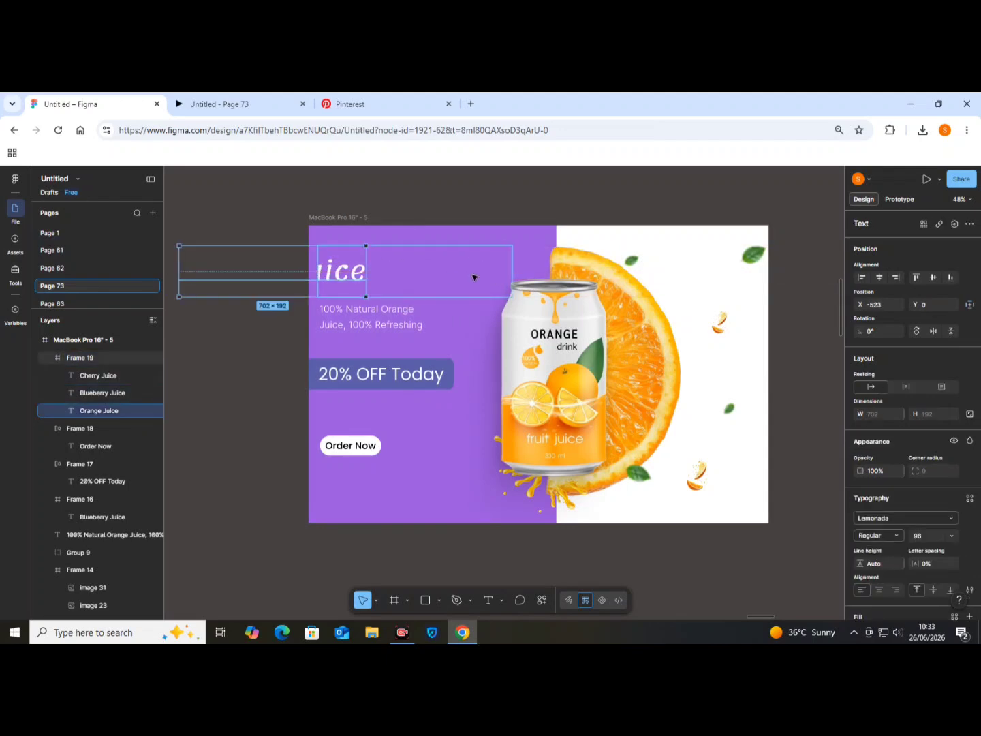
click(494, 276)
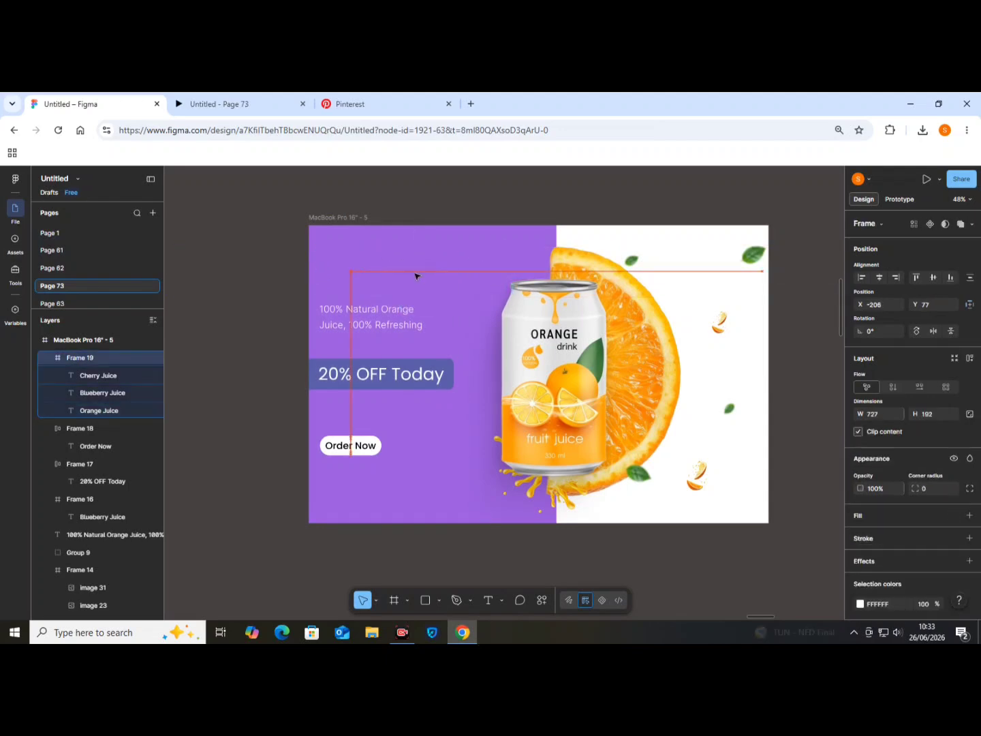
drag(474, 276, 353, 273)
click(364, 275)
click(353, 275)
key(ctrl+z)
key(ctrl+z)
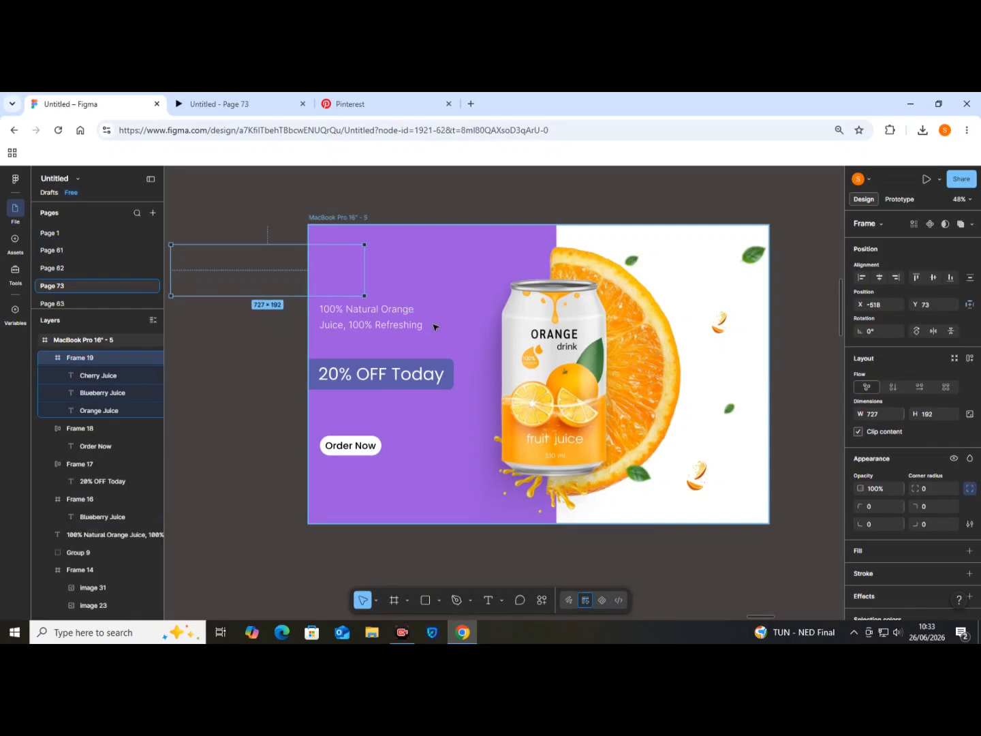
key(ctrl+z)
key(ctrl+z)
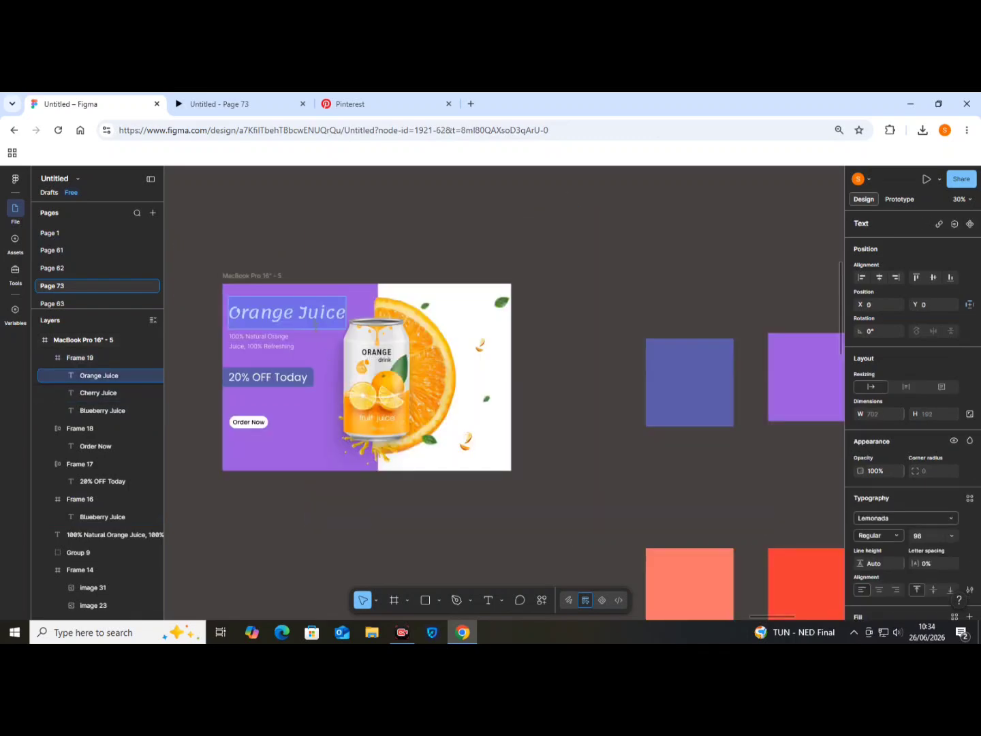
Step: Change the "Orange Juice" title in the purple frame to "Blueberry Juice" and widen its text box to about 924
text(Blueberry)
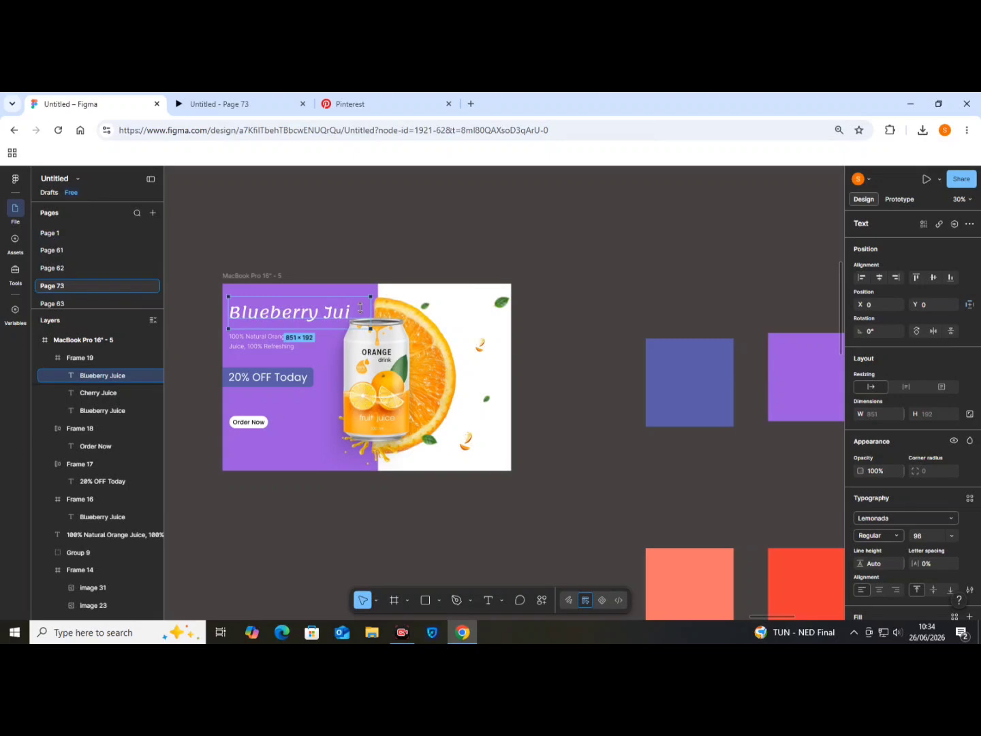
drag(361, 307, 384, 312)
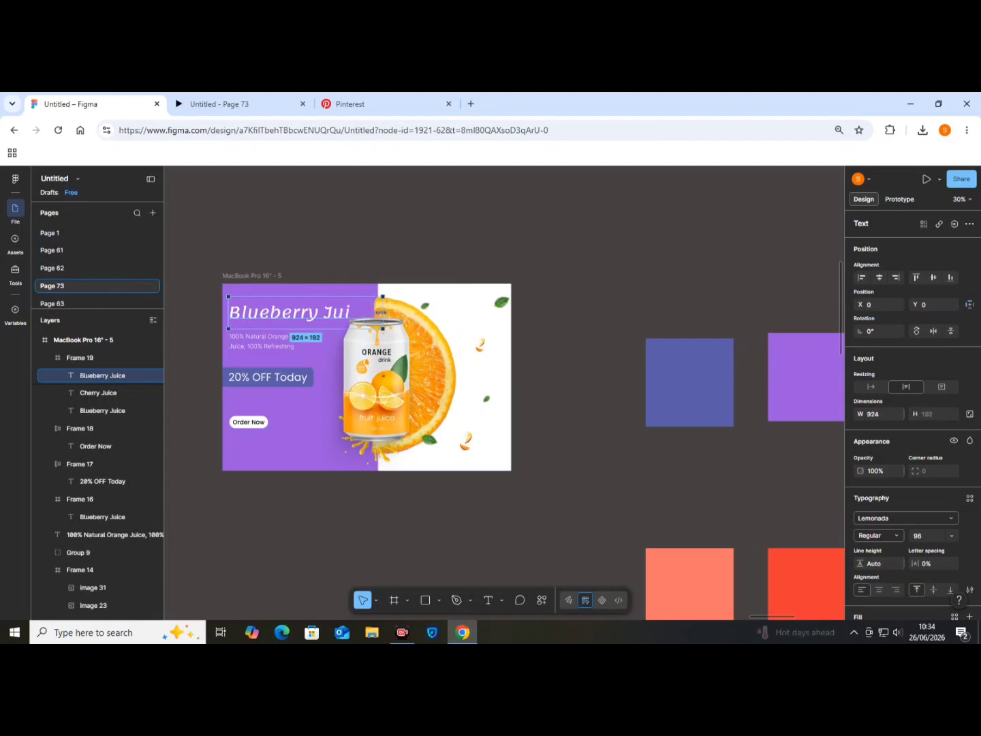
double_click(330, 316)
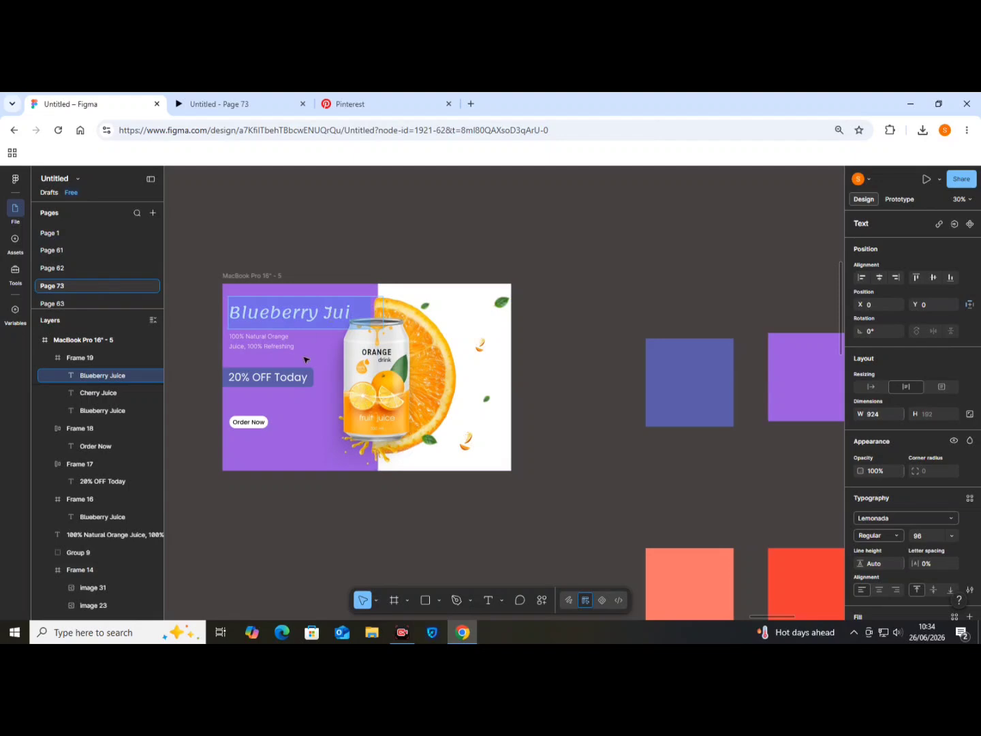
key(Escape)
Step: Try shifting the "Blueberry Juice" title to X 23 inside its clipping frame and widening its text box to 1000
mouse_move(327, 315)
mouse_down()
mouse_move(302, 317)
mouse_move(346, 282)
mouse_move(329, 318)
mouse_move(337, 315)
mouse_up()
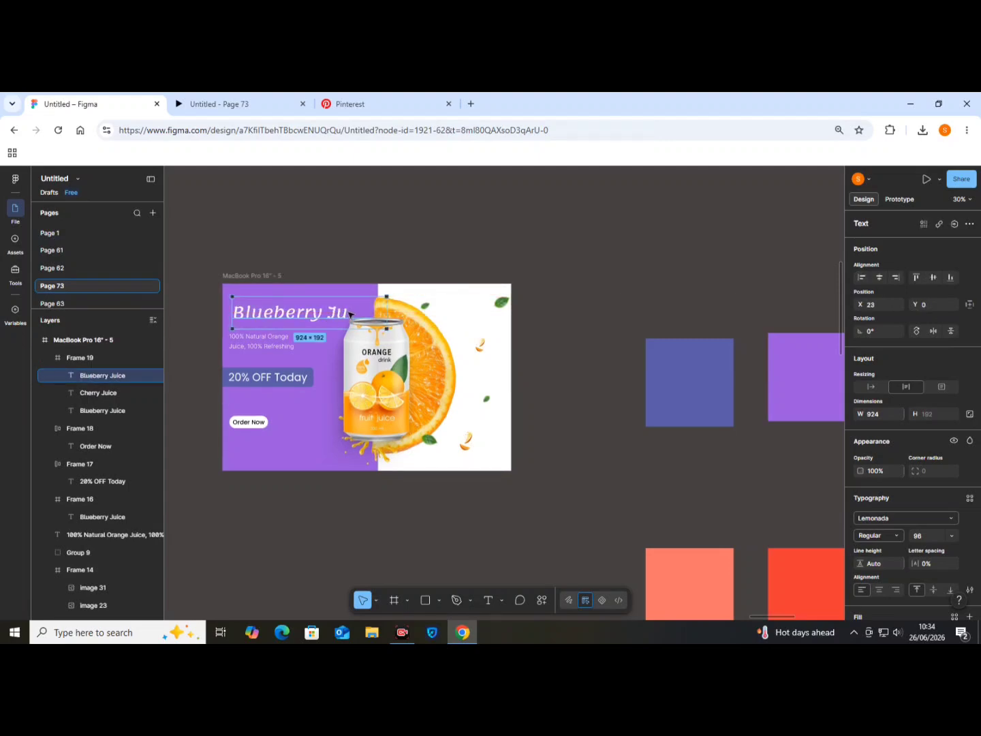
double_click(312, 314)
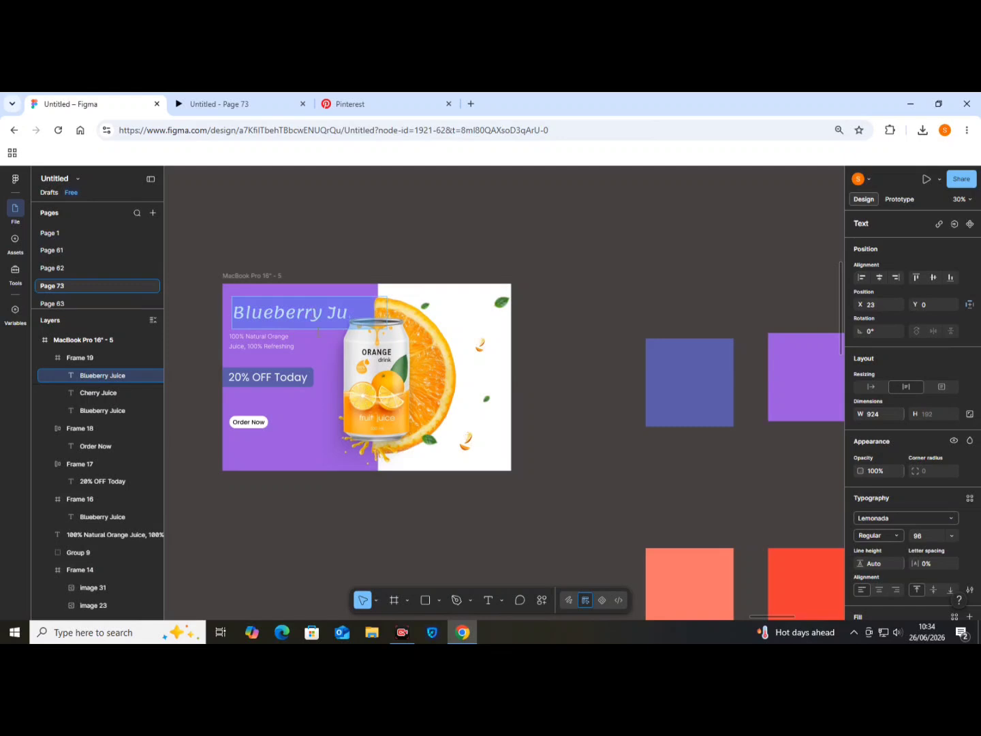
key(Escape)
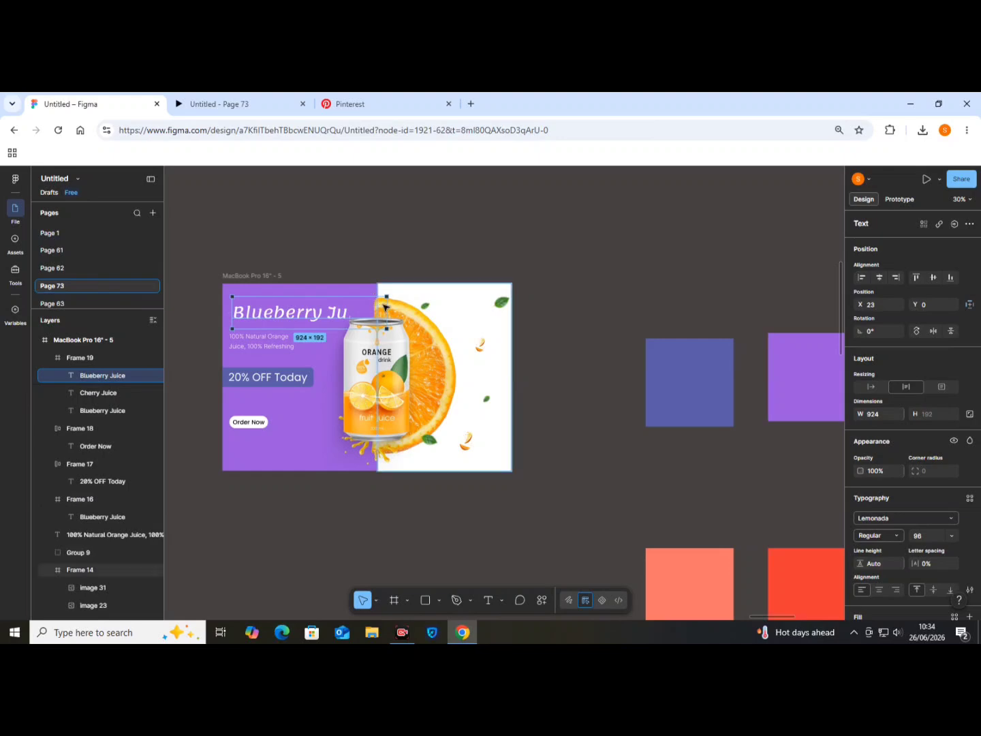
mouse_move(387, 304)
mouse_down()
mouse_move(413, 304)
mouse_move(359, 303)
mouse_move(398, 305)
mouse_up()
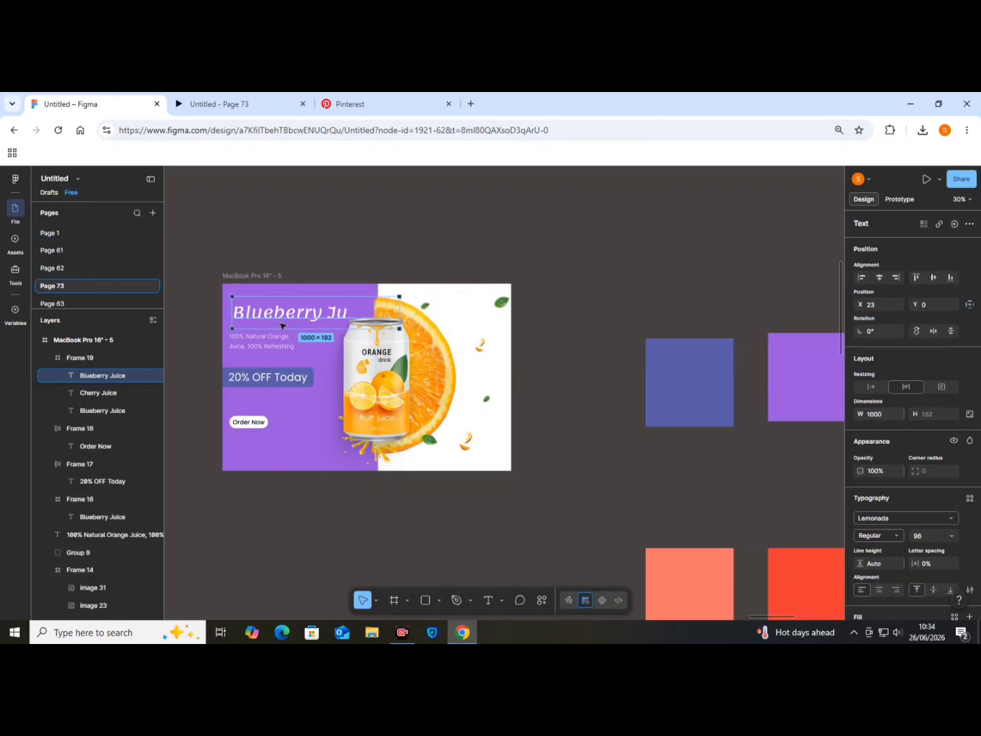
double_click(305, 314)
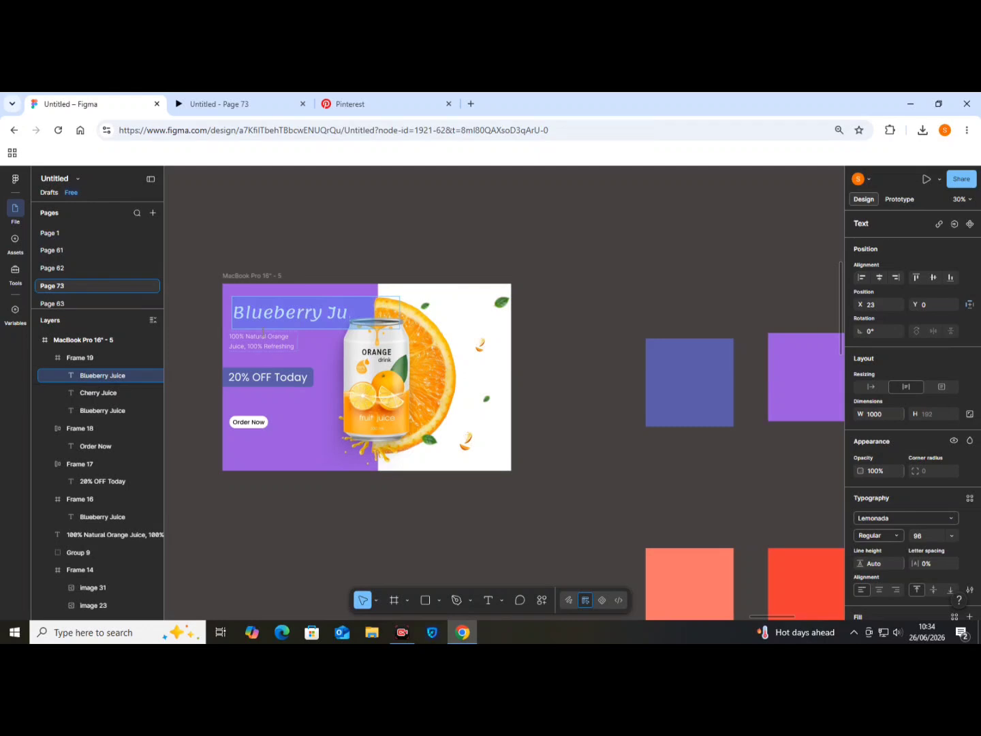
Step: Place the "Blueberry Juice" title directly in the purple MacBook Pro frame, outside its clipping frame, with a width of 874
scroll(263, 332, up, 3)
key(Escape)
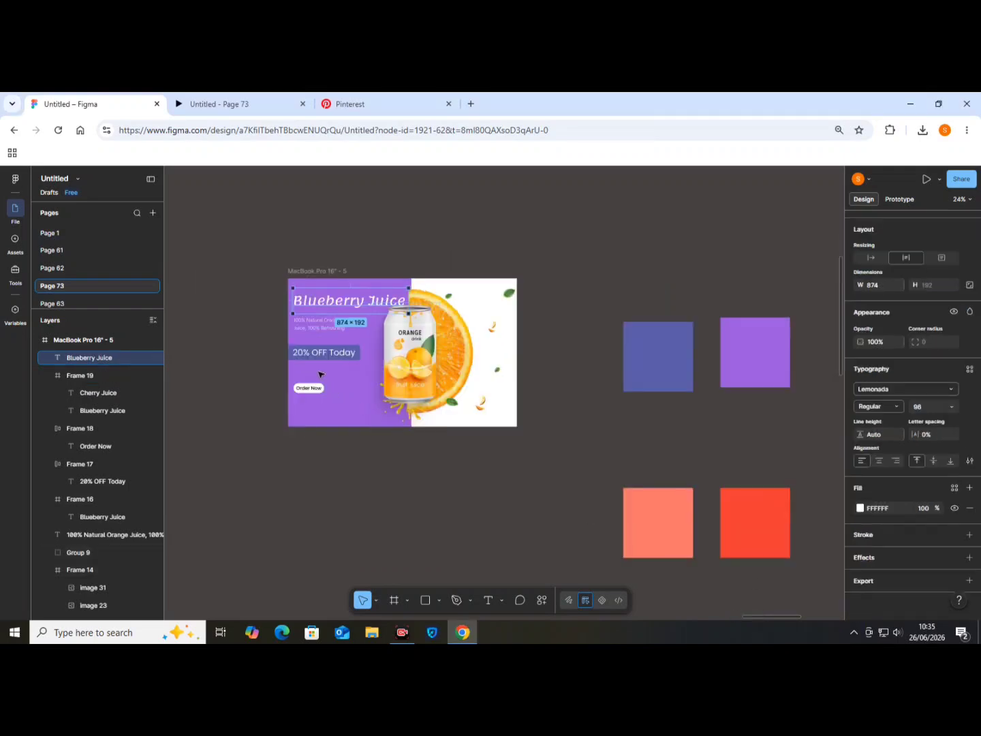
scroll(322, 379, up, 2)
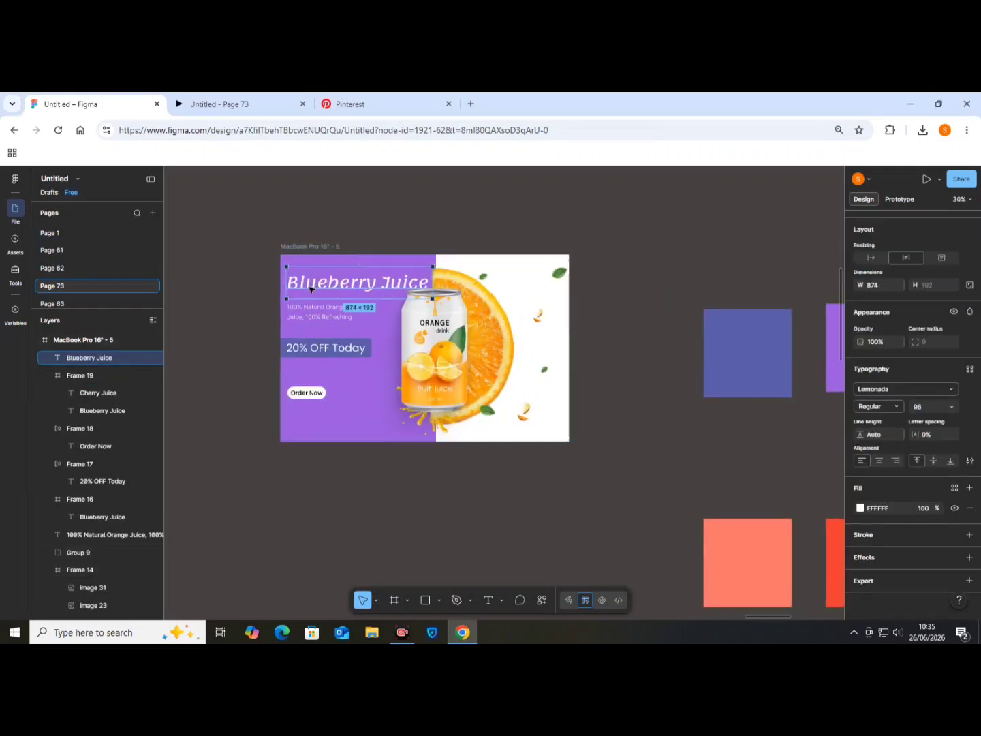
drag(309, 289, 310, 286)
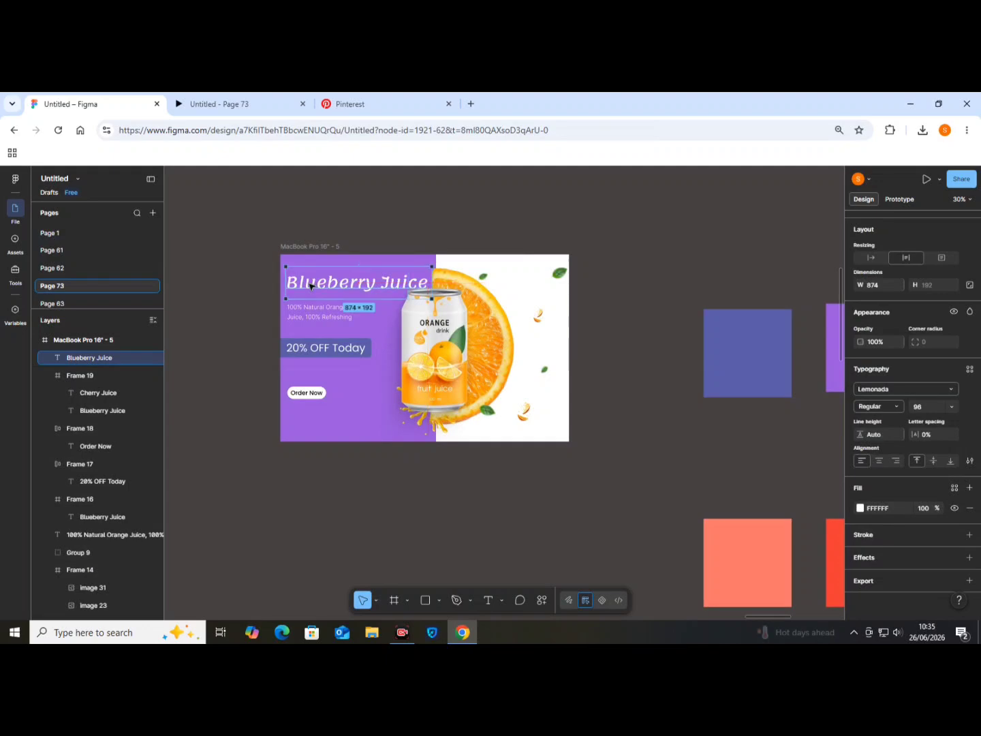
click(346, 212)
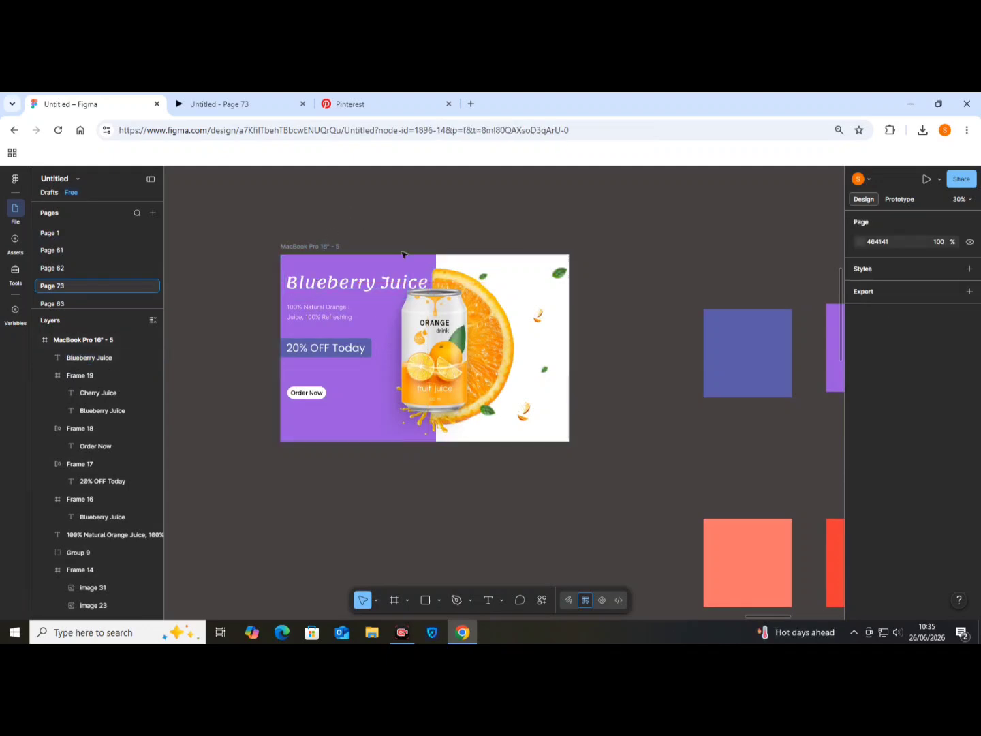
Step: Move the orange can group down past the purple frame's lower edge to about X 660, Y 1204
scroll(431, 270, down, 3)
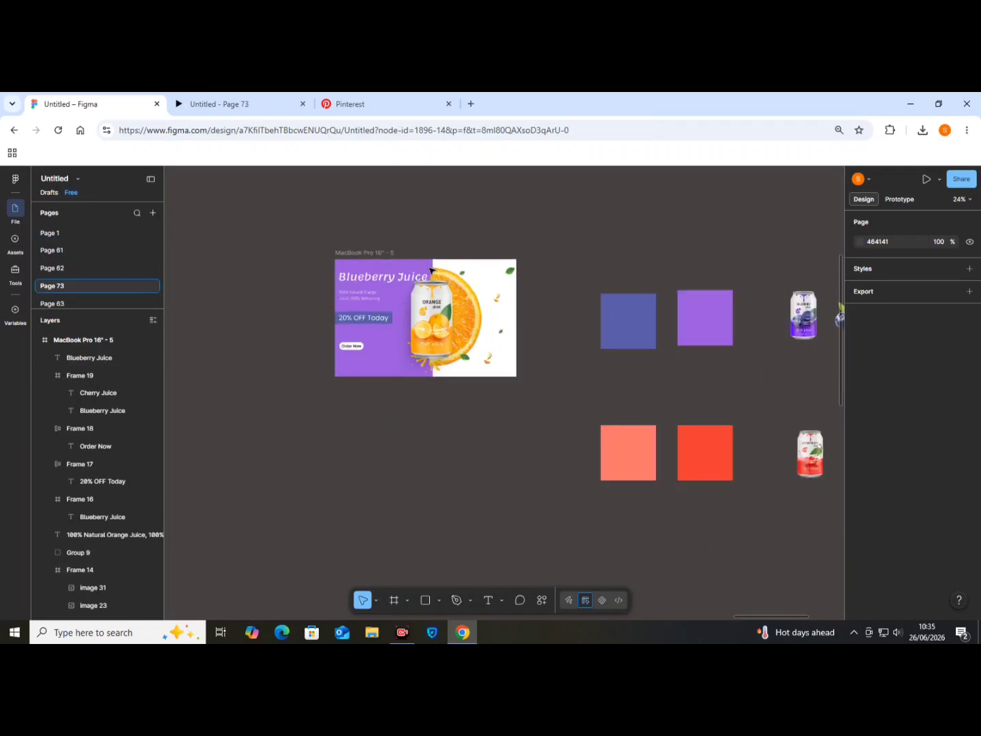
scroll(538, 284, up, 5)
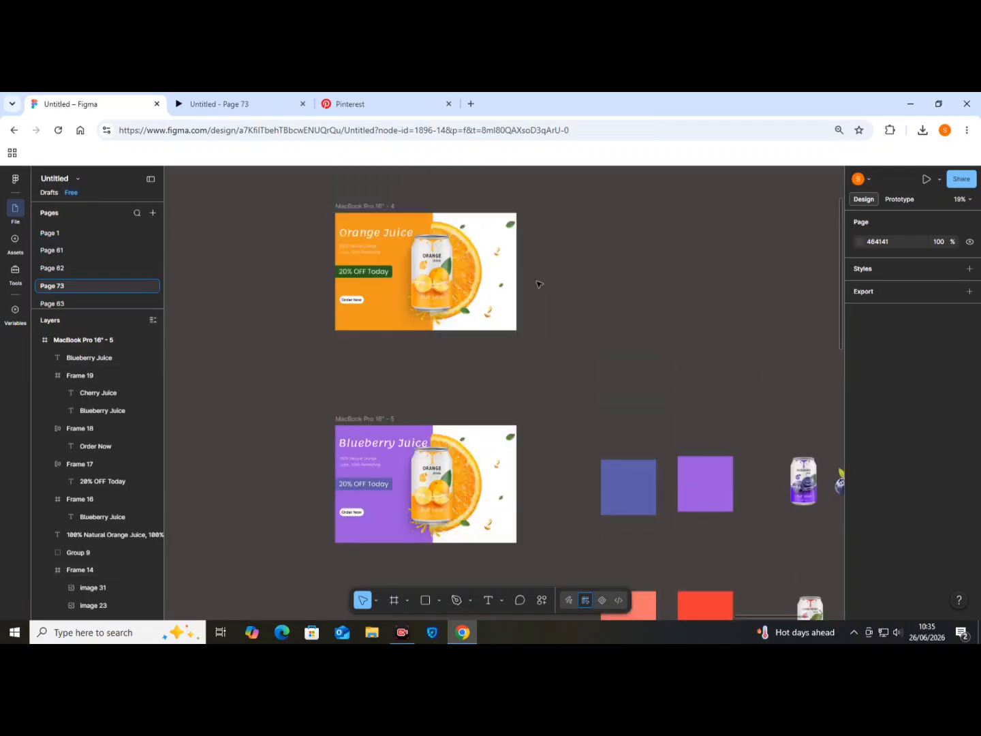
scroll(549, 504, up, 3)
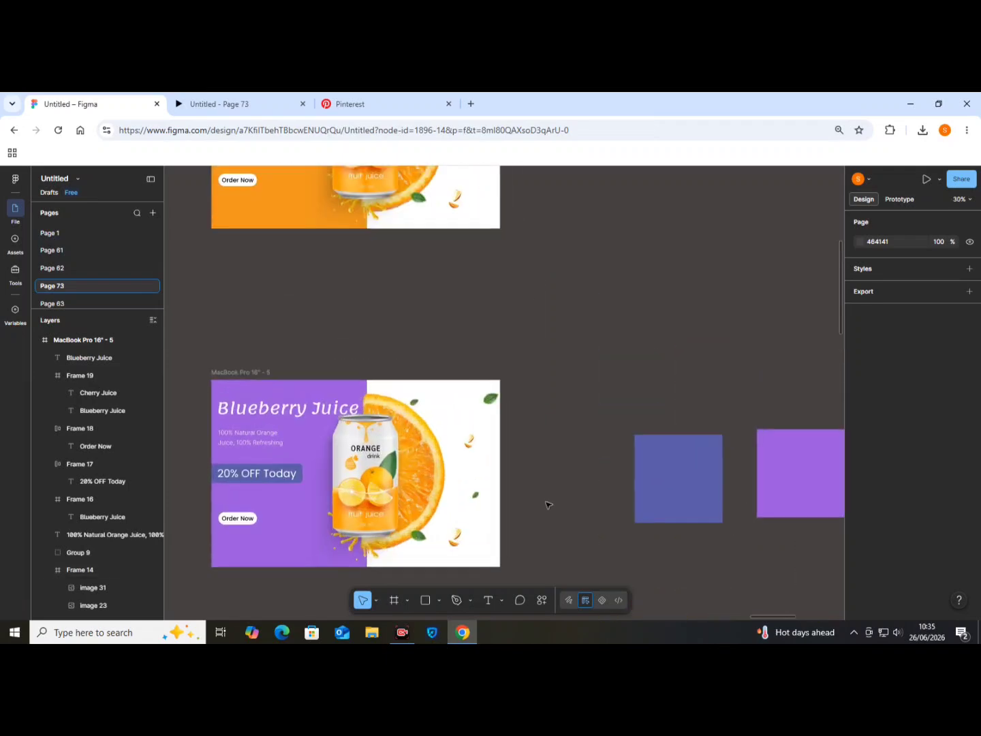
scroll(547, 506, down, 1)
scroll(548, 497, down, 2)
scroll(549, 489, down, 1)
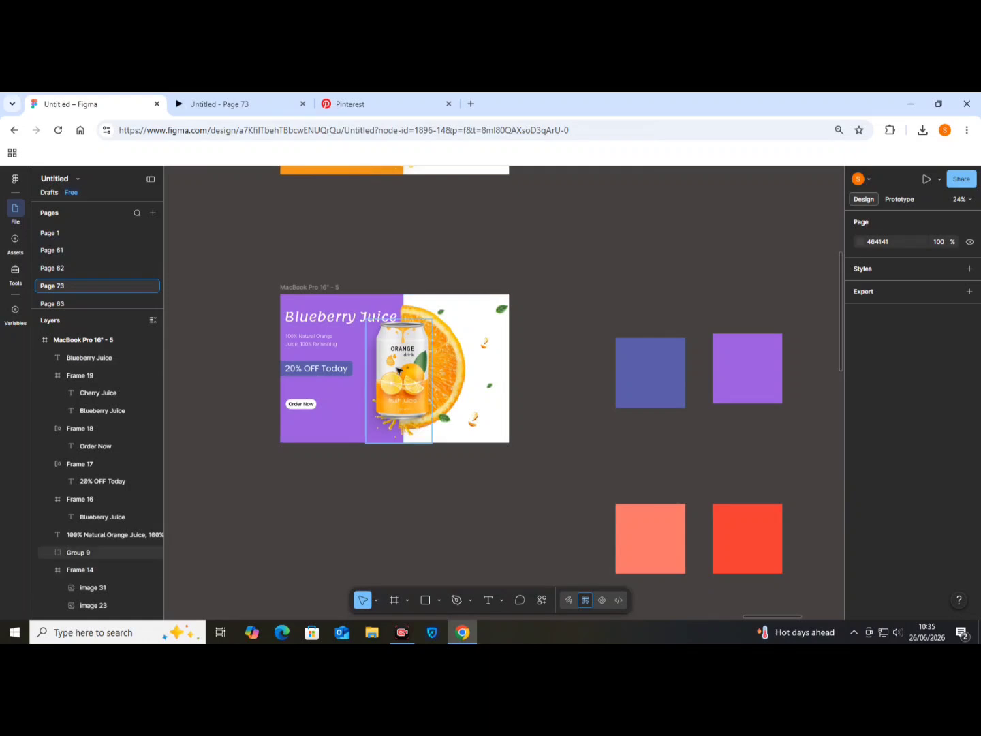
click(398, 370)
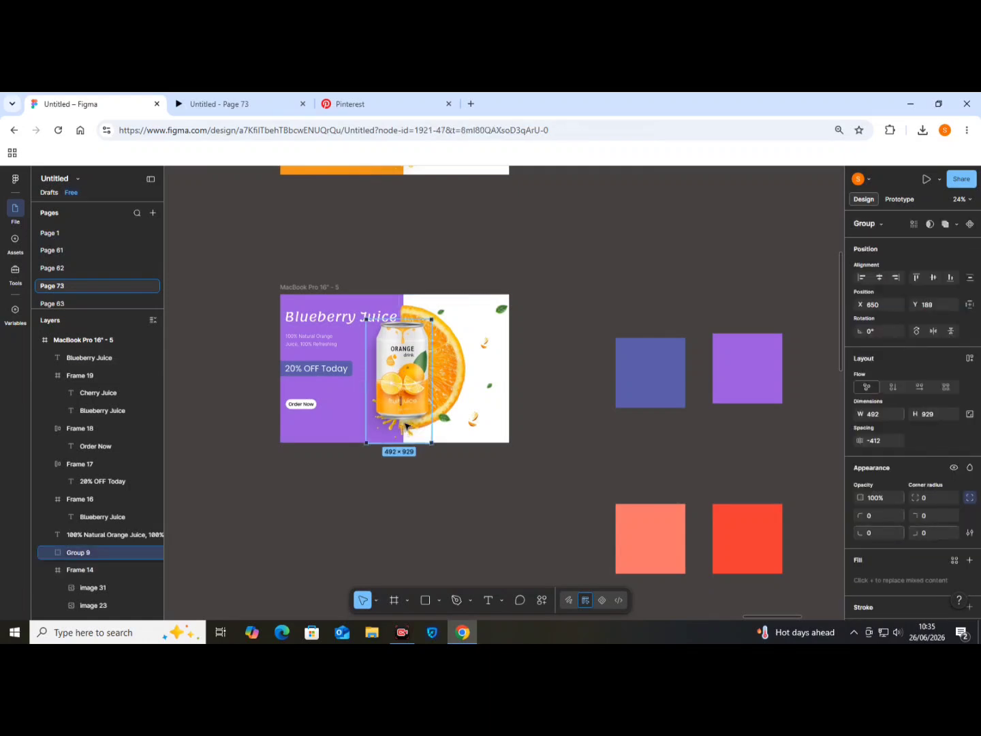
key(Down)
key(Down)
key(Down)
key(Down)
key(Down)
key(Down)
key(Down)
key(Down)
key(Down)
key(Down)
key(Down)
key(Down)
key(Down)
key(Down)
key(Down)
key(Down)
key(Down)
key(Down)
key(Down)
key(Down)
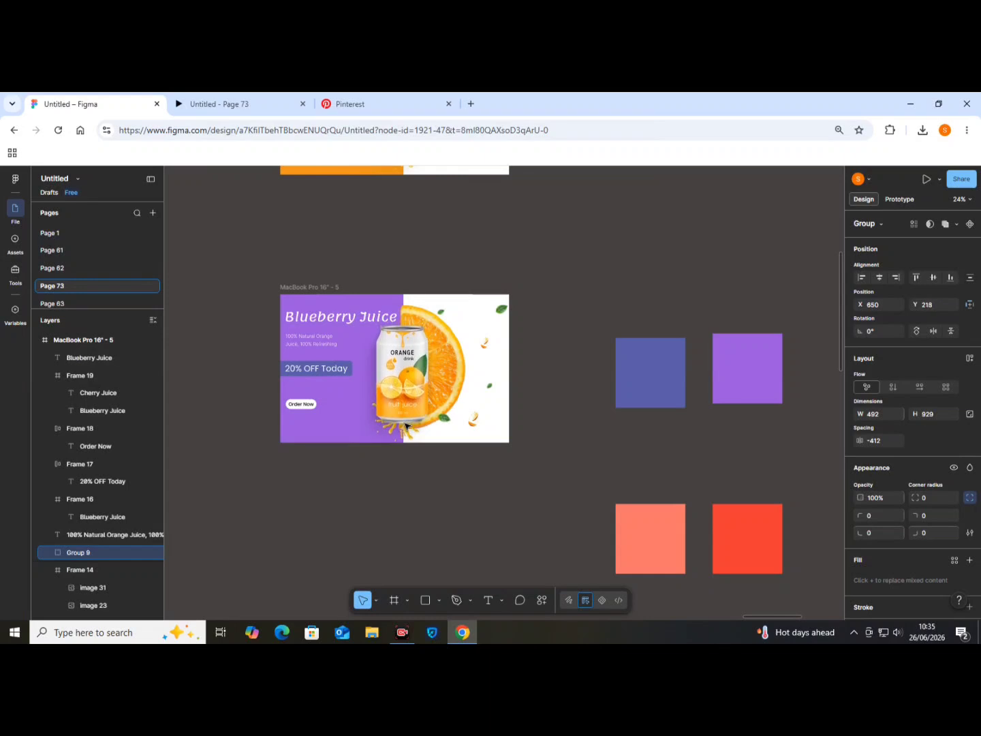
key(Down)
key(Down)
key(Down)
key(Down)
key(Down)
key(Down)
key(Down)
key(Down)
key(Down)
key(Down)
key(Down)
key(Down)
key(Down)
key(Down)
key(Down)
key(Down)
key(Down)
key(Down)
key(Down)
key(Down)
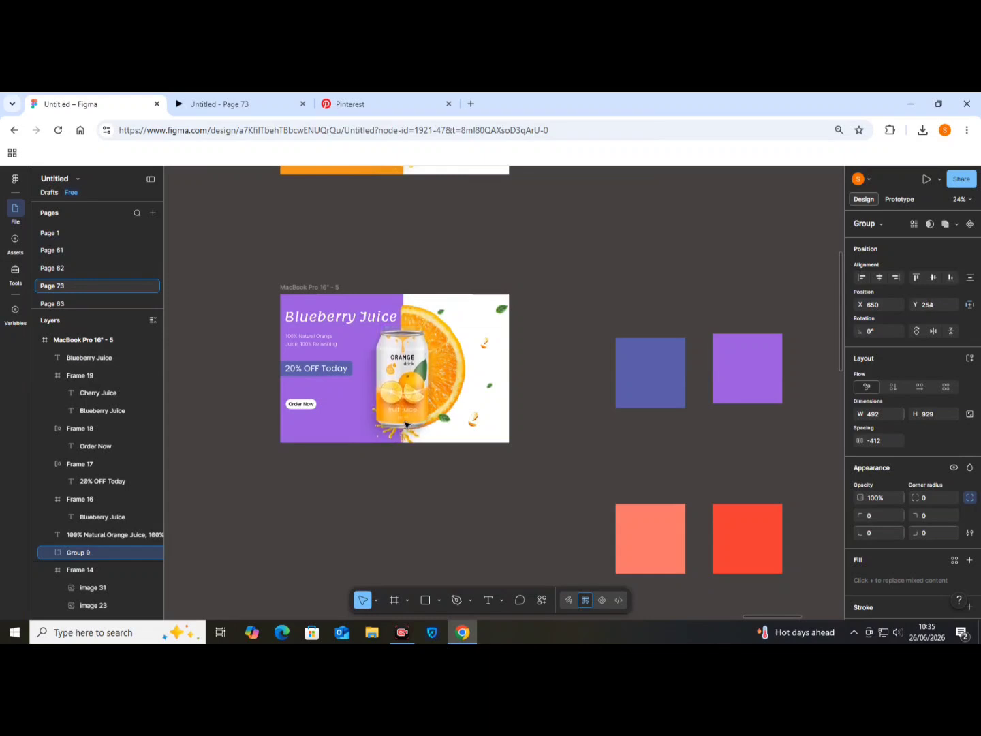
key(Down)
key(Down)
key(Down)
key(Down)
key(Down)
key(Down)
key(Down)
key(Down)
key(Down)
key(Down)
key(Down)
key(Down)
key(Down)
key(Down)
key(Down)
key(Down)
key(Down)
key(Down)
key(Down)
key(Down)
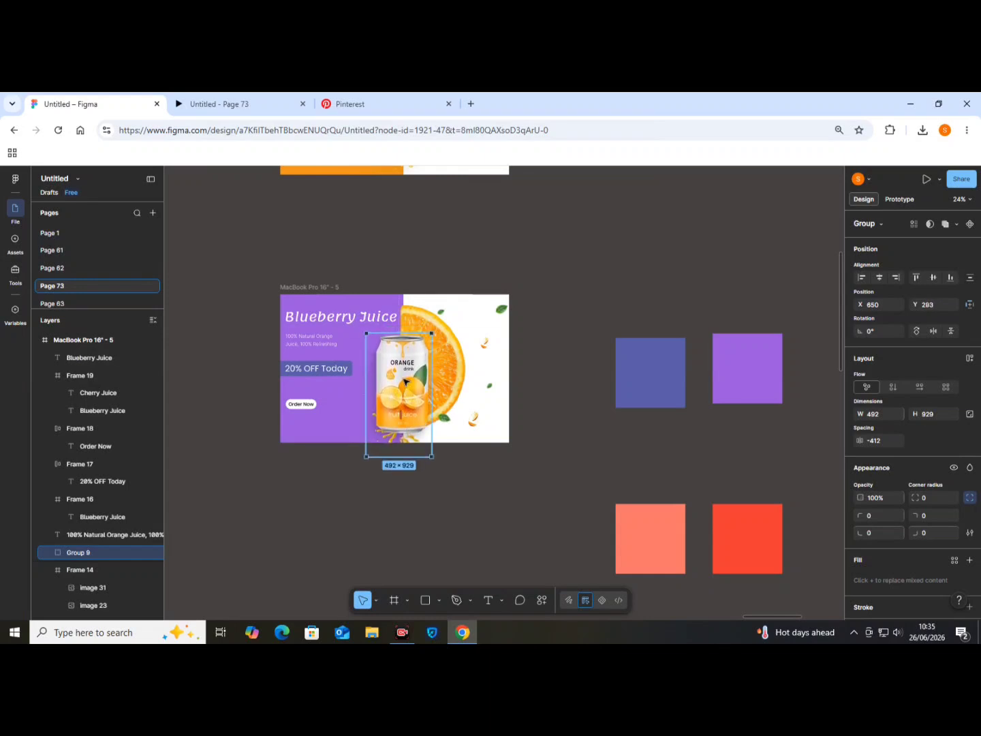
drag(405, 382, 406, 418)
key(Down)
key(shift+Down)
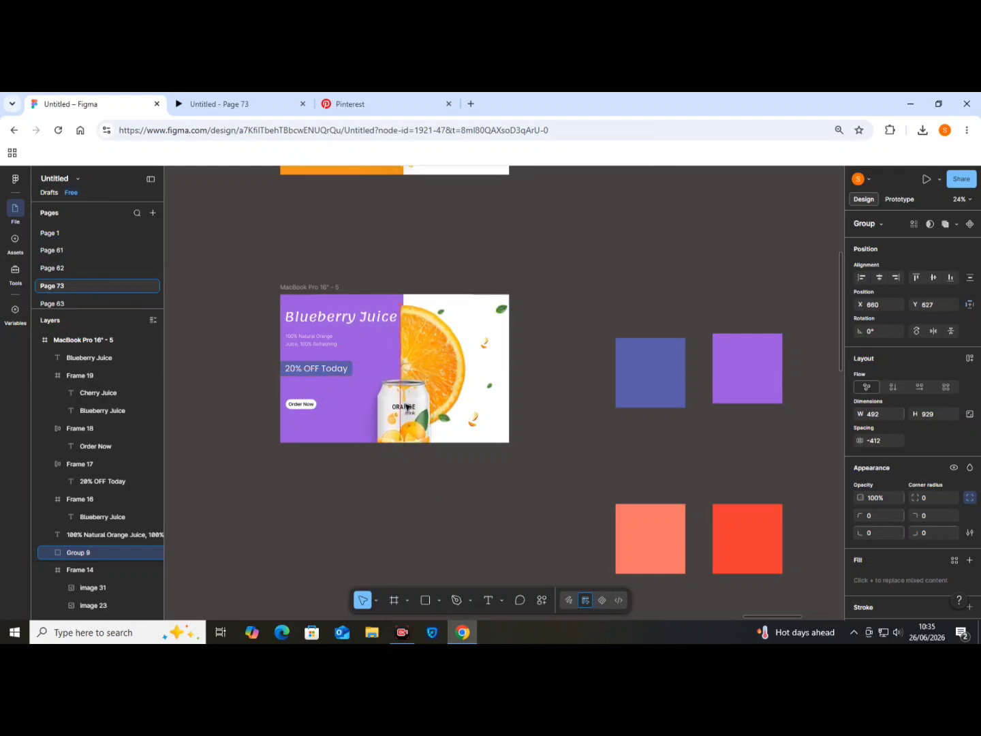
key(Down)
key(shift+Down)
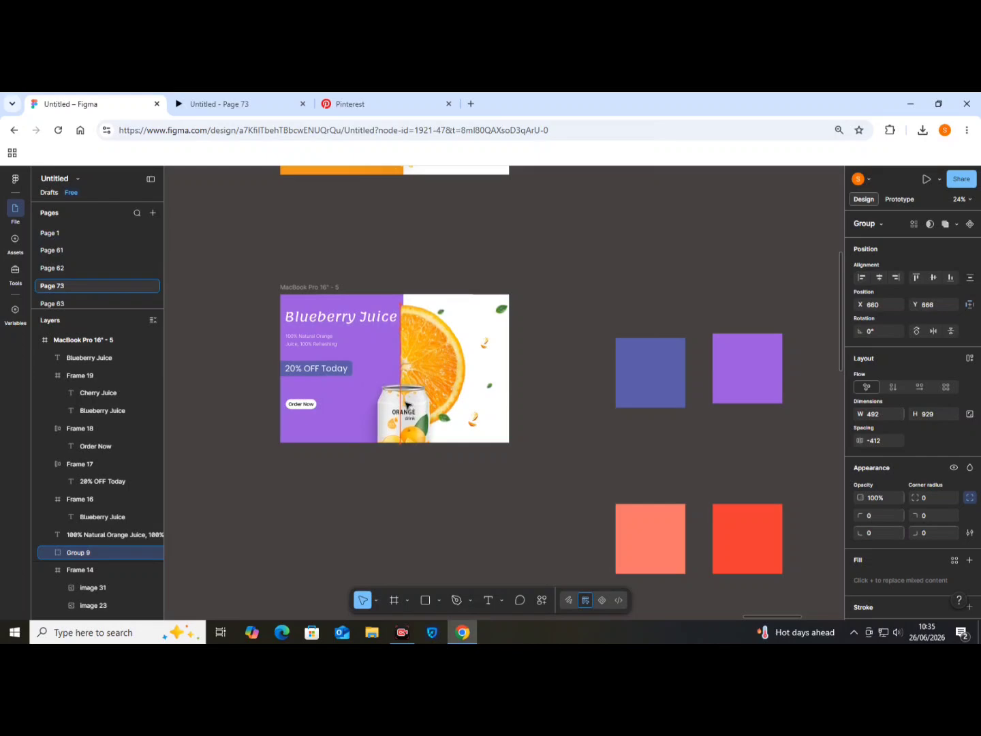
drag(406, 405, 408, 419)
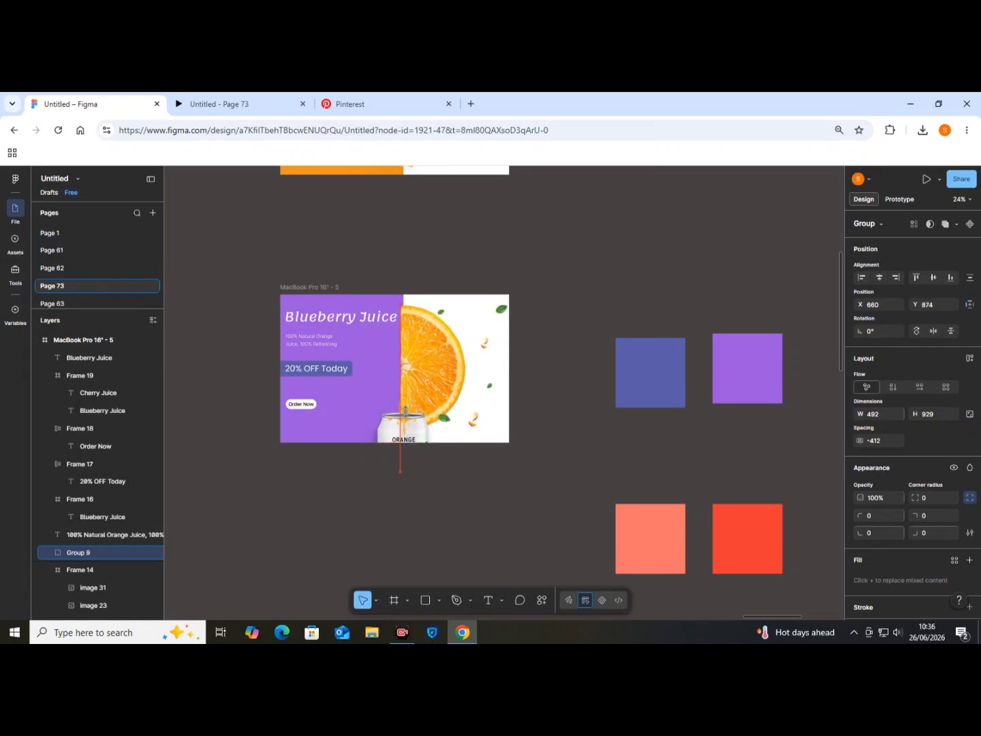
drag(405, 409, 407, 414)
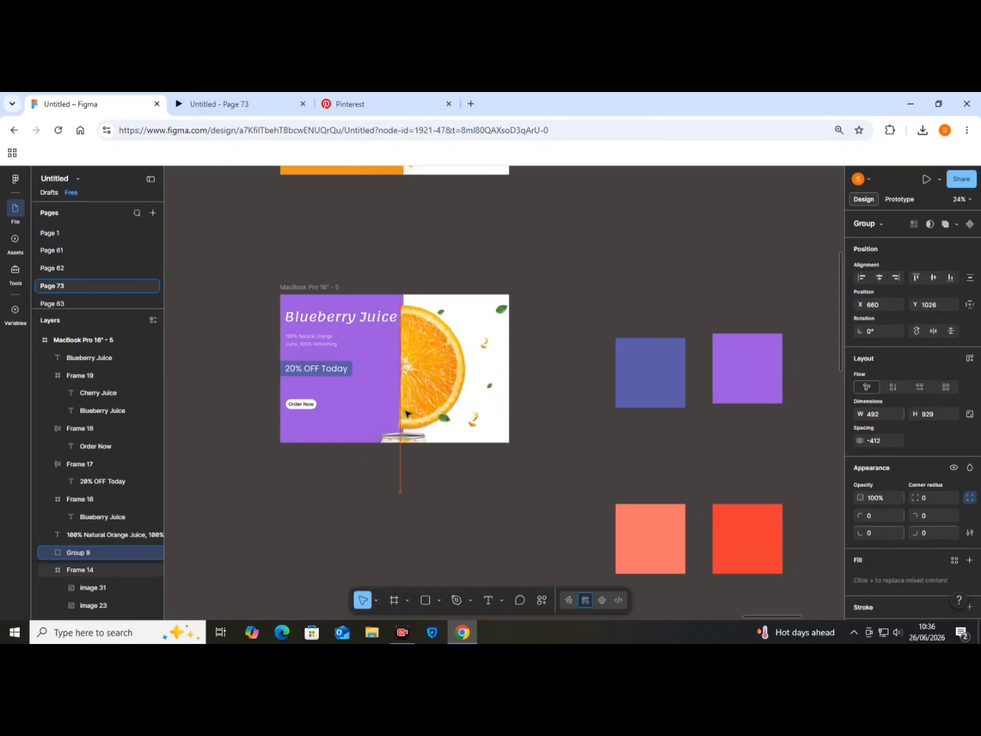
drag(407, 413, 407, 415)
drag(407, 415, 408, 416)
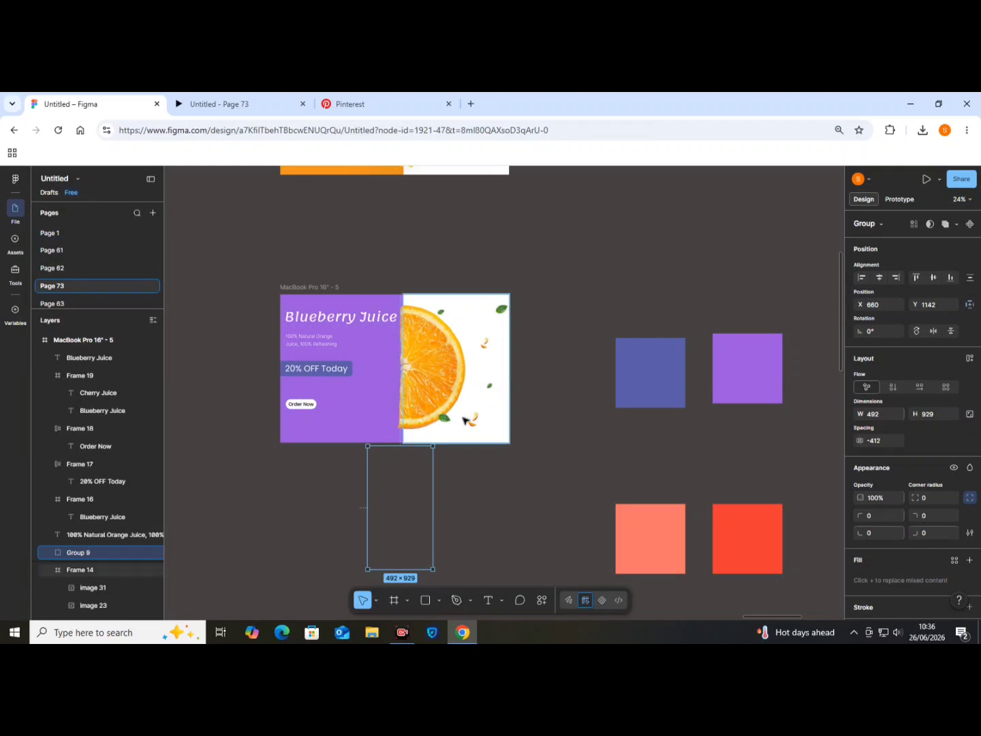
drag(462, 419, 463, 419)
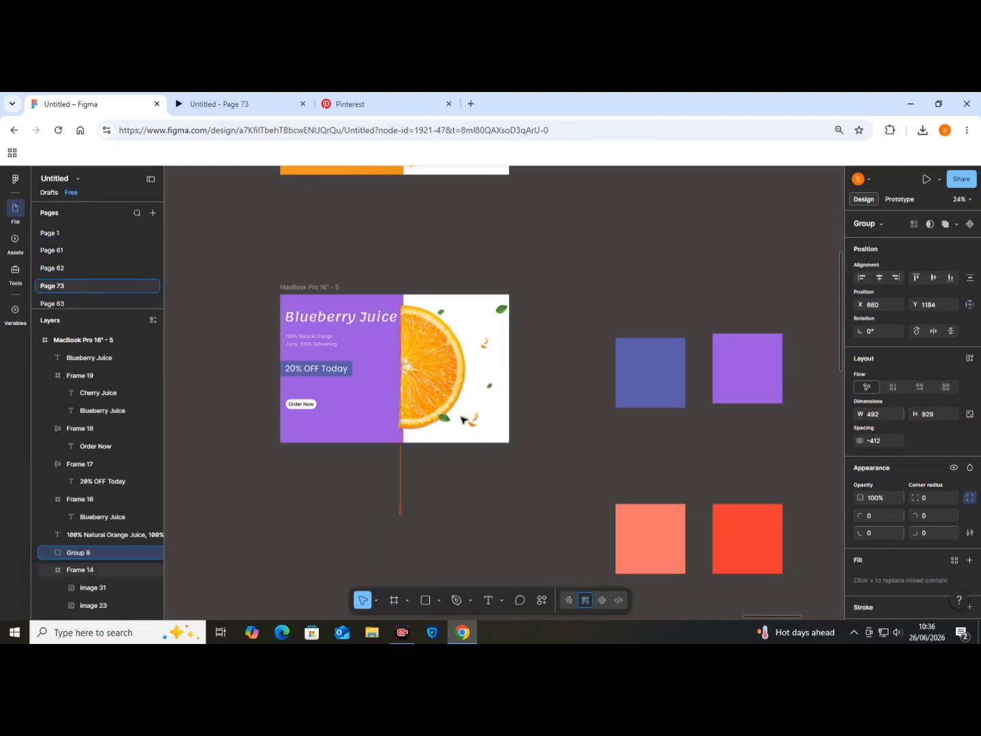
drag(463, 419, 464, 420)
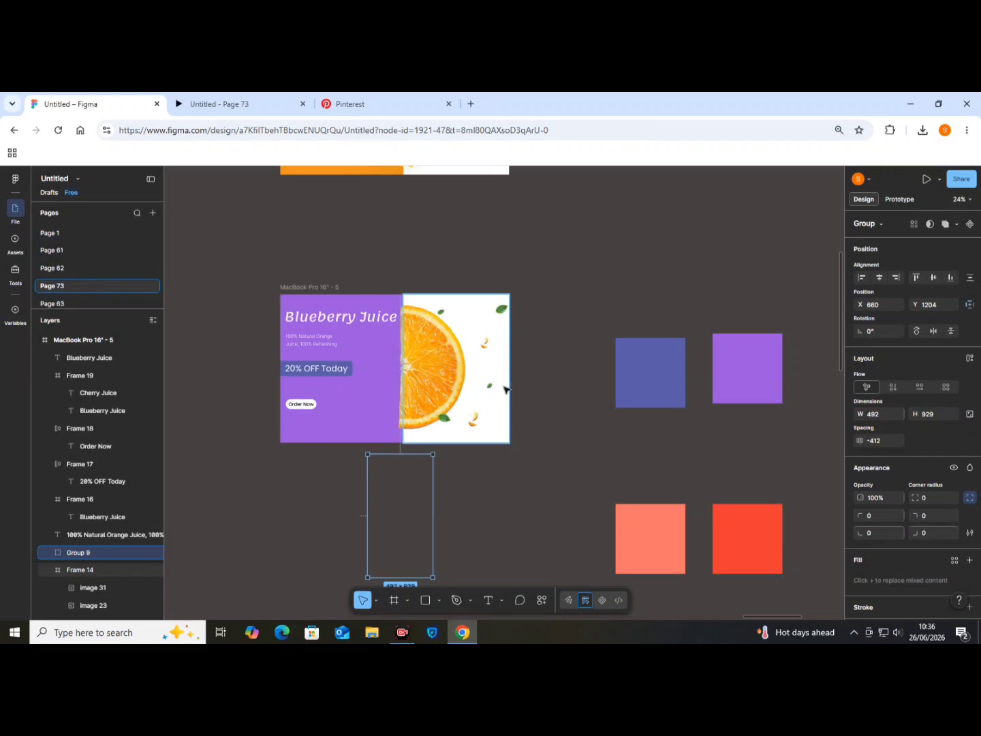
Step: Move the half orange slice image right, out of the purple frame's visible area, to about X 320, Y -118
scroll(508, 385, up, 2)
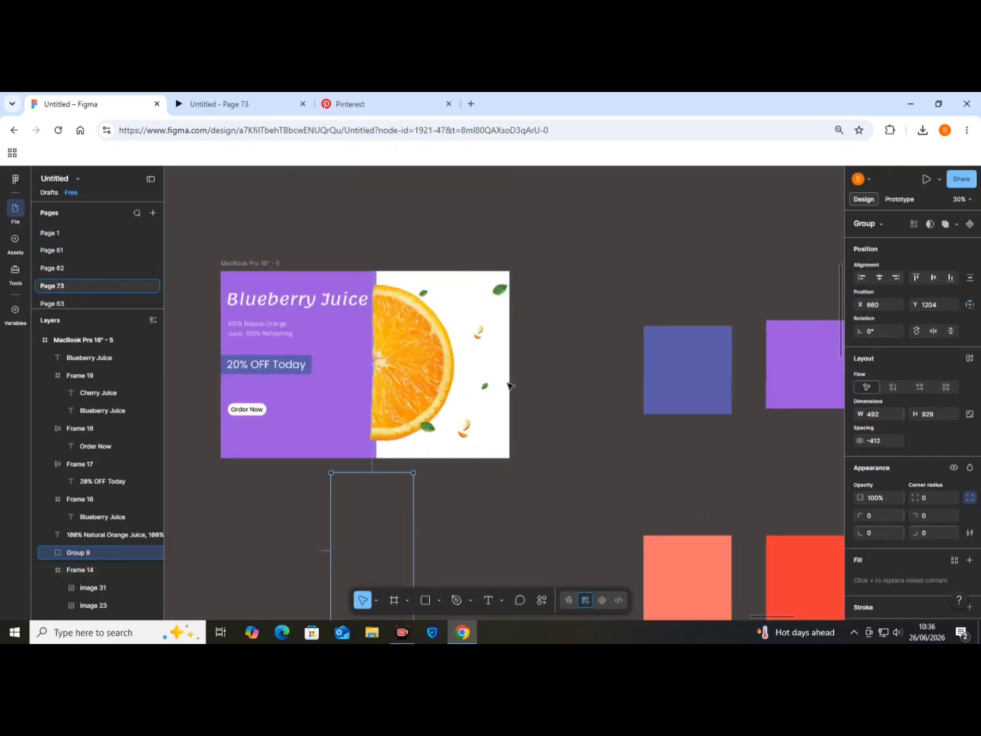
click(402, 365)
double_click(401, 366)
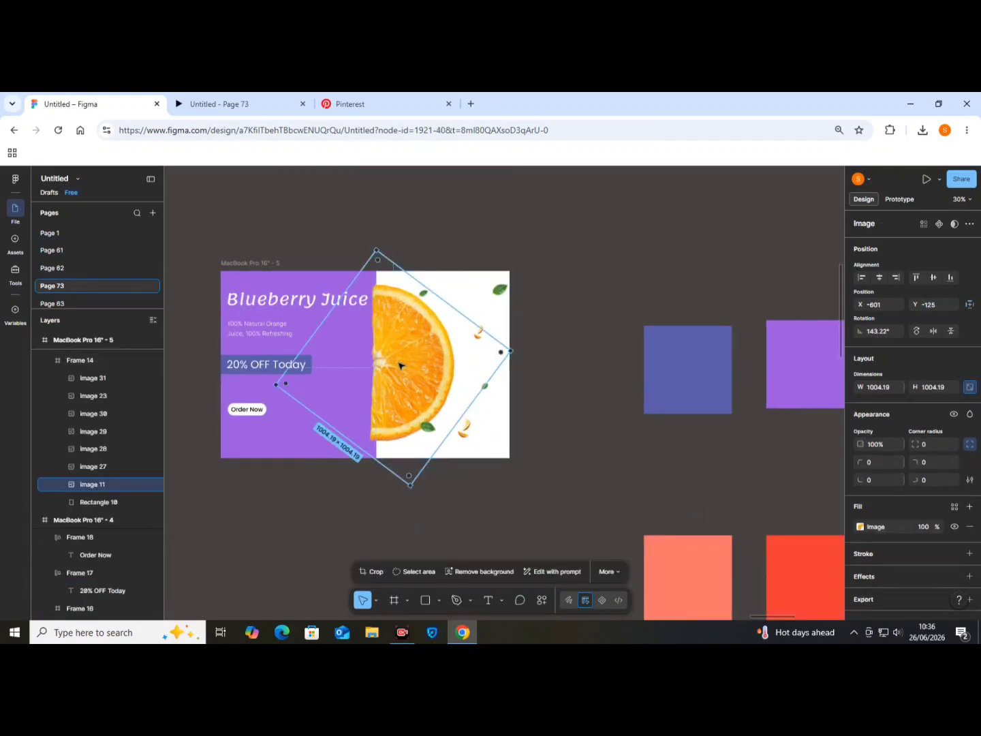
drag(400, 365, 464, 365)
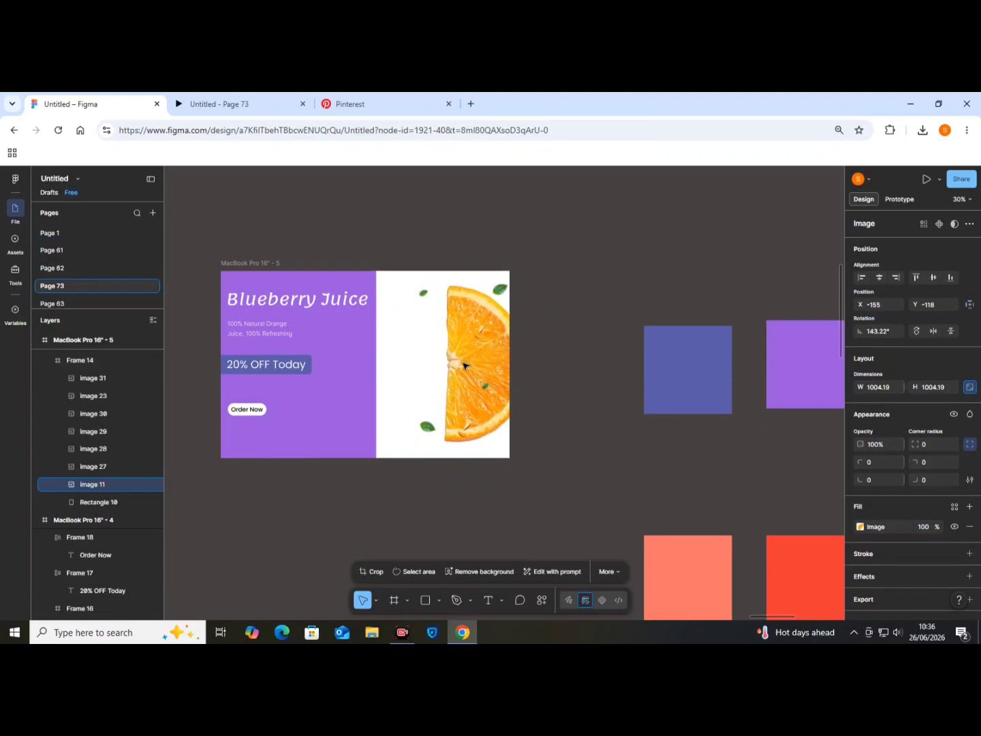
drag(464, 366, 464, 366)
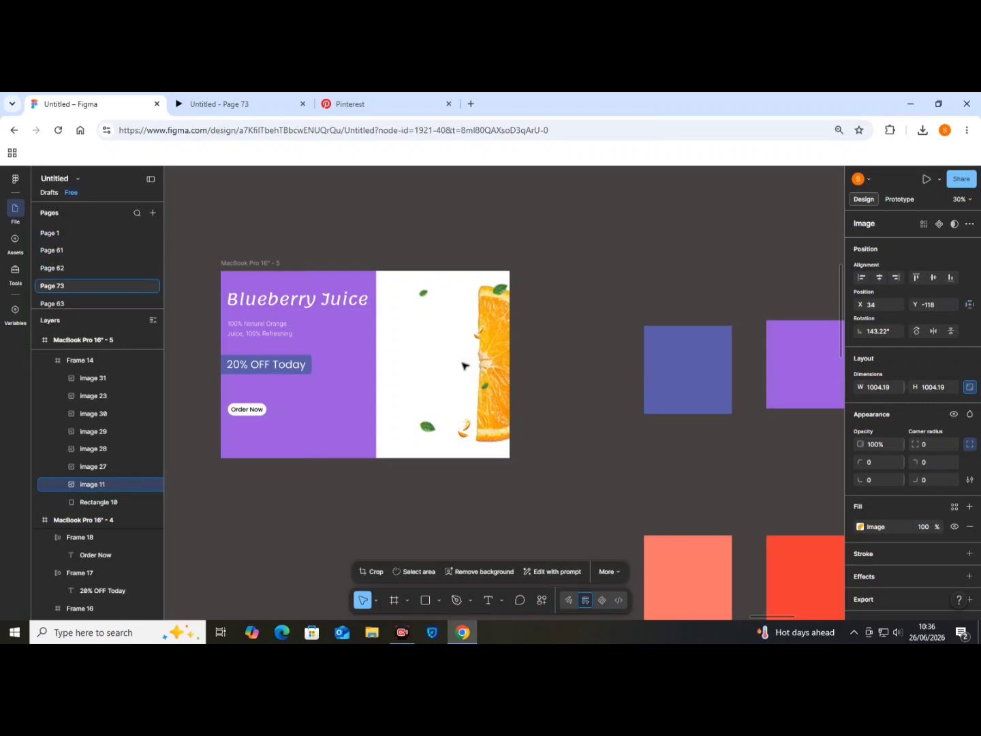
key(Right)
key(Right)
key(Right)
key(Right)
key(Right)
key(Right)
key(Right)
key(Right)
key(Right)
key(Right)
key(Right)
key(Right)
key(Right)
key(Right)
key(Right)
key(Right)
key(Right)
key(Right)
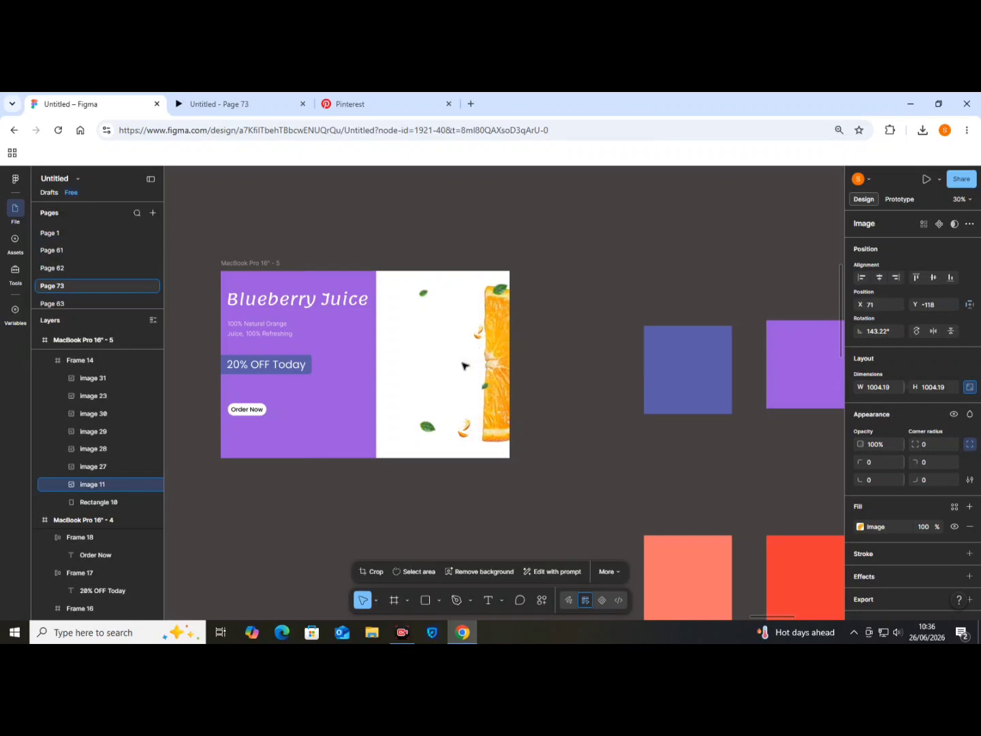
key(shift+Right)
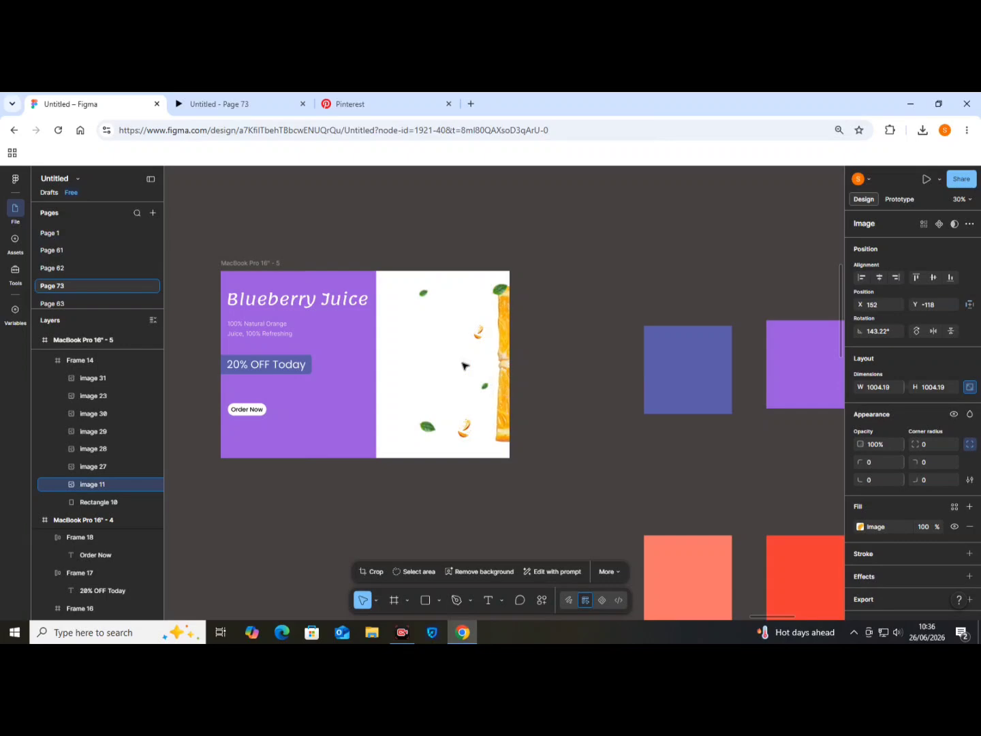
key(shift+Right)
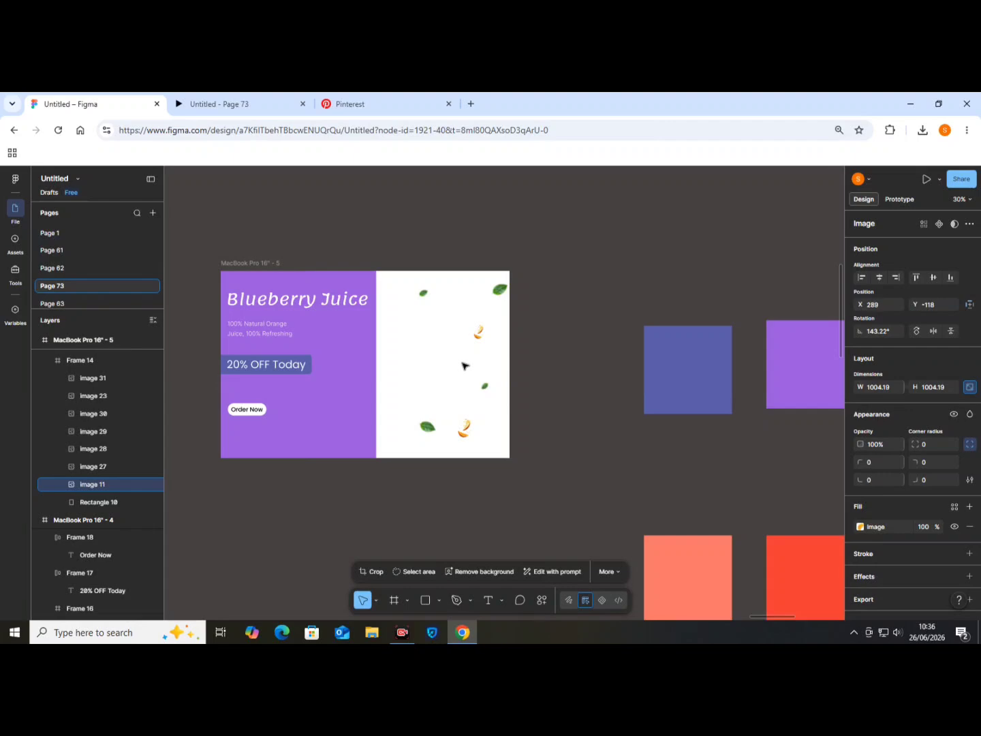
key(Right)
key(Right)
key(Right)
key(Right)
key(Right)
key(Right)
key(Right)
key(Right)
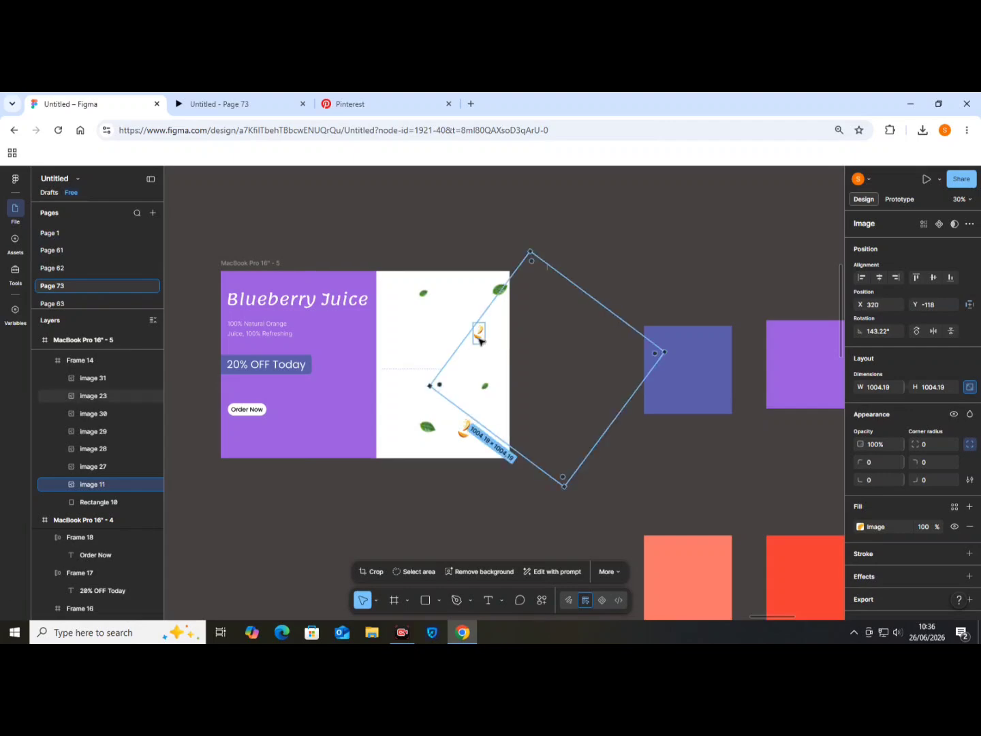
Step: Move the small orange peel image right, out of the purple frame's white panel, to X 810, Y 308
click(480, 337)
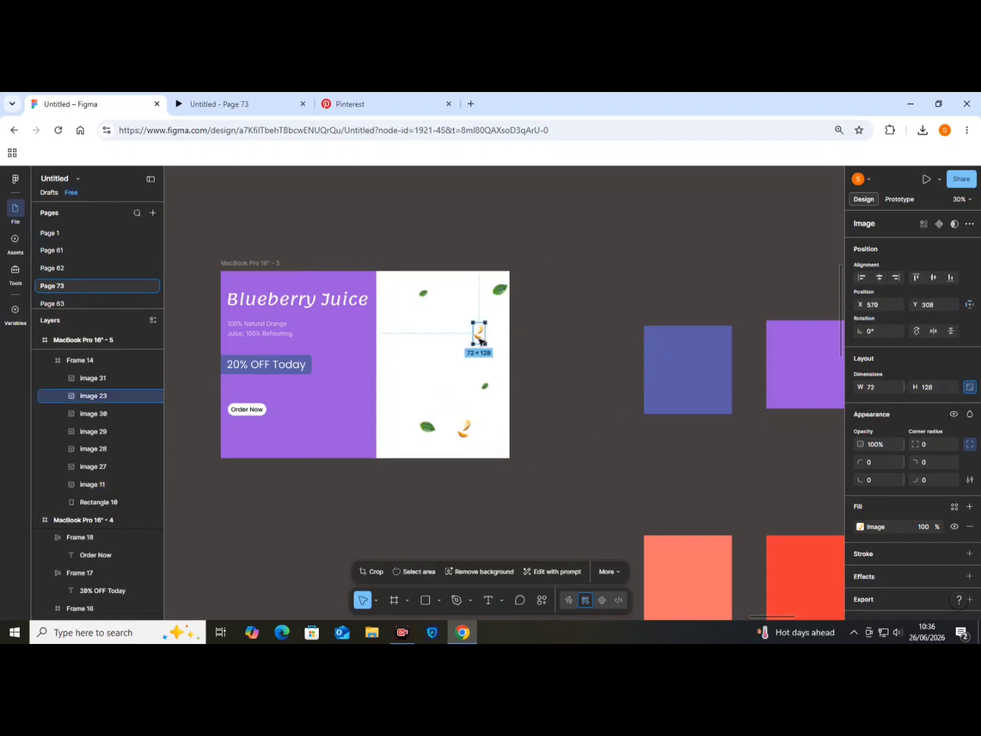
drag(480, 339, 505, 340)
key(Right)
key(Right)
key(Right)
key(Right)
key(Right)
key(Right)
key(Right)
key(Right)
key(Right)
key(Right)
key(Right)
key(Right)
key(Right)
key(Right)
key(Right)
key(Right)
key(Right)
key(Right)
key(Right)
key(Right)
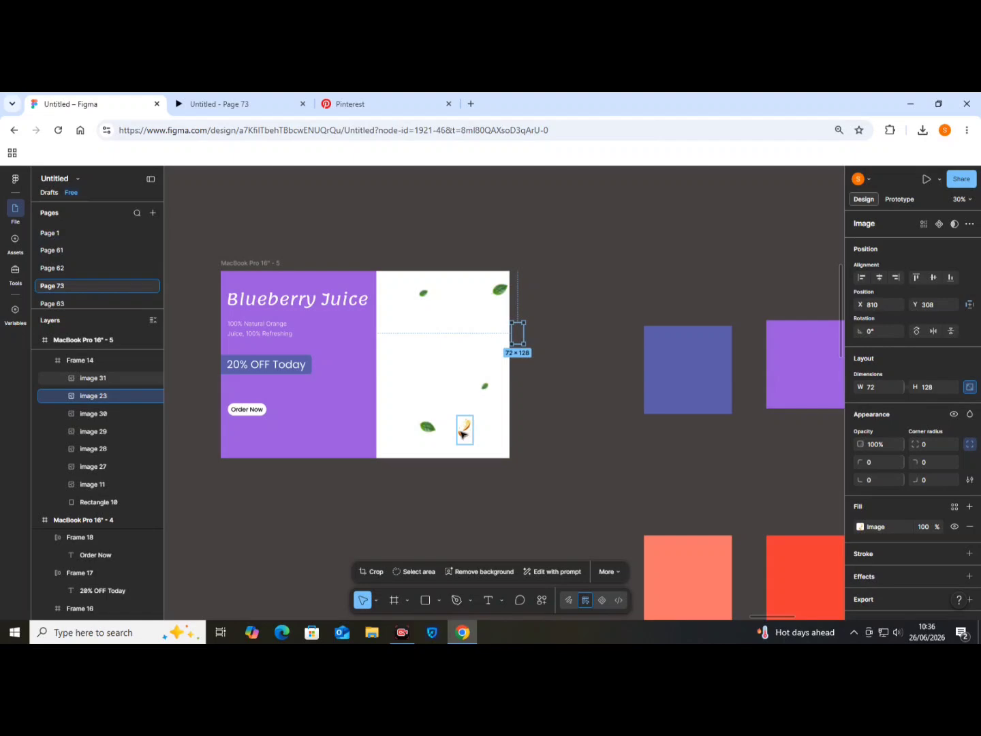
Step: Move the remaining orange segment image down past the purple frame's lower edge
click(463, 433)
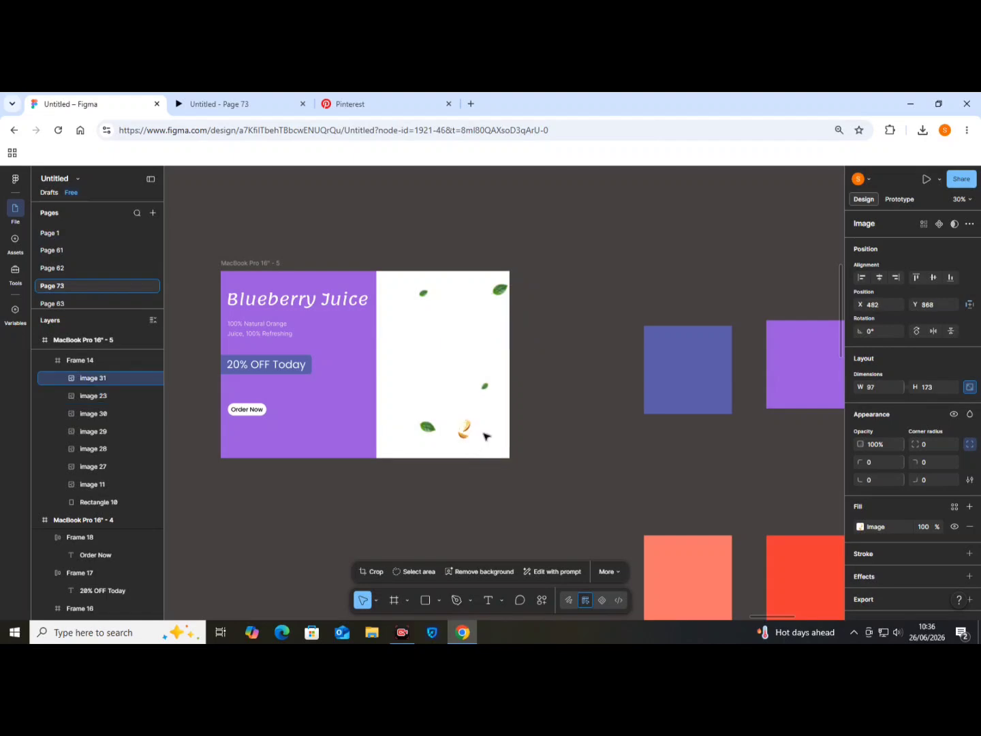
key(Down)
key(Down)
key(Down)
key(Down)
key(Down)
key(Down)
key(Down)
key(Down)
key(Down)
key(Down)
key(Down)
key(Down)
key(Down)
key(Down)
key(Down)
key(Down)
key(Down)
key(Down)
key(Down)
key(Down)
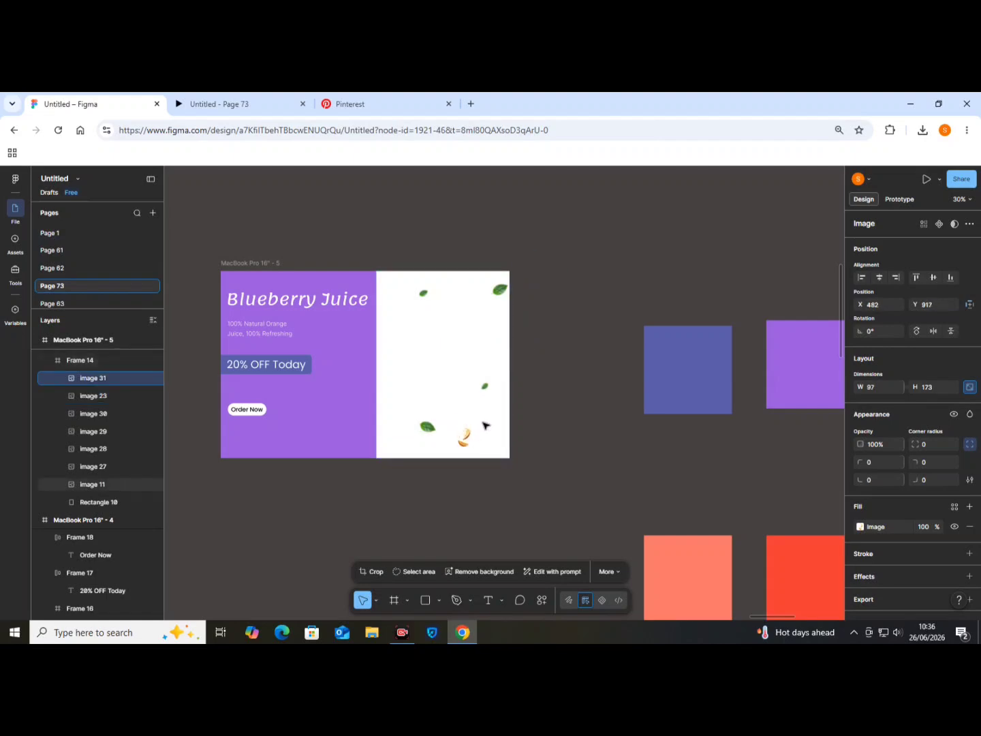
key(Down)
key(Down)
key(Down)
key(Down)
key(Down)
key(Down)
key(Down)
key(Down)
key(Down)
key(Down)
key(Down)
key(Down)
key(Down)
key(Down)
key(Down)
key(Down)
key(Down)
key(Down)
key(Down)
key(Down)
key(Down)
key(Down)
key(Down)
key(Down)
key(Down)
key(Down)
key(Down)
key(Down)
key(Down)
key(Down)
key(Down)
key(Down)
key(Down)
key(Down)
key(Down)
key(Down)
key(Down)
key(Down)
key(Down)
key(Down)
key(Down)
key(Down)
key(Down)
key(Down)
key(Down)
key(Down)
key(Down)
key(Down)
key(Down)
key(Down)
key(Down)
key(Down)
key(Down)
key(Down)
key(Down)
key(Down)
key(Down)
key(Down)
key(Down)
key(Down)
Step: Rotate the green leaves in the white panel to new angles, turning the upper-right leaf to about -5.93°
click(427, 427)
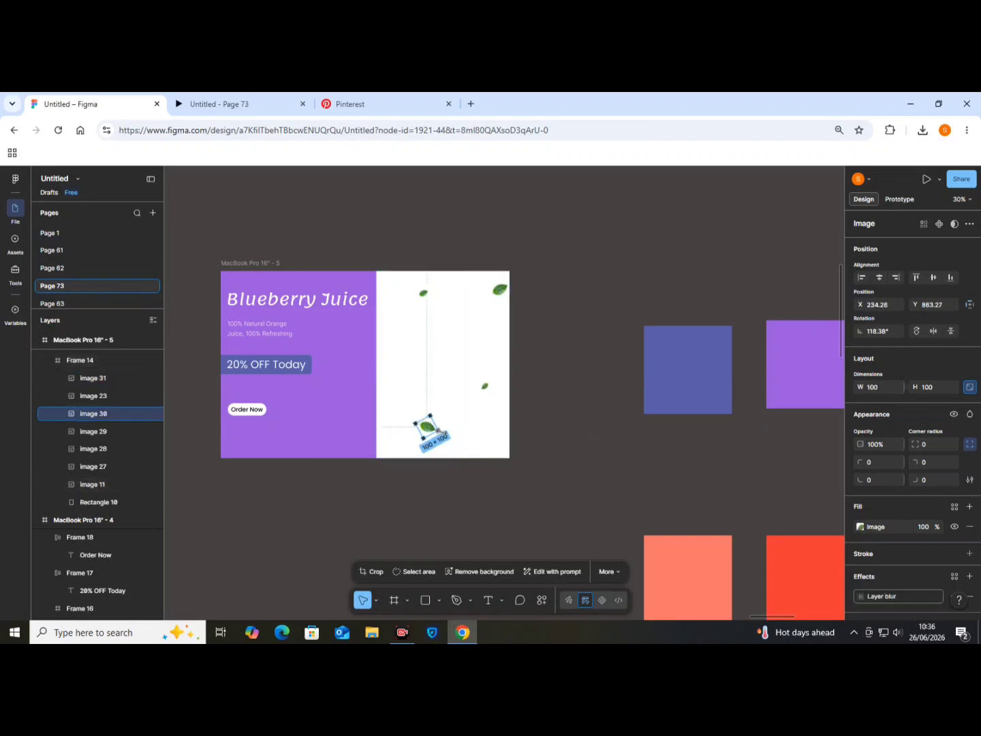
drag(446, 433, 475, 379)
click(485, 388)
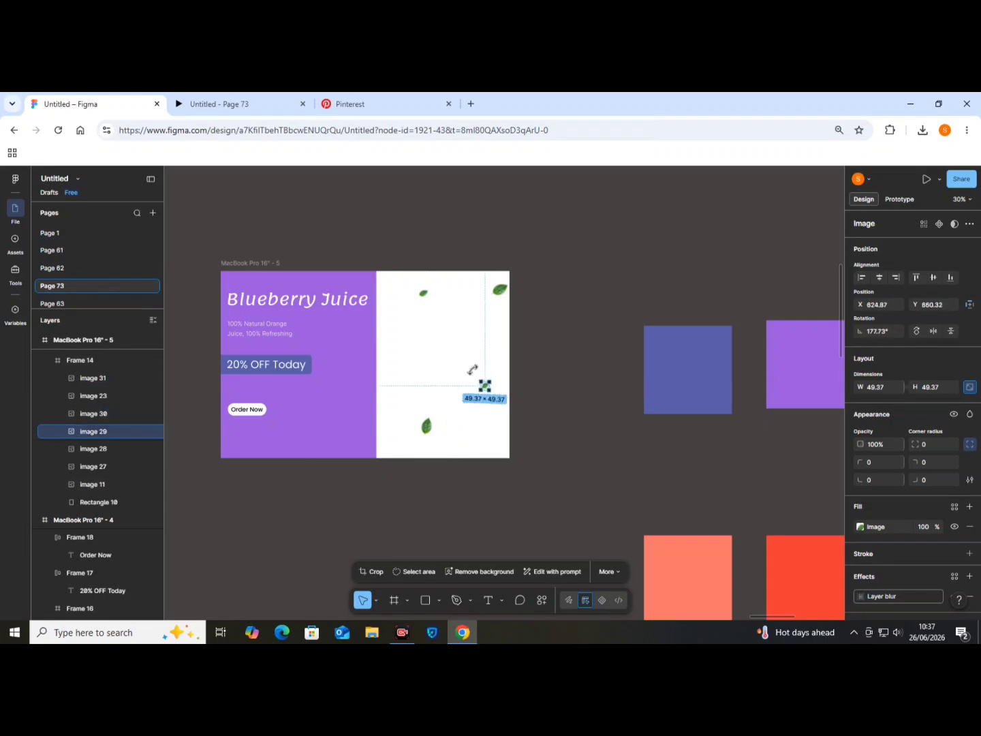
click(496, 290)
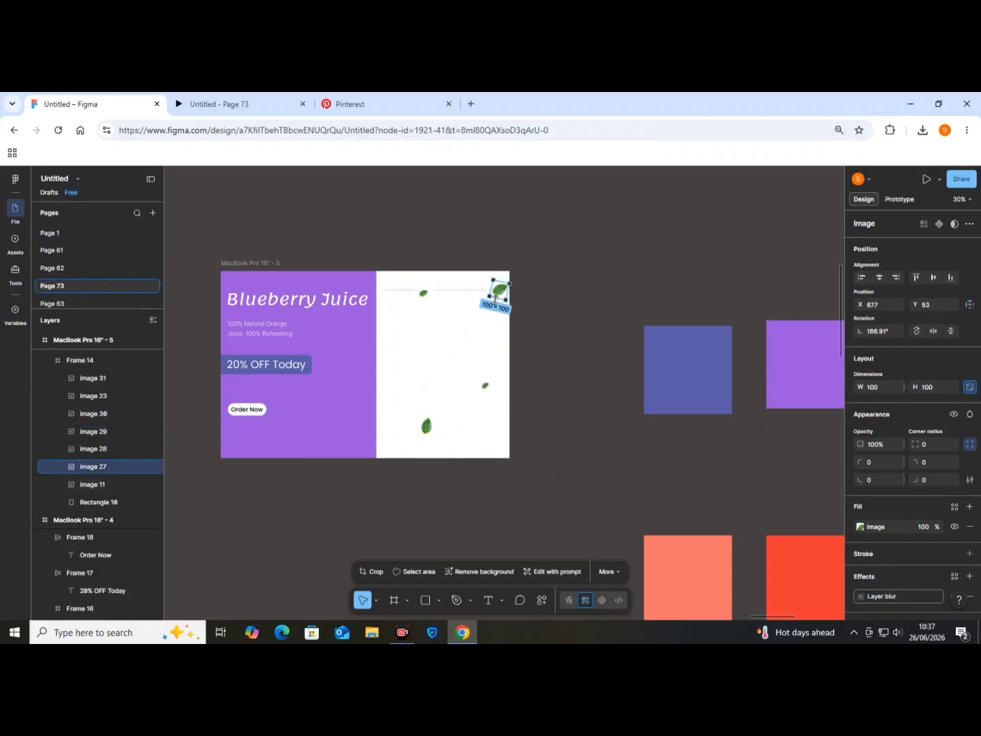
drag(483, 295, 519, 275)
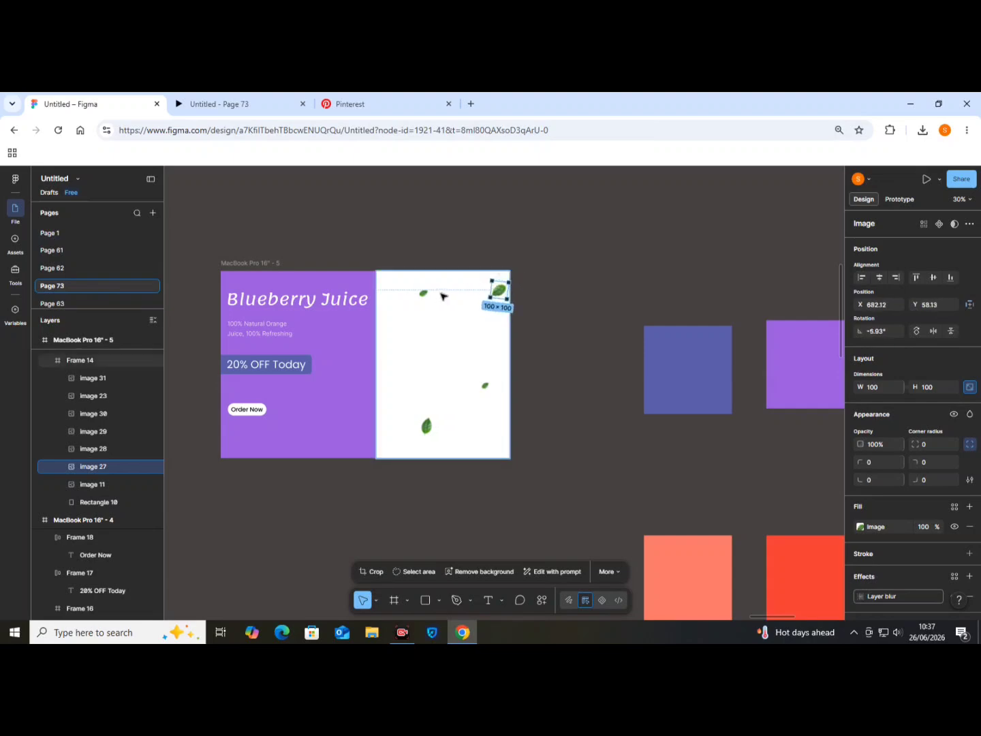
scroll(408, 281, up, 2)
scroll(407, 281, up, 2)
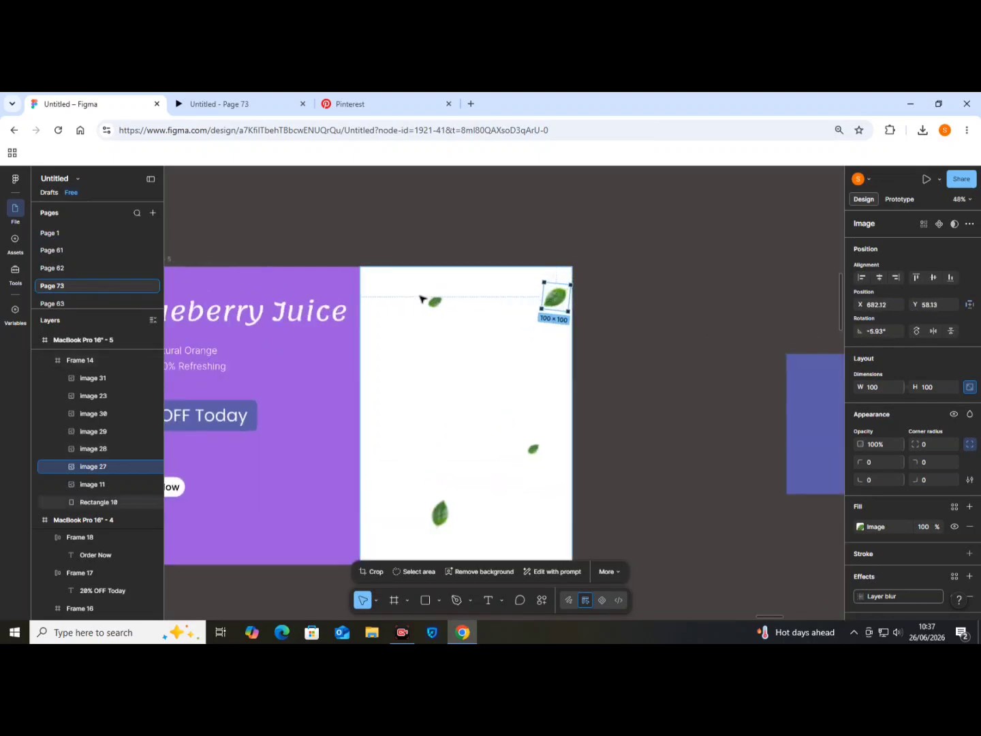
click(434, 301)
drag(448, 294, 431, 310)
click(445, 252)
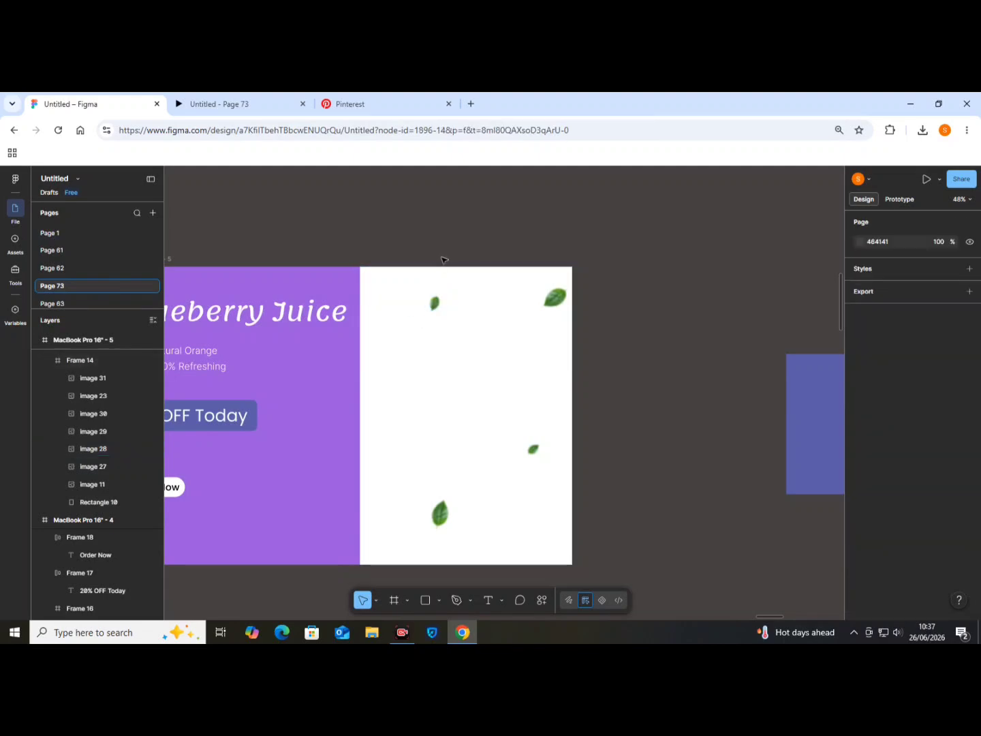
Step: Place the half blueberry slice image in the white panel at X 0, Y 79 and enlarge it to 465 × 930
scroll(443, 256, down, 5)
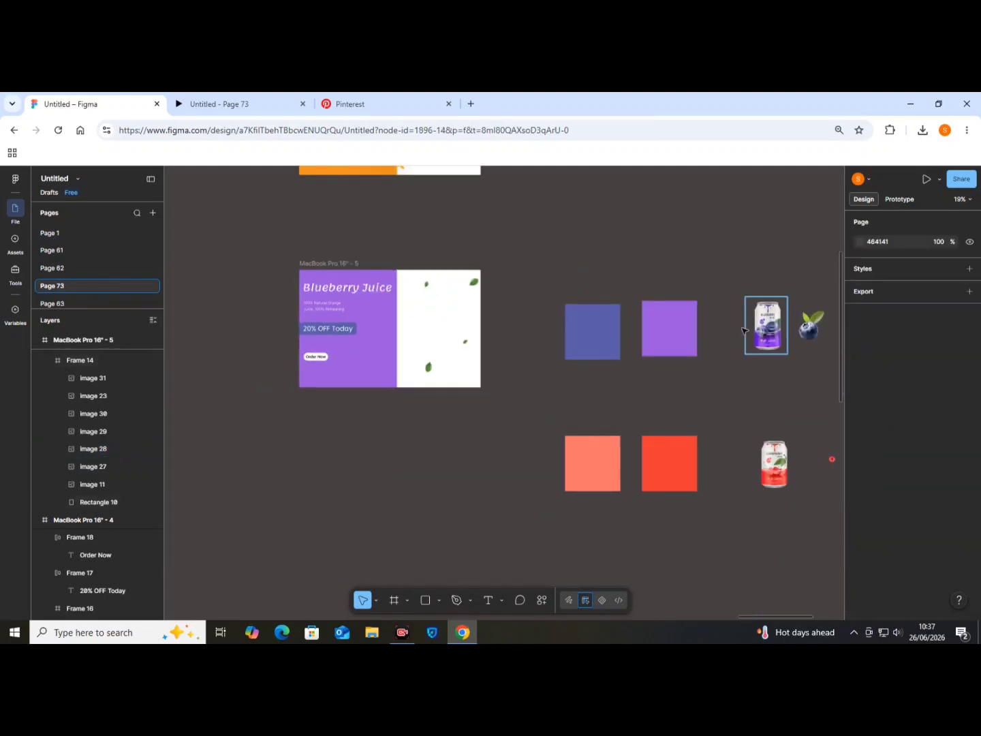
drag(648, 395, 554, 416)
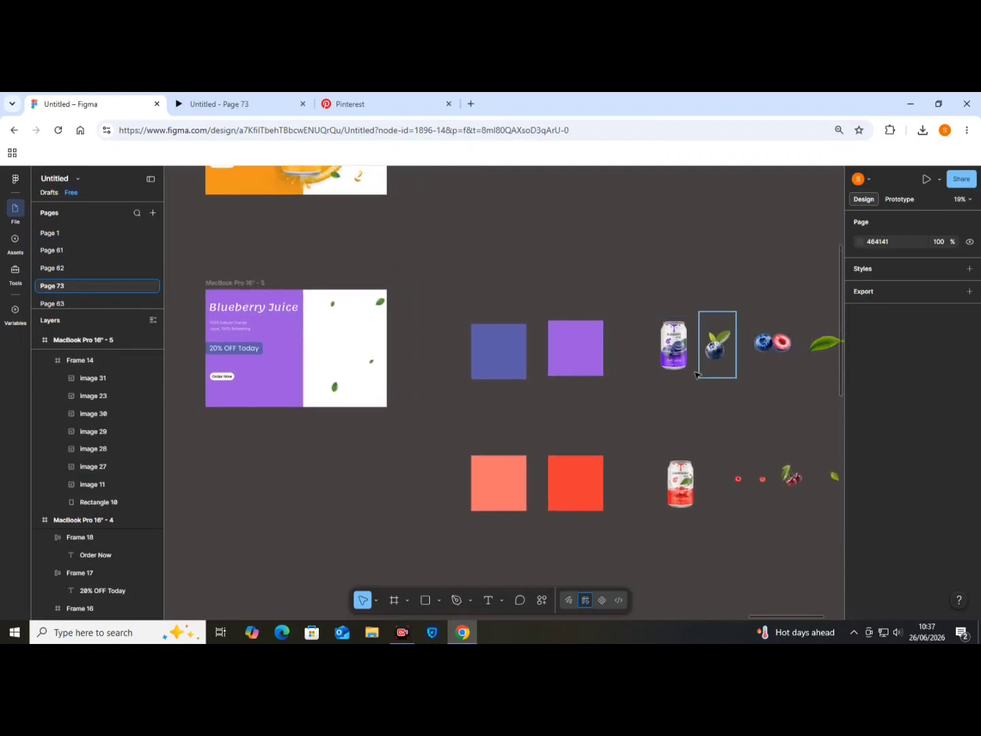
scroll(508, 349, down, 3)
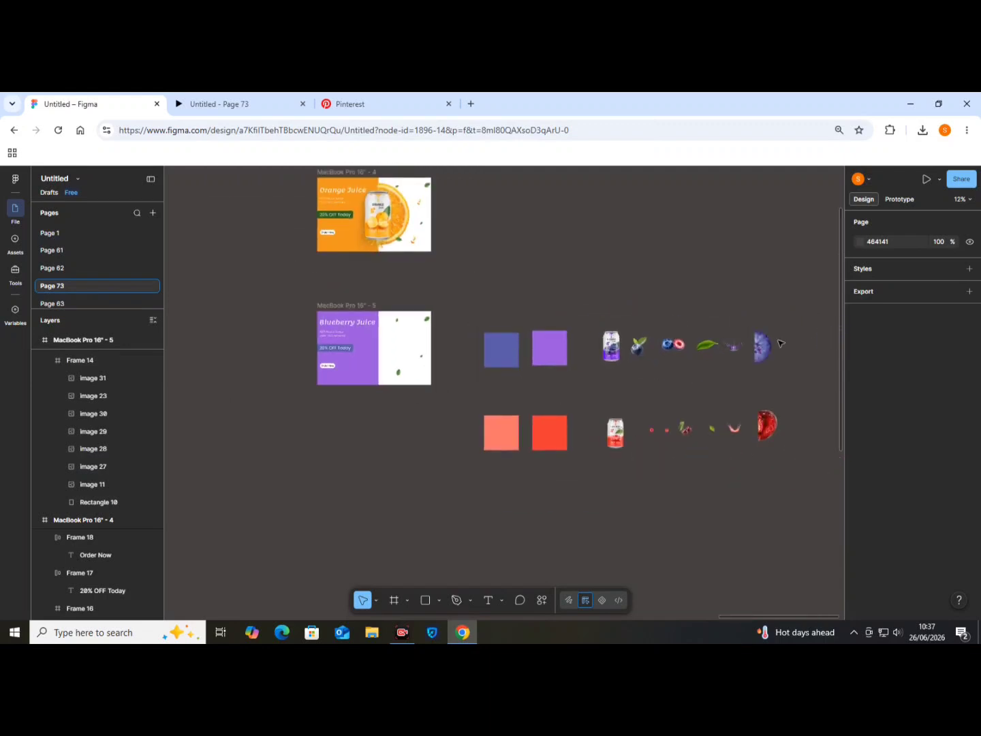
drag(762, 348, 474, 373)
scroll(377, 339, up, 3)
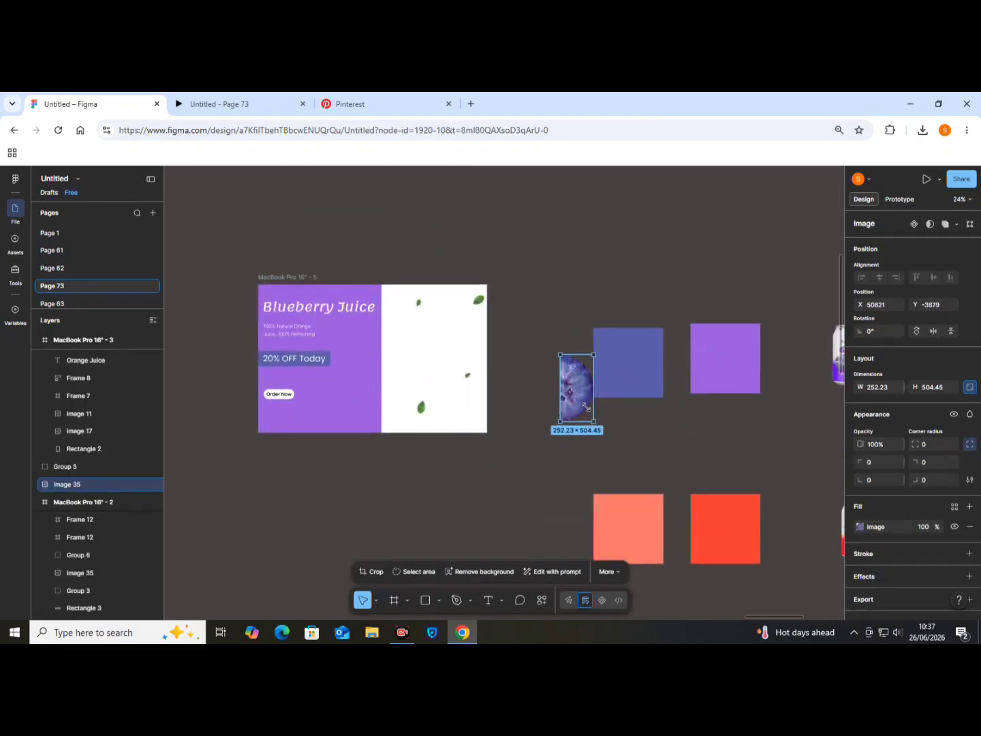
drag(585, 407, 445, 418)
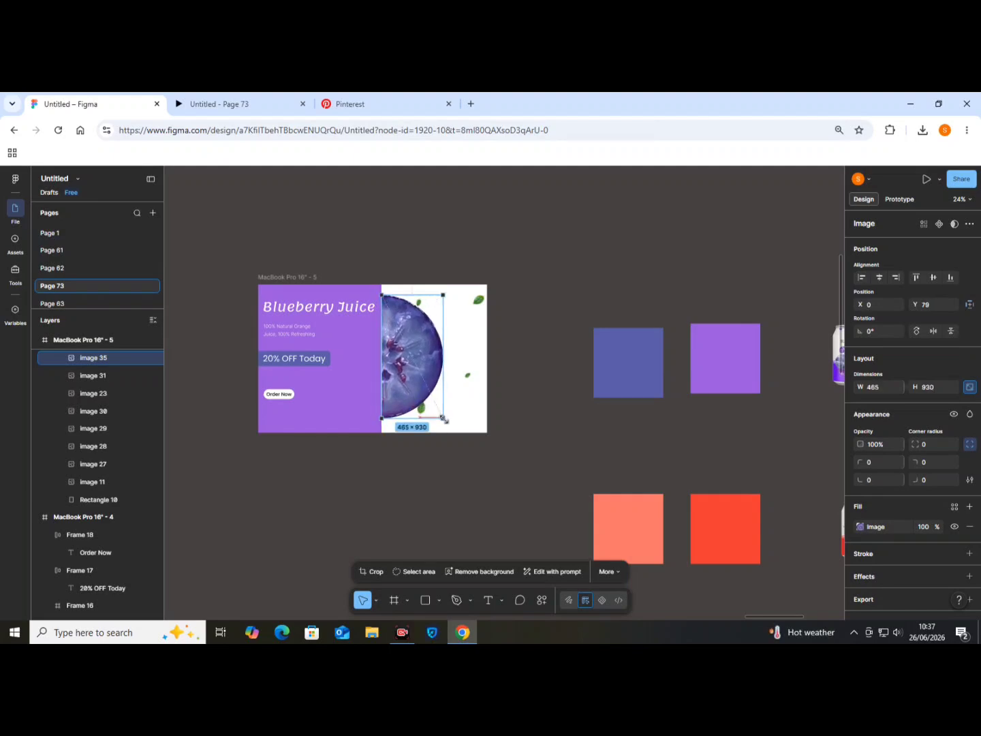
click(523, 395)
Step: Move the blueberry can beside the purple frame to about X 50677, Y -4742, and place the purple splash image at the can's base
scroll(457, 391, down, 2)
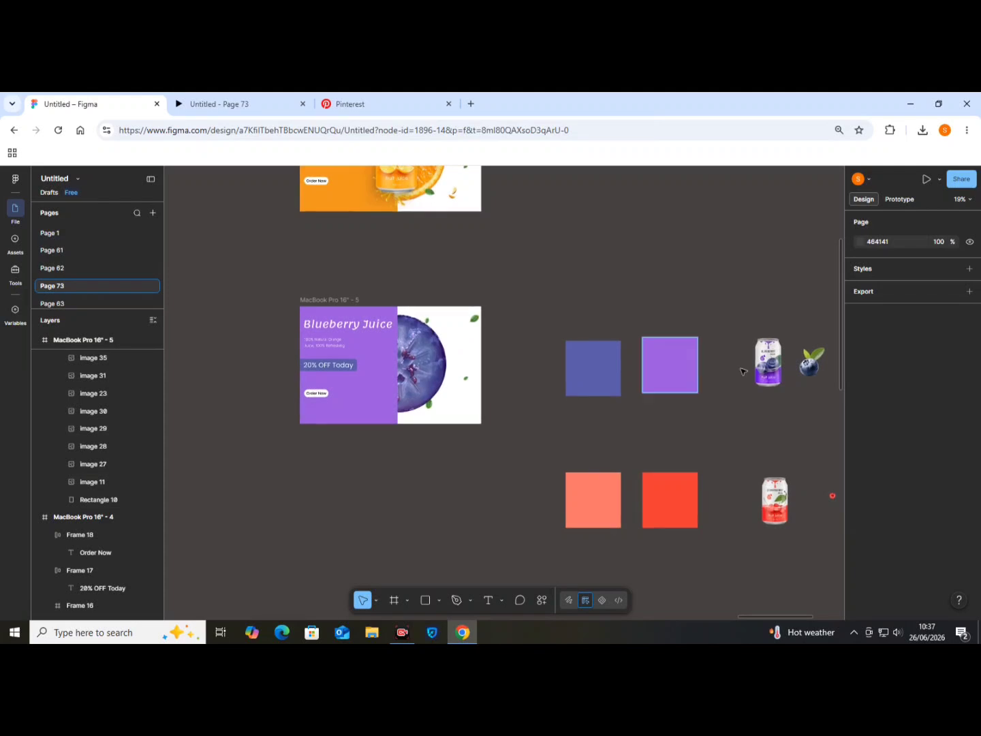
drag(767, 361, 565, 280)
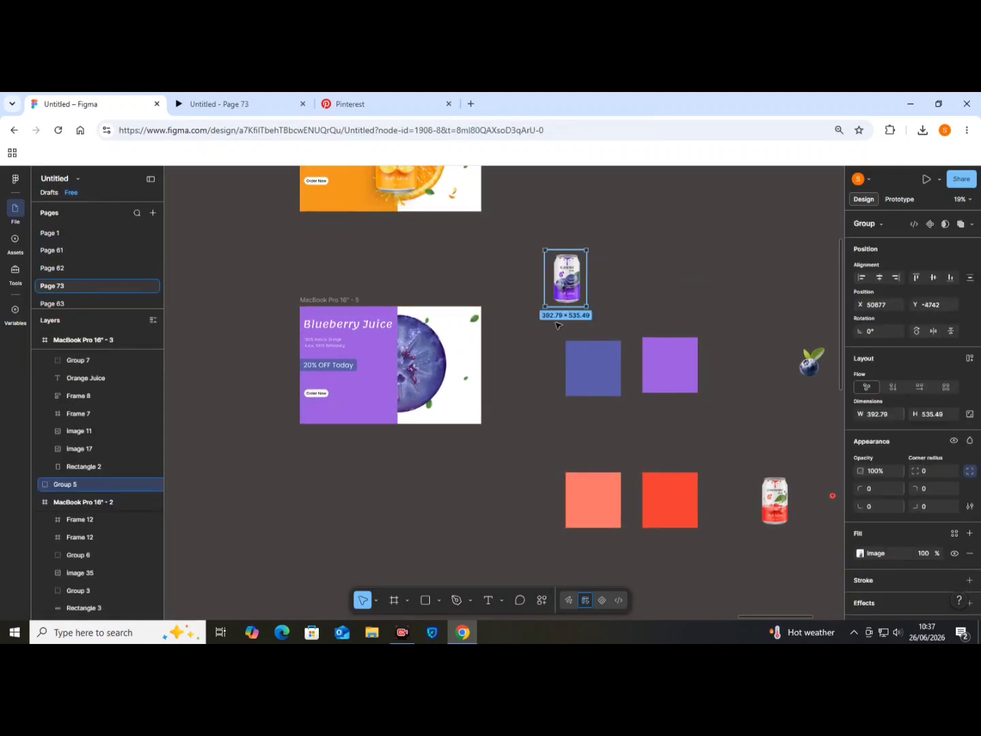
scroll(606, 330, down, 2)
drag(792, 393, 722, 415)
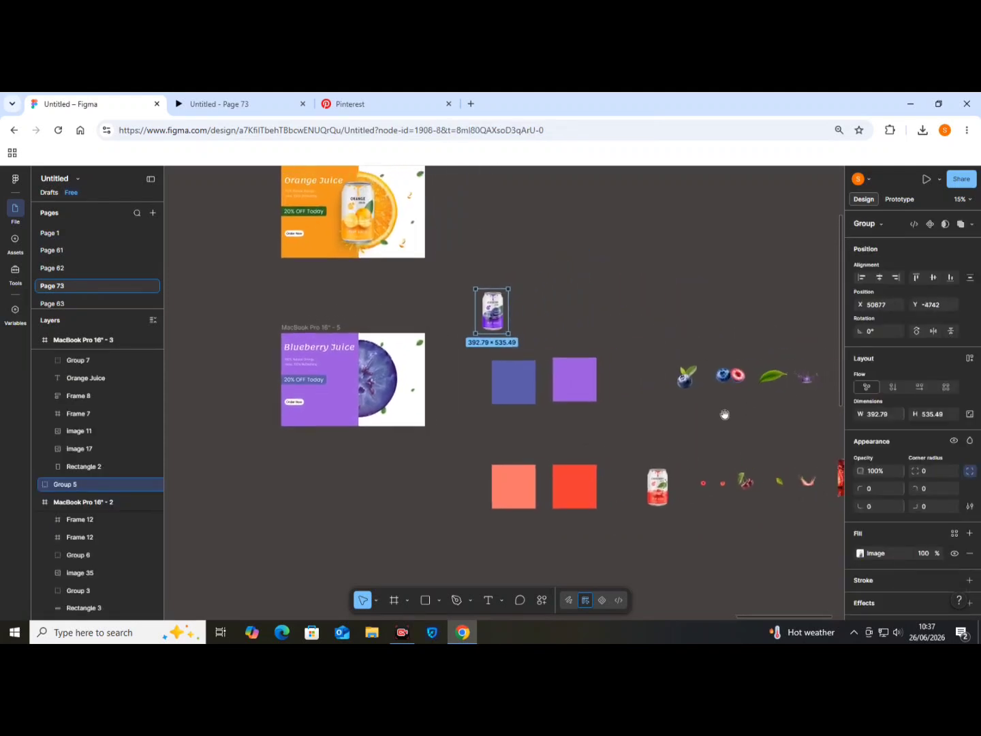
drag(805, 382, 500, 323)
scroll(496, 320, up, 5)
drag(501, 387, 494, 355)
Step: Bring the blueberry can in front of the purple splash
shift+click(496, 321)
key(ctrl+g)
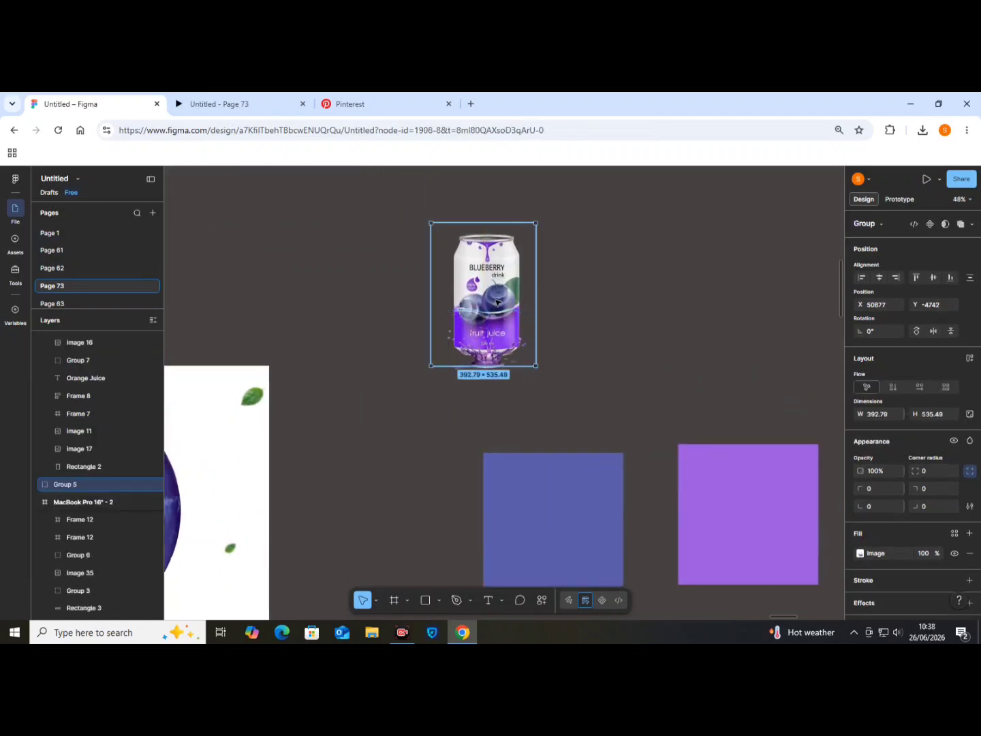
right_click(500, 340)
click(522, 328)
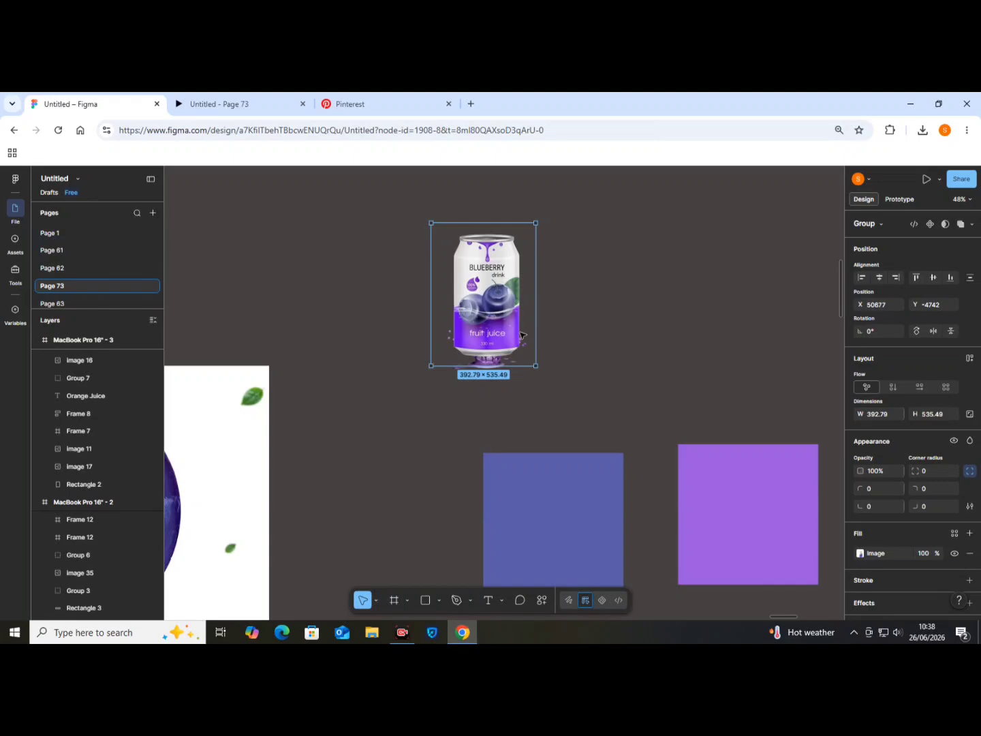
Step: Align the can over the purple splash and group the two objects together
drag(492, 371, 499, 354)
shift+click(498, 371)
right_click(499, 371)
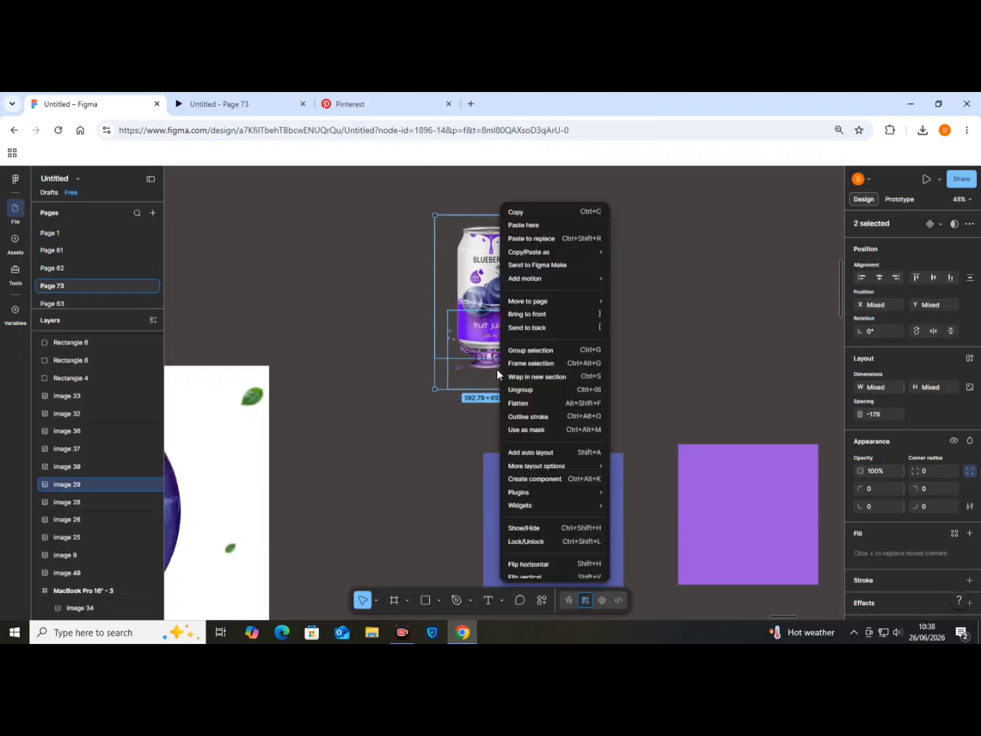
click(524, 352)
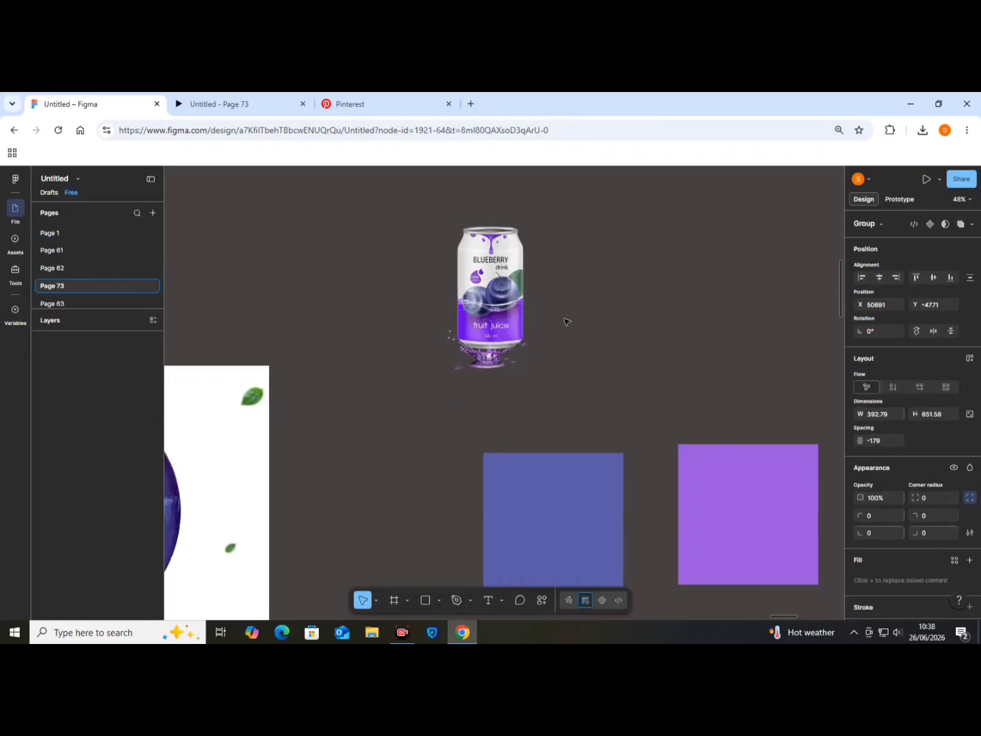
Step: Resize the purple splash inside the can group to about 296 × 248 and position it under the can's base
drag(499, 383, 501, 387)
scroll(502, 386, down, 3)
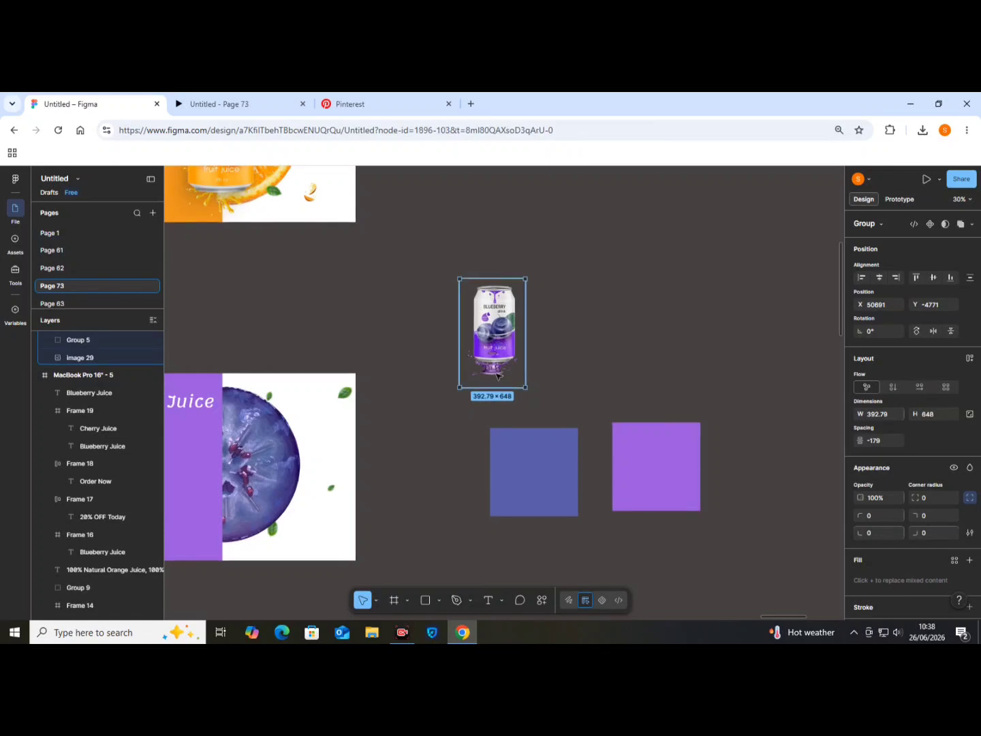
click(500, 384)
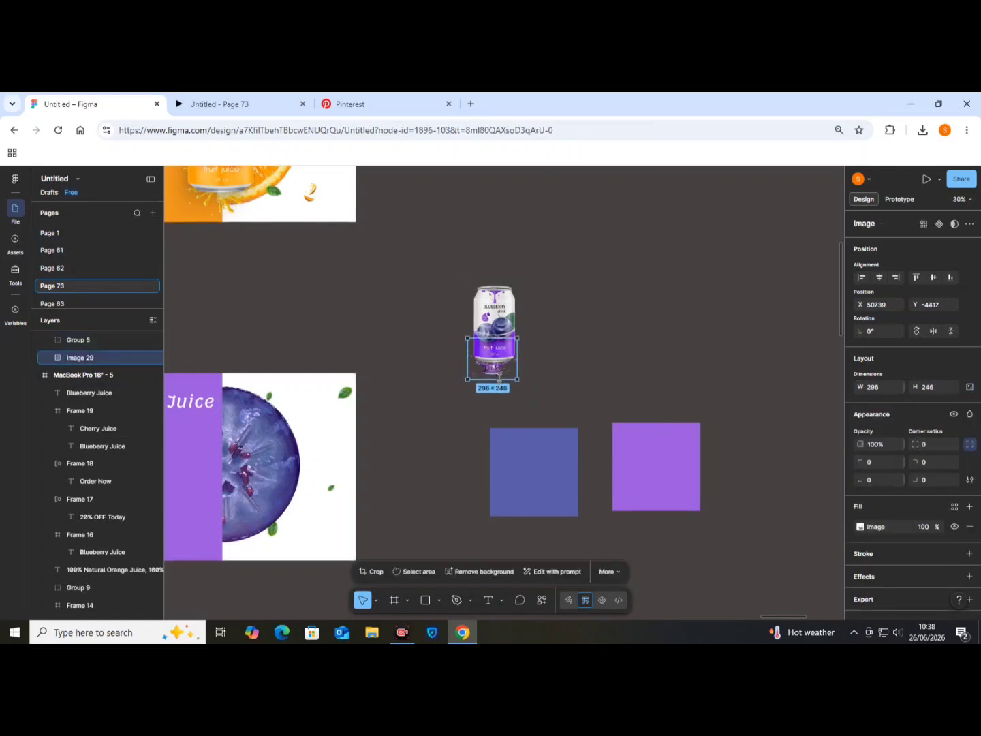
key(Escape)
key(Escape)
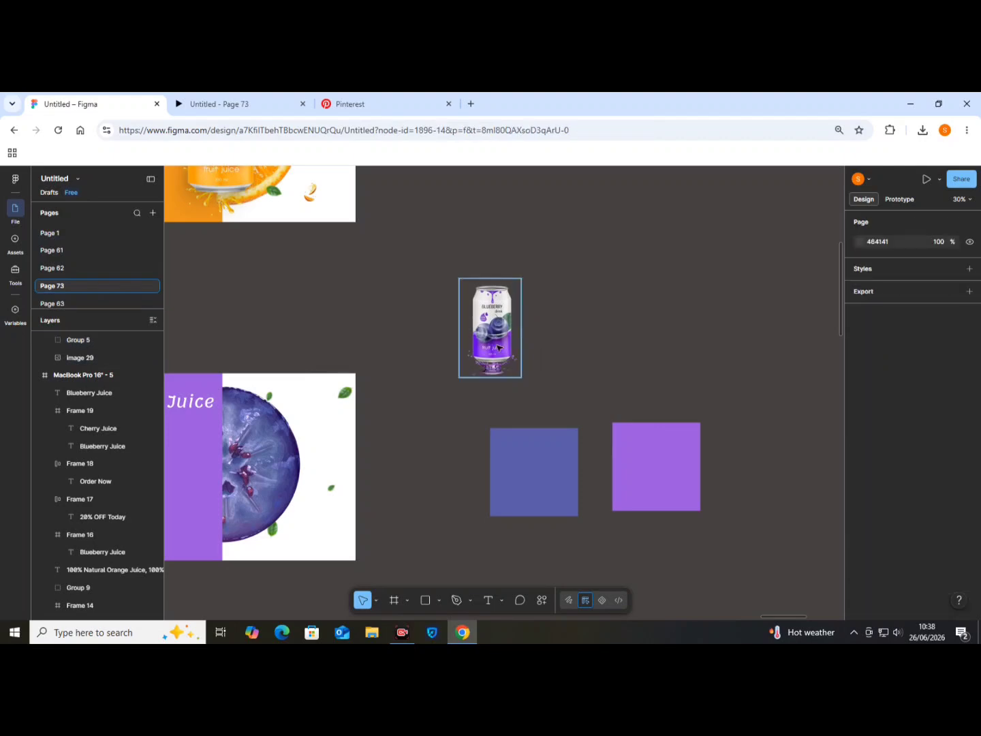
Step: Move the can and splash group into the purple frame over the colour split, at X -132, Y -100, sized about 265 × 424
scroll(501, 339, down, 3)
click(503, 338)
drag(512, 366, 330, 369)
click(541, 599)
click(405, 455)
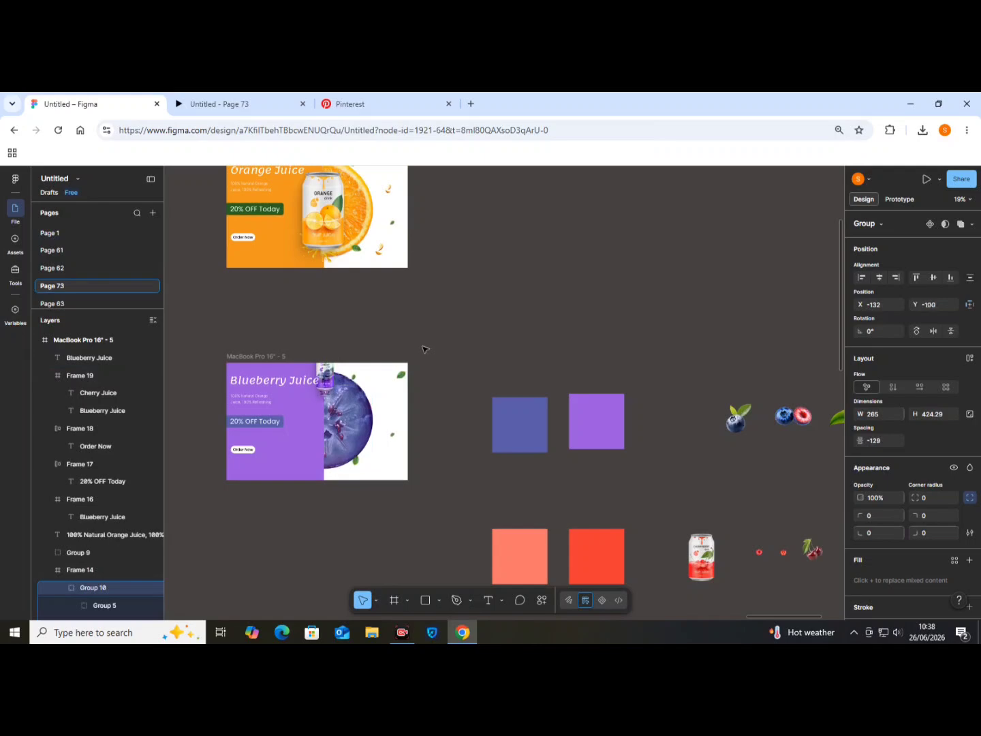
Step: Move the can group down over the blueberry slice to Y 92
key(shift+Down)
key(shift+Down)
key(shift+Down)
key(shift+Down)
key(shift+Down)
key(shift+Down)
key(shift+Down)
scroll(307, 427, up, 3)
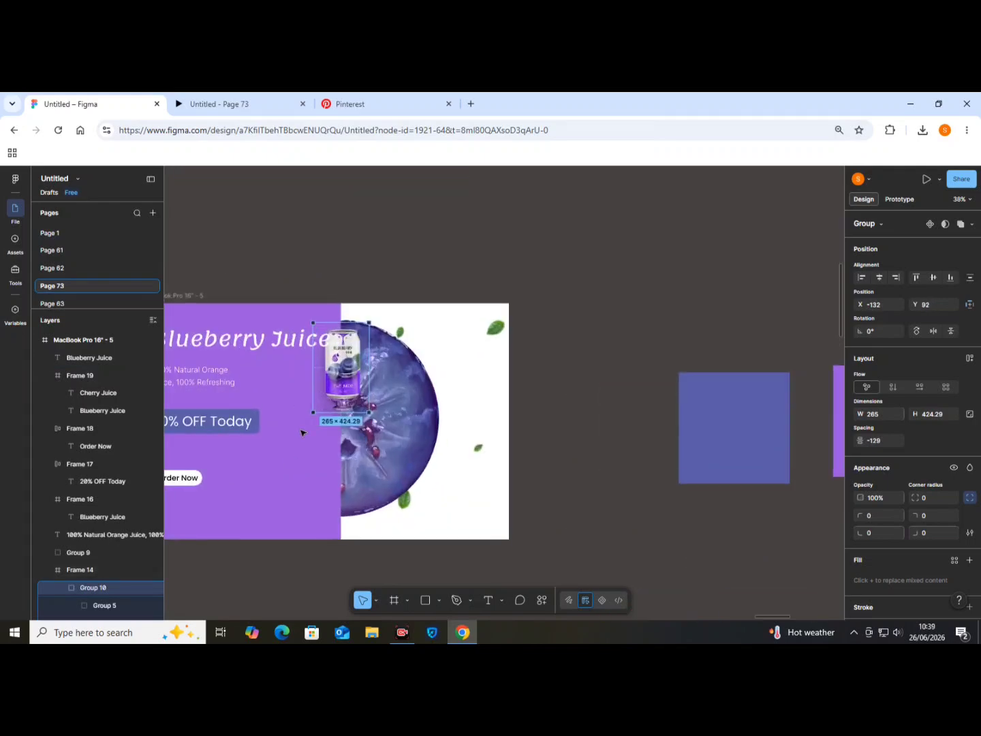
Step: Enlarge the can and splash group to about 591 × 881 and position it over the blueberry slice at X -258, Y 168
drag(301, 443, 413, 419)
scroll(408, 427, up, 1)
drag(502, 374, 495, 493)
double_click(494, 487)
click(496, 499)
click(497, 385)
click(579, 216)
drag(441, 331, 441, 353)
click(405, 250)
Step: Resize the leafy blueberry image to about 158 × 134 and place it on the purple frame's white area beside the slice
scroll(405, 250, down, 3)
scroll(407, 251, down, 3)
drag(724, 289, 517, 288)
scroll(498, 279, up, 6)
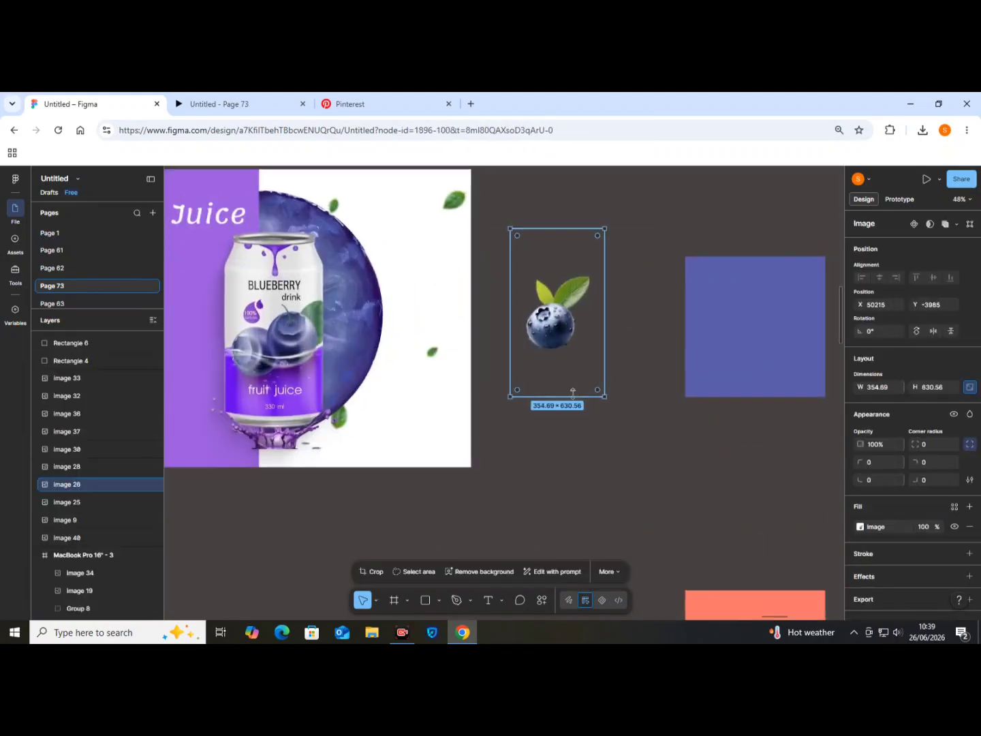
drag(573, 396, 572, 352)
drag(572, 229, 431, 331)
drag(477, 365, 434, 315)
Step: Add a smaller copy of the leafy blueberry, about 115 × 98 and rotated about -130°, below the first one
drag(408, 303, 400, 441)
drag(400, 435, 401, 420)
click(487, 407)
Step: Place the blueberry pair image in the upper white area of the purple frame, sized about 102 × 58 and rotated about -75°
scroll(490, 407, down, 5)
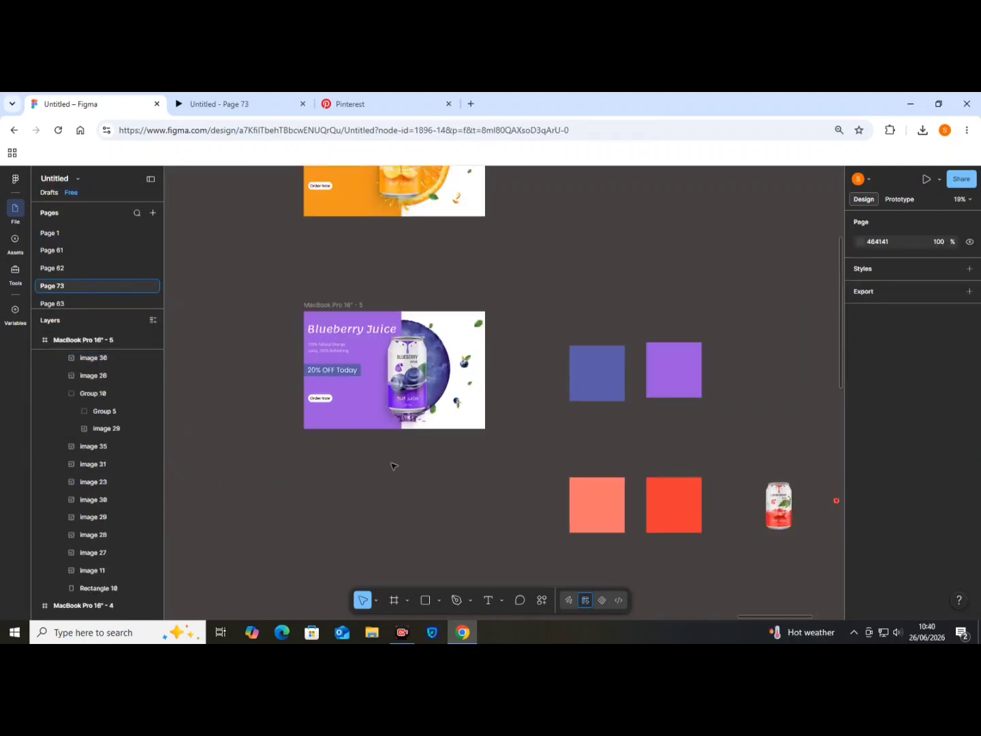
scroll(392, 464, down, 1)
click(326, 250)
scroll(296, 309, down, 2)
click(660, 310)
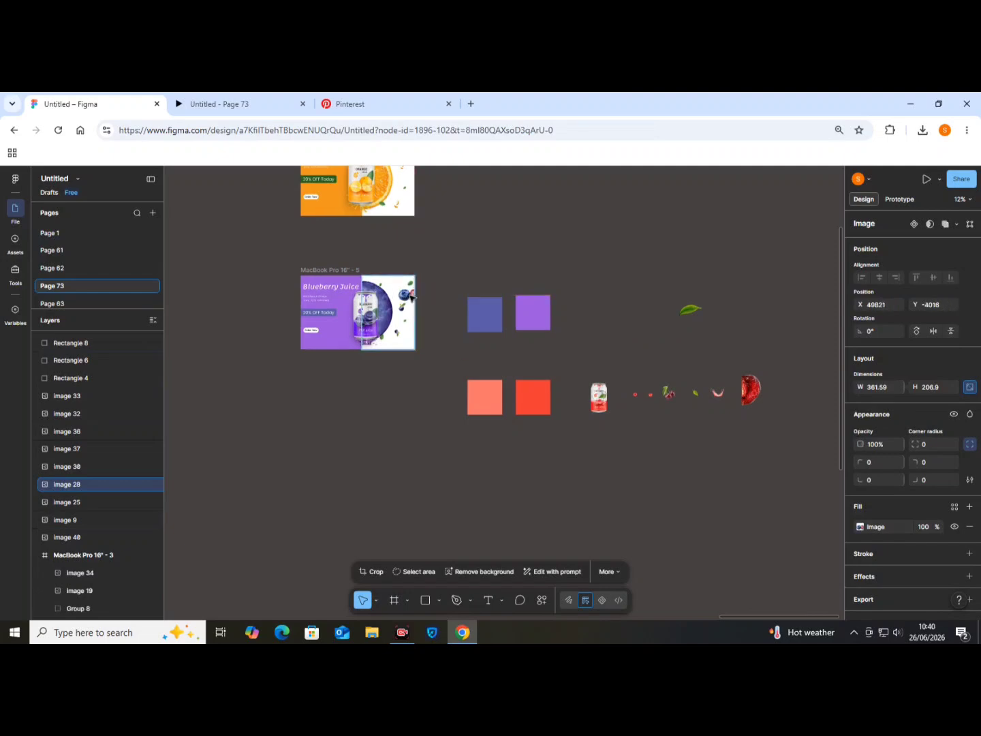
scroll(409, 291, up, 7)
drag(411, 298, 381, 308)
drag(438, 348, 351, 299)
mouse_move(335, 286)
mouse_down()
mouse_move(329, 256)
mouse_move(343, 279)
mouse_up()
click(481, 348)
Step: Move the blue and purple swatches and the leftover leaf up out of the way
scroll(497, 353, down, 8)
drag(542, 340, 736, 379)
drag(721, 372, 696, 203)
click(472, 484)
Step: Duplicate the Blueberry Juice frame directly below the original and adjust the spacing between the two frames
scroll(472, 483, up, 2)
drag(399, 275, 399, 398)
drag(387, 272, 387, 236)
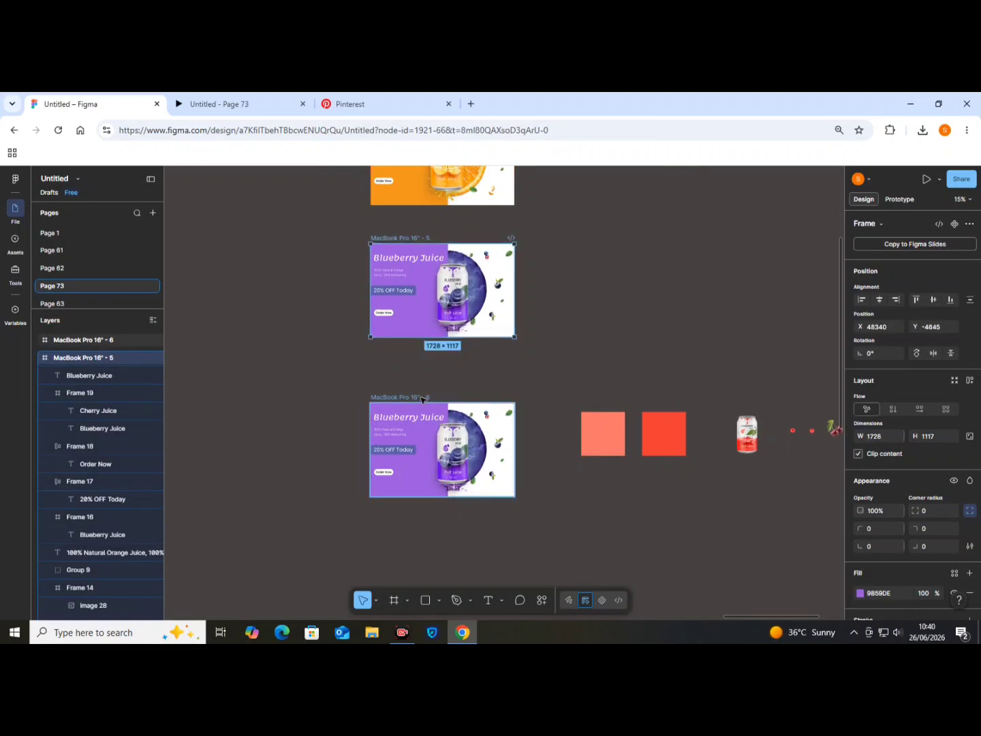
drag(422, 401, 422, 379)
Step: Set the duplicated frame's fill to the colour sampled from the red swatch
scroll(760, 488, up, 2)
scroll(889, 534, down, 3)
click(860, 438)
key(i)
click(653, 430)
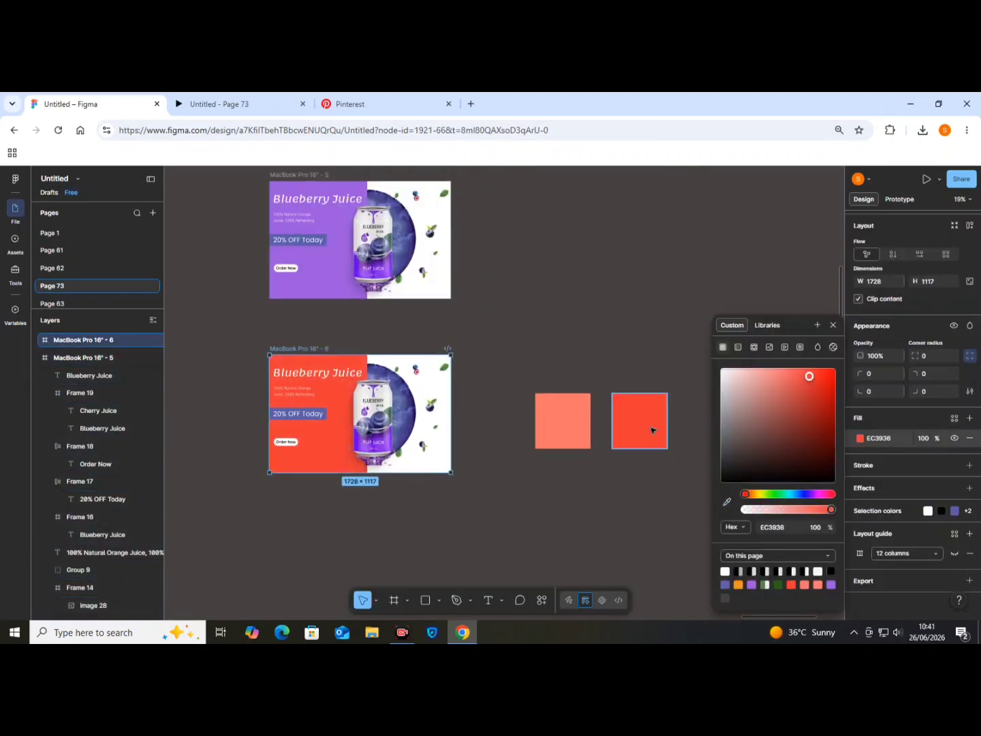
Step: Recolour the "20% OFF Today" badge in the red frame with the colour sampled from the salmon swatch
click(277, 415)
click(860, 512)
key(i)
click(572, 419)
Step: Change the red frame's heading to "Cherry Juice"
click(486, 347)
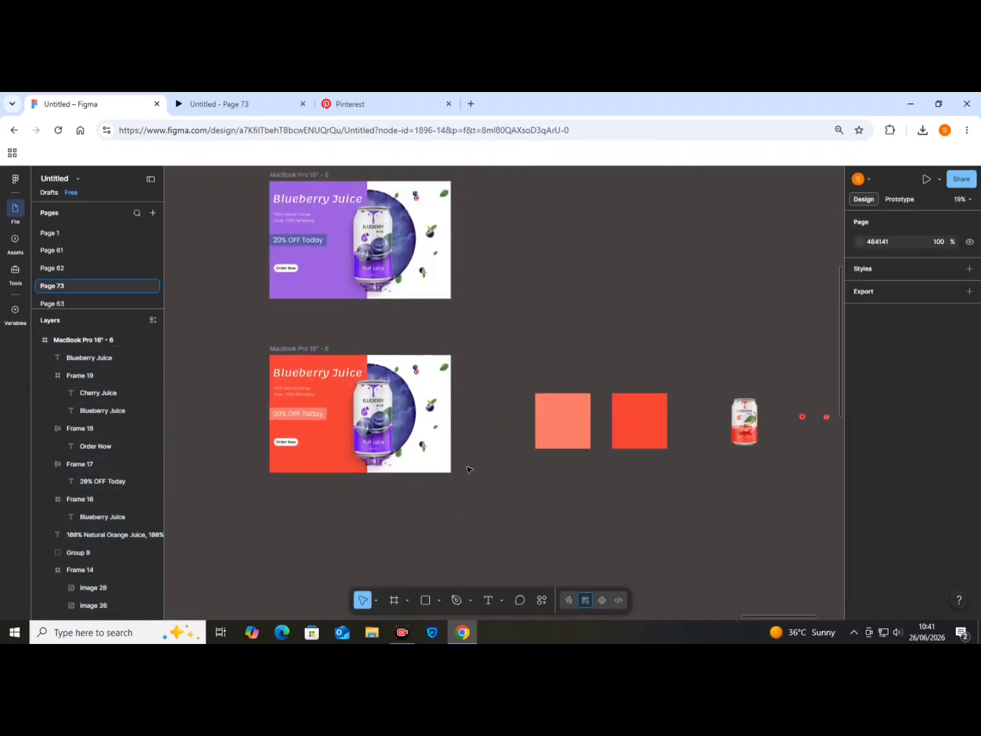
click(297, 371)
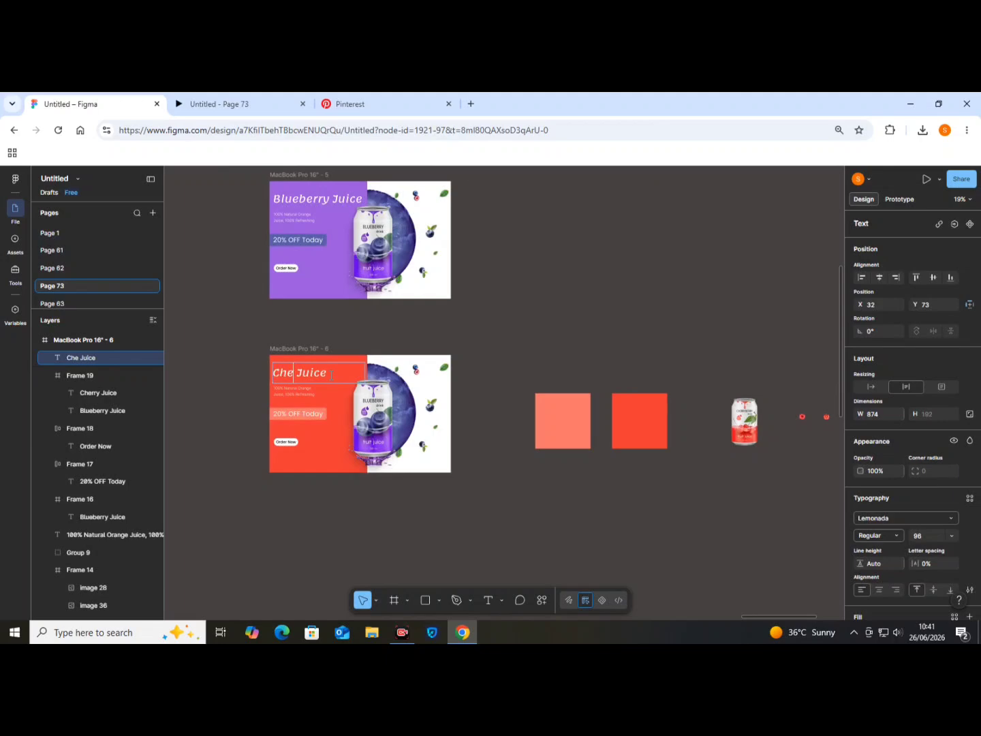
click(204, 447)
Step: Move the blueberry can and splash group down out of the red frame's visible area to X -271, Y 1068
scroll(418, 400, up, 3)
drag(363, 575, 459, 498)
click(389, 388)
double_click(410, 365)
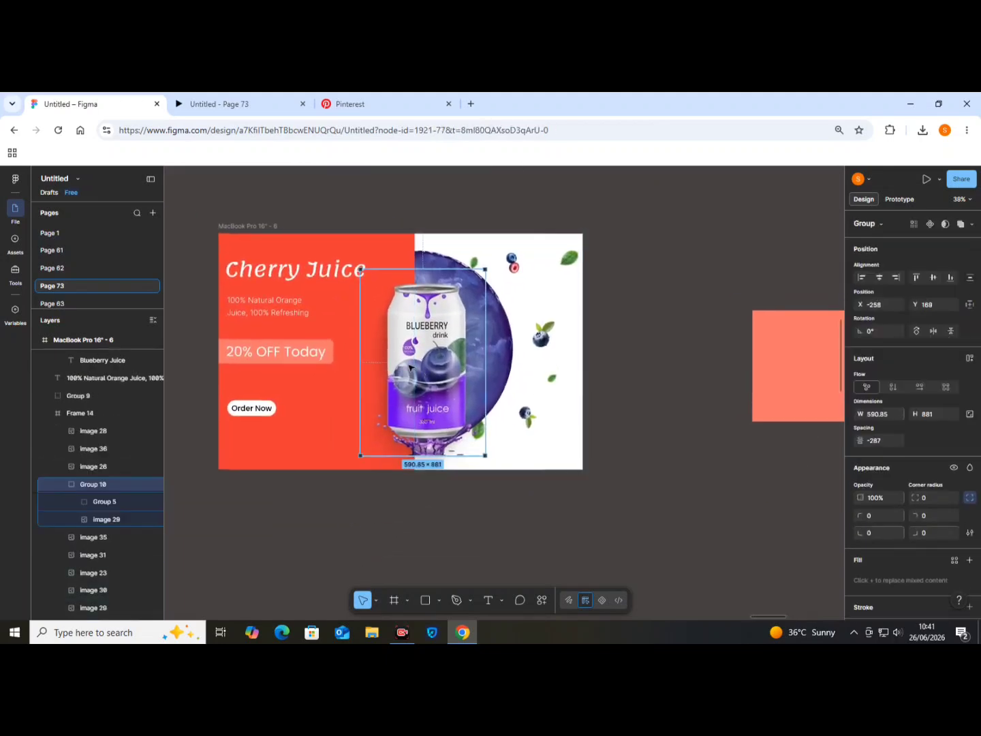
drag(402, 366, 419, 451)
drag(438, 400, 441, 423)
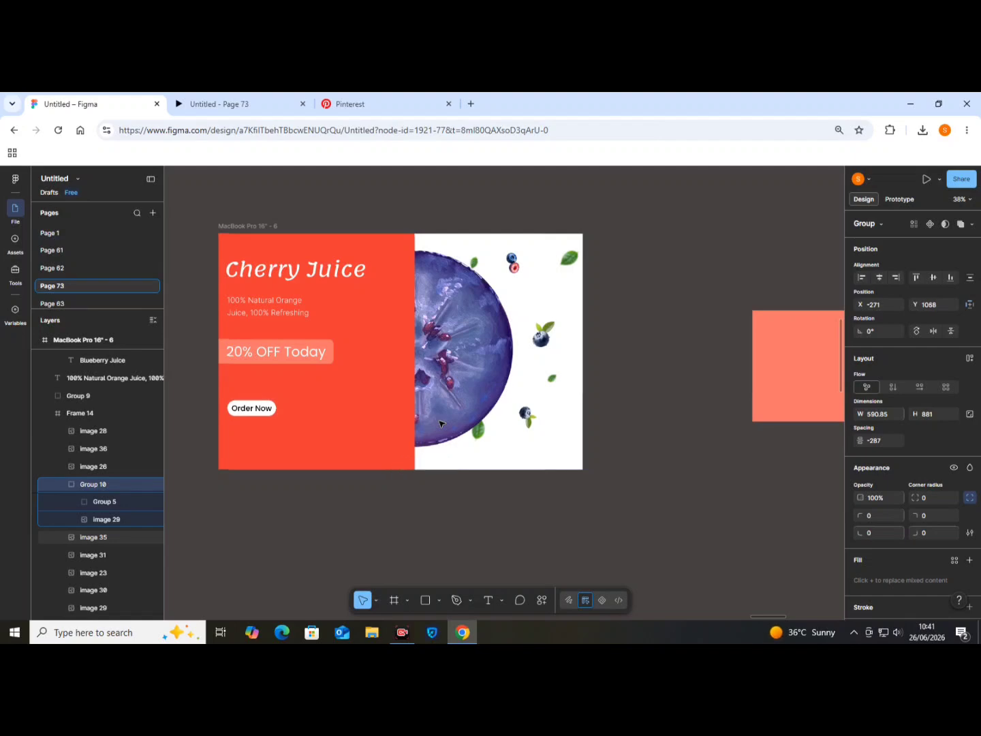
Step: Move the blueberry slice to X 845, Y 274 and push the large leafy blueberry out past the red frame's right edge
drag(457, 361, 531, 359)
drag(591, 445, 558, 361)
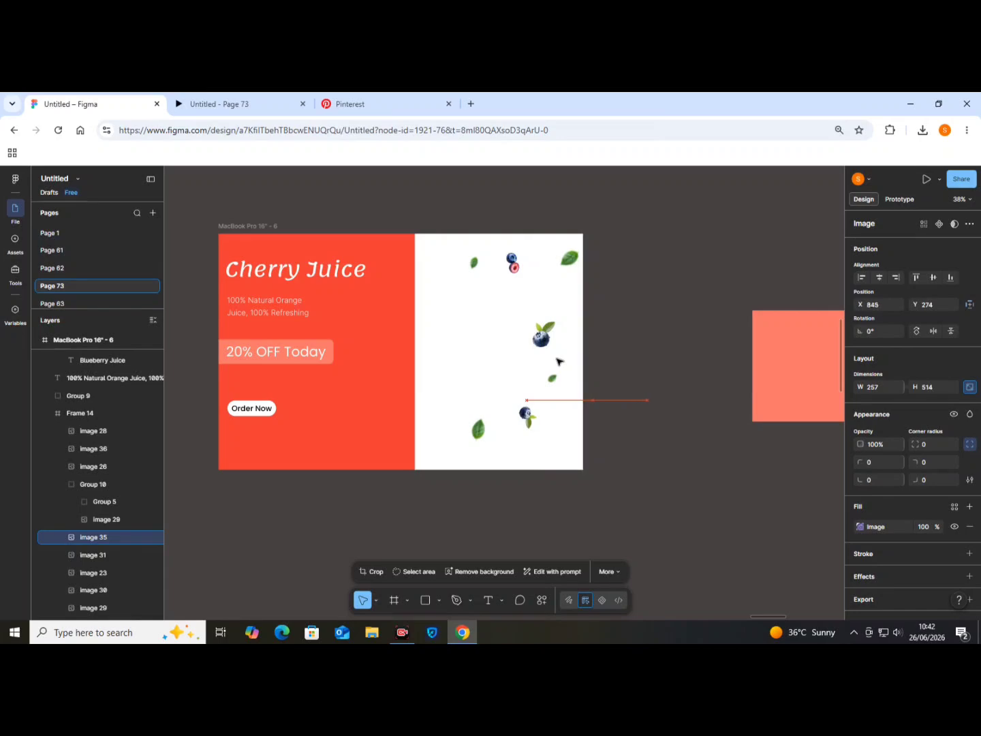
click(545, 342)
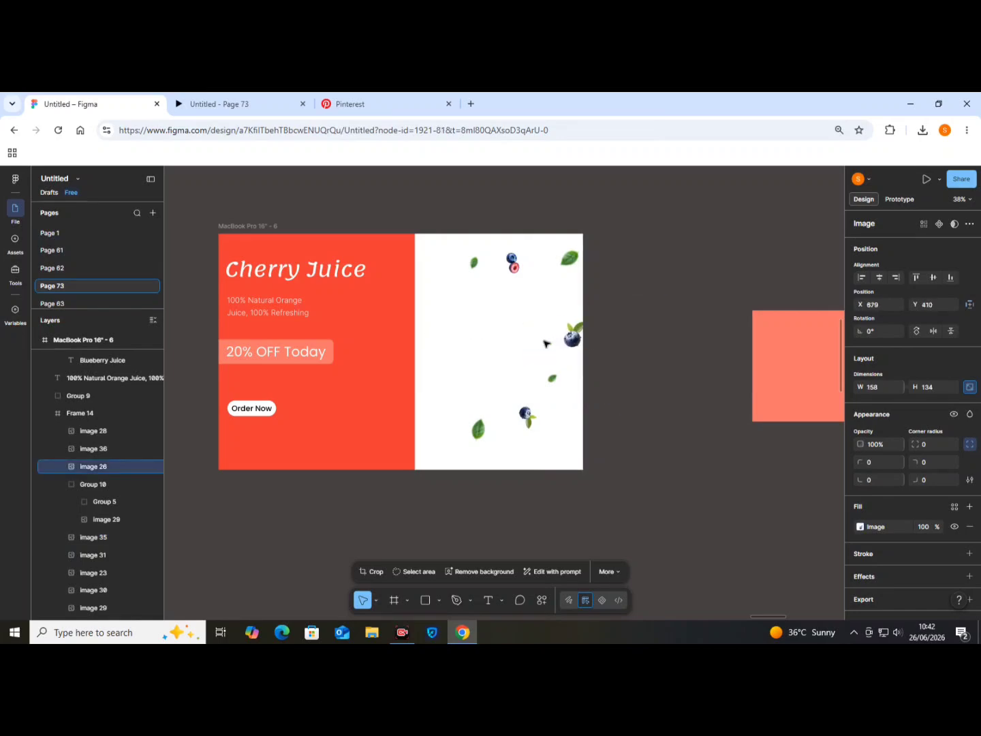
Step: Move the blueberry pair up beyond the red frame's top edge
click(512, 265)
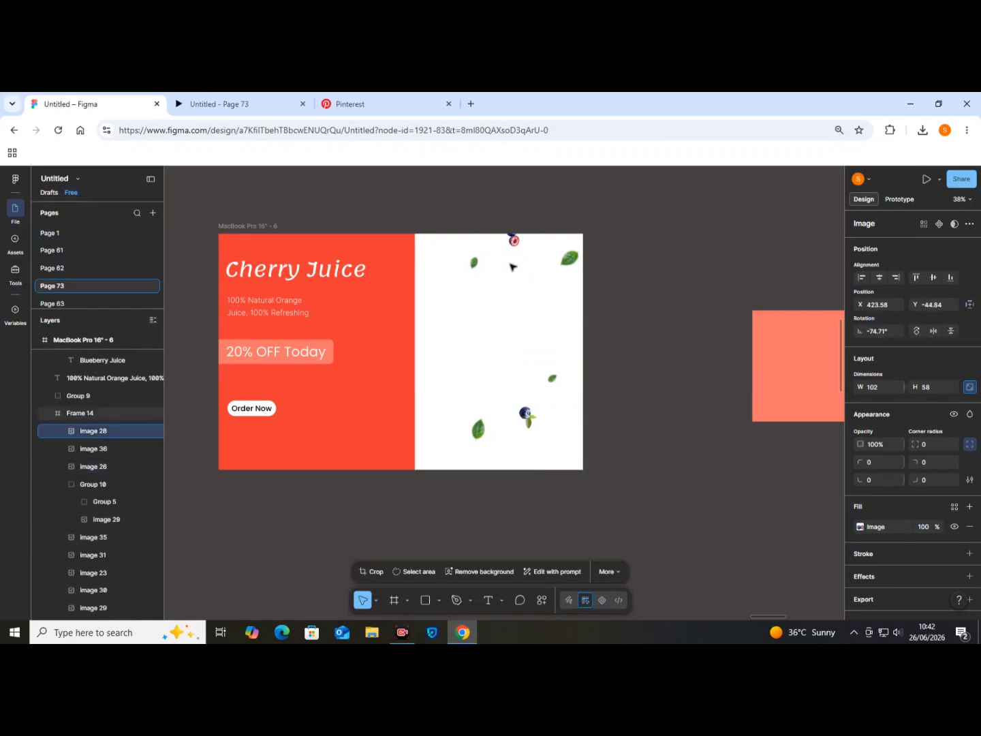
key(shift+Up)
key(shift+Up)
key(shift+Up)
key(shift+Up)
key(shift+Up)
key(shift+Up)
key(shift+Up)
Step: Shift the small leafy blueberry slightly right and down past the red frame's bottom edge
click(526, 417)
key(shift+Right)
key(shift+Right)
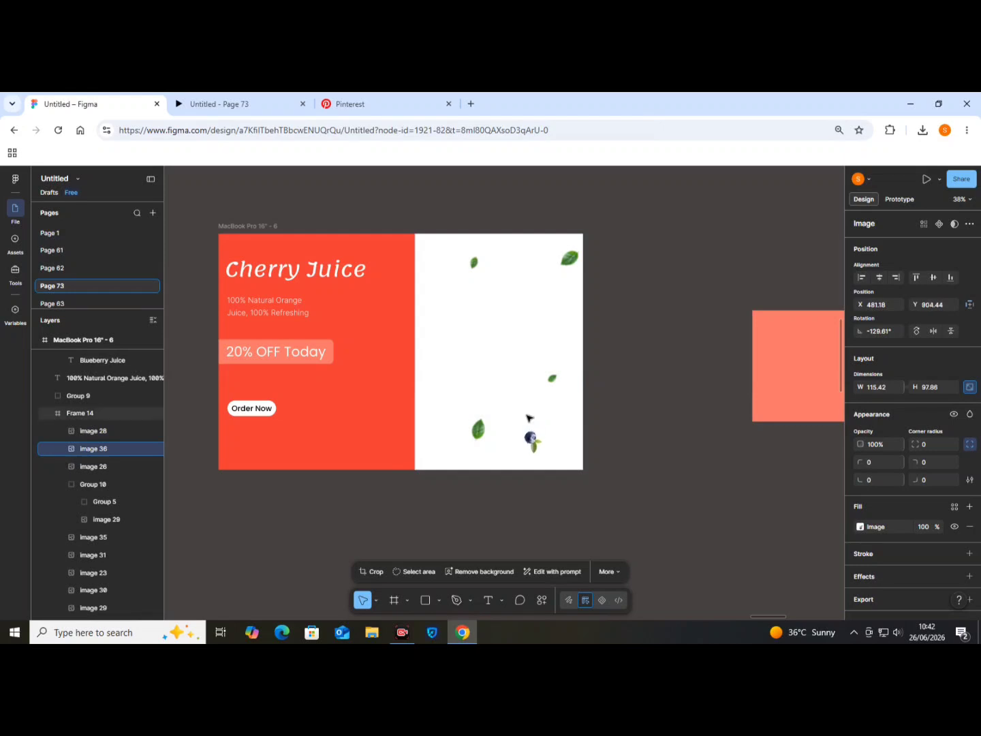
key(shift+Down)
key(shift+Down)
key(shift+Down)
key(shift+Down)
key(shift+Down)
key(shift+Down)
key(shift+Down)
Step: Rotate the large lower leaf in the red frame to about 112° and turn the small leaf near the right edge
click(481, 430)
drag(501, 433, 466, 457)
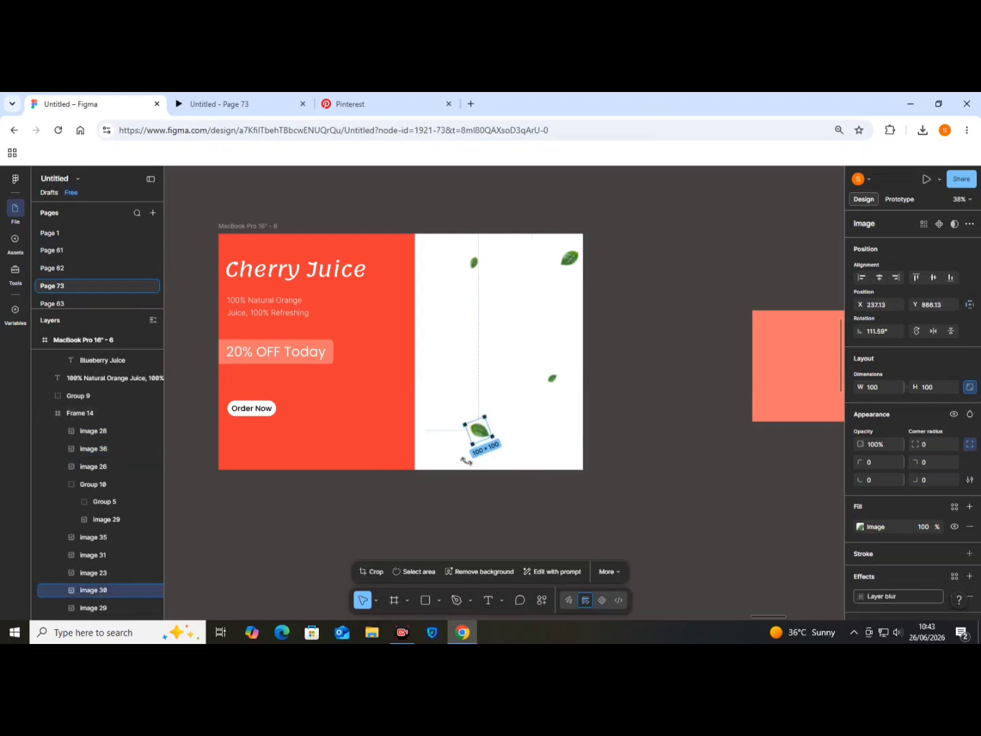
click(551, 379)
drag(566, 387, 550, 395)
Step: Set the upper-right leaf at X 713, Y 37 rotated about 167°, and rotate the small upper leaf to about -36°
click(569, 258)
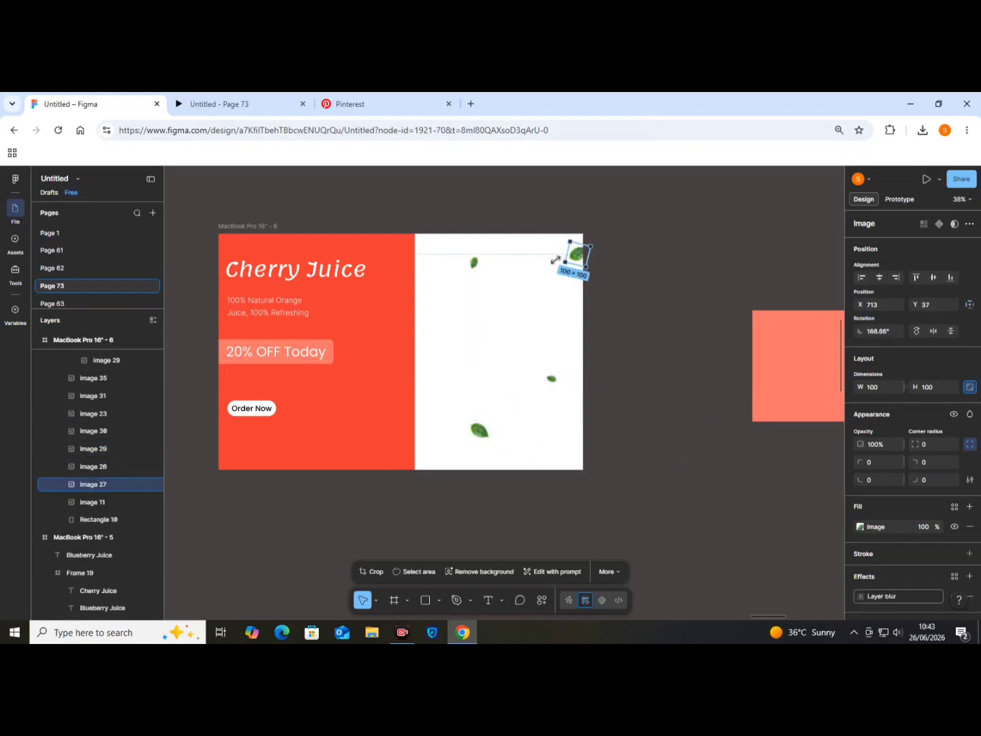
click(475, 263)
click(485, 267)
click(477, 265)
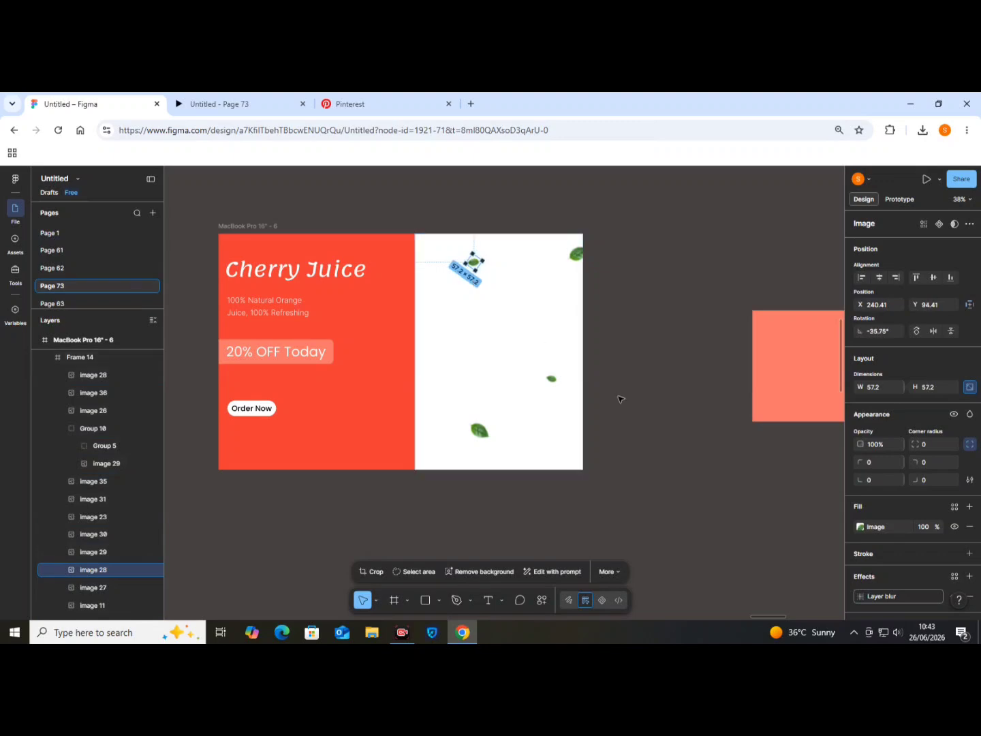
Step: Move the cherry can image closer to the frames, above the salmon swatch
click(621, 399)
scroll(438, 418, down, 3)
drag(762, 388, 598, 308)
Step: Place the cherry slice in the red frame's white half at X 0, Y 94, sized about 597 × 899
scroll(803, 407, right, 2)
scroll(670, 468, down, 2)
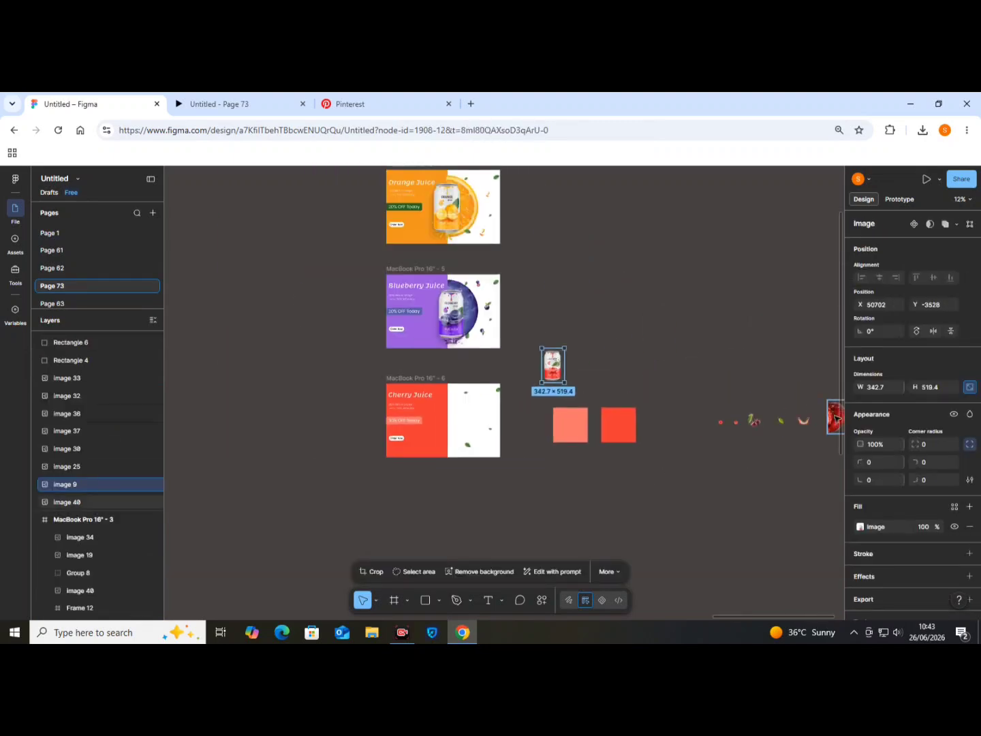
drag(837, 419, 568, 402)
scroll(397, 429, up, 3)
drag(827, 357, 545, 402)
drag(584, 445, 584, 411)
drag(616, 467, 626, 480)
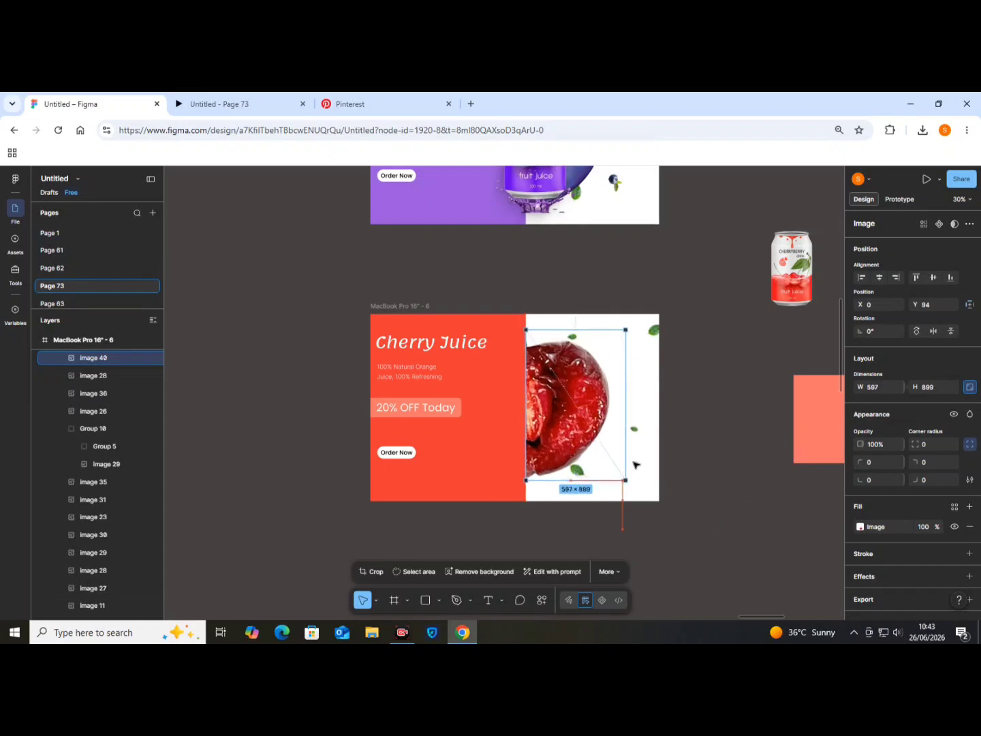
Step: Move the cherry splash onto the can's base, enlarge it, and bring the can in front of it
click(791, 267)
scroll(811, 354, down, 6)
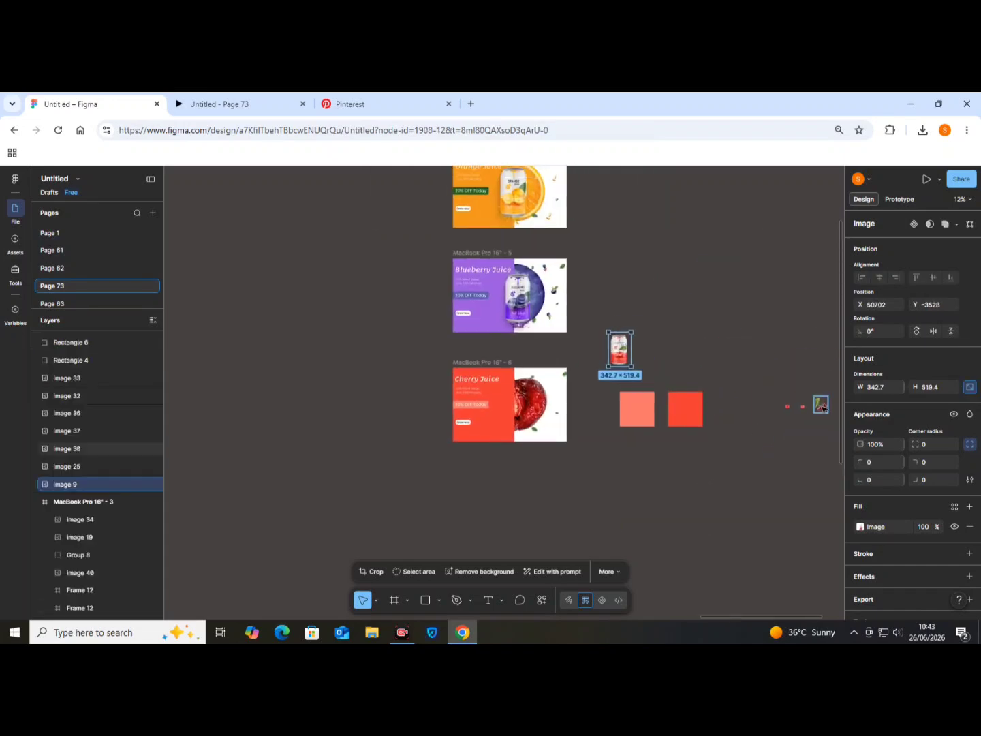
scroll(823, 415, up, 2)
drag(791, 415, 476, 358)
scroll(463, 350, up, 6)
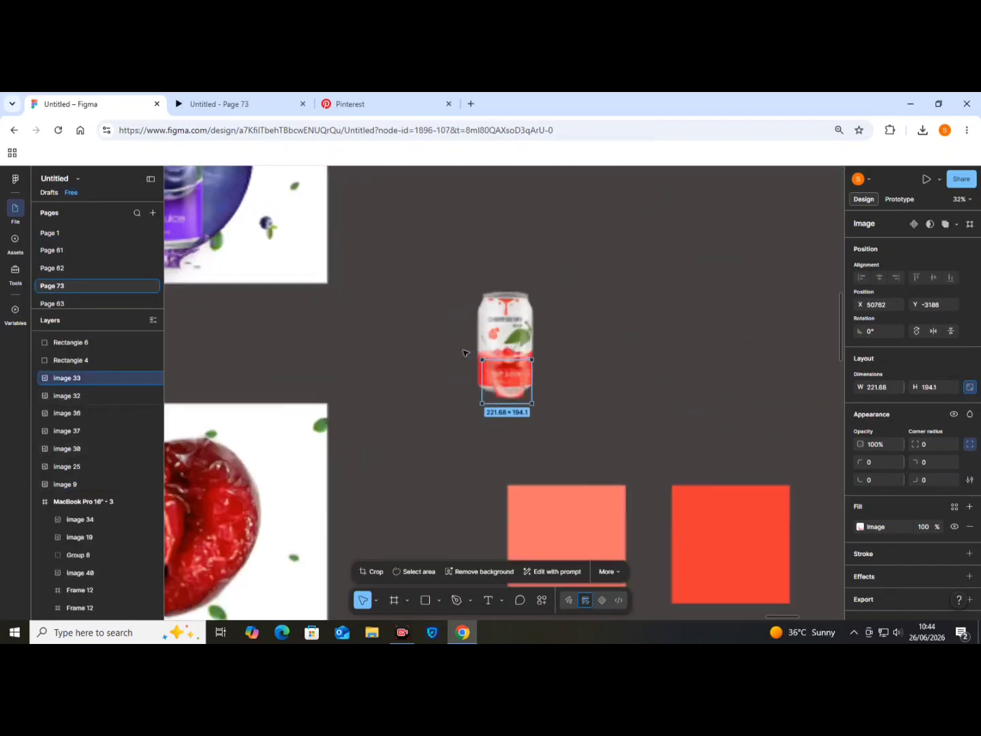
drag(554, 414, 525, 395)
right_click(520, 339)
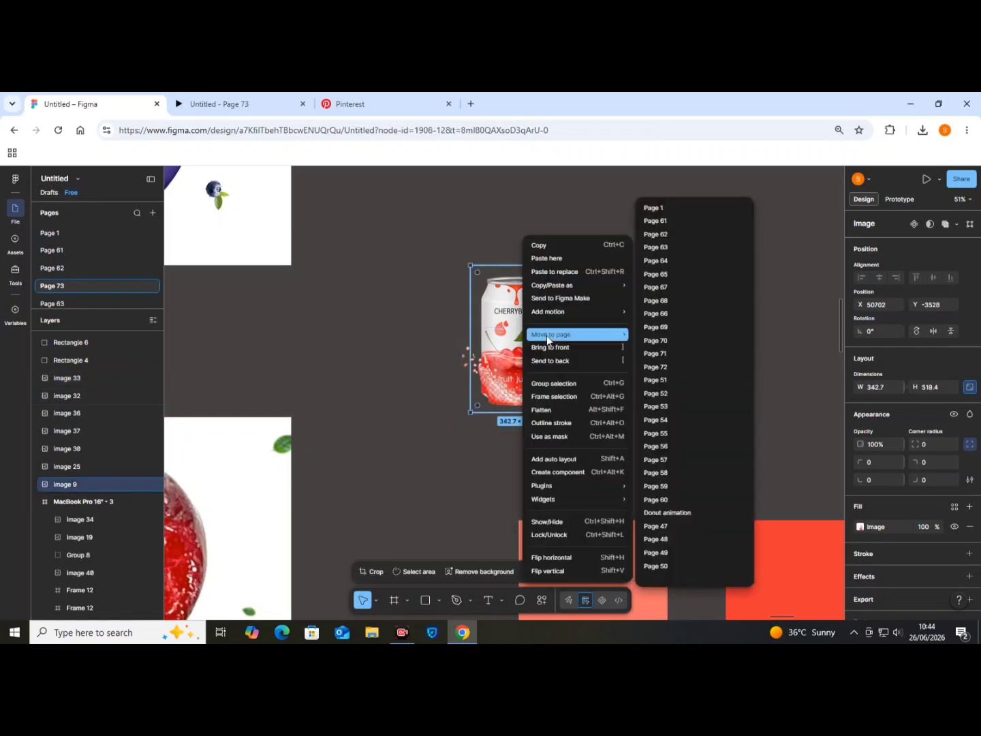
click(559, 347)
right_click(533, 354)
click(565, 392)
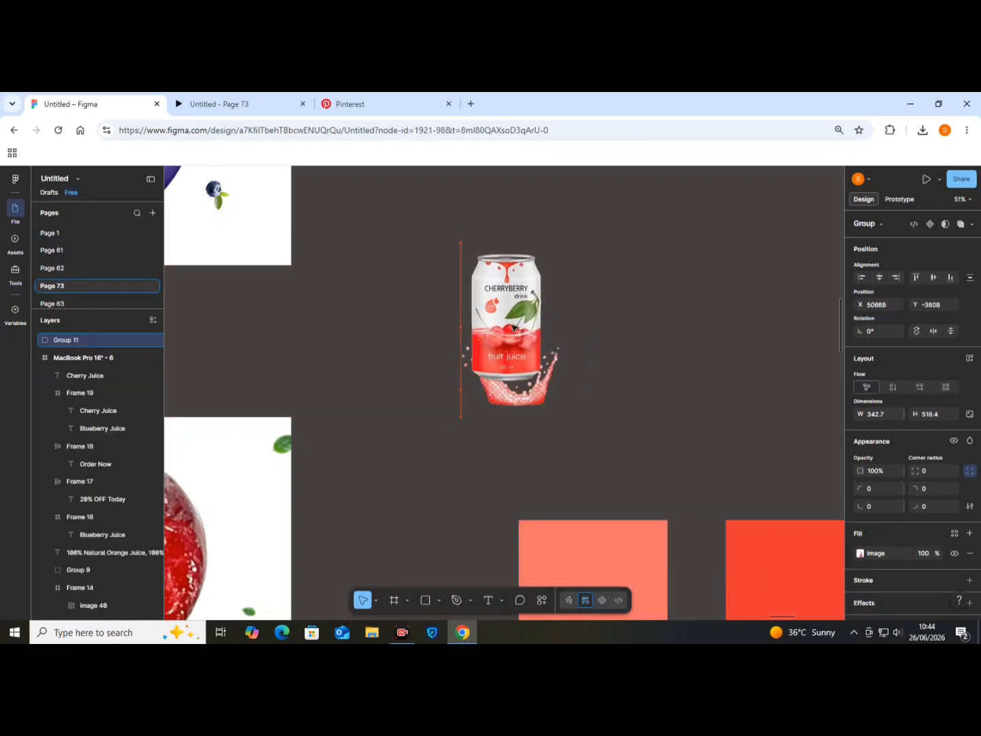
right_click(517, 382)
click(537, 403)
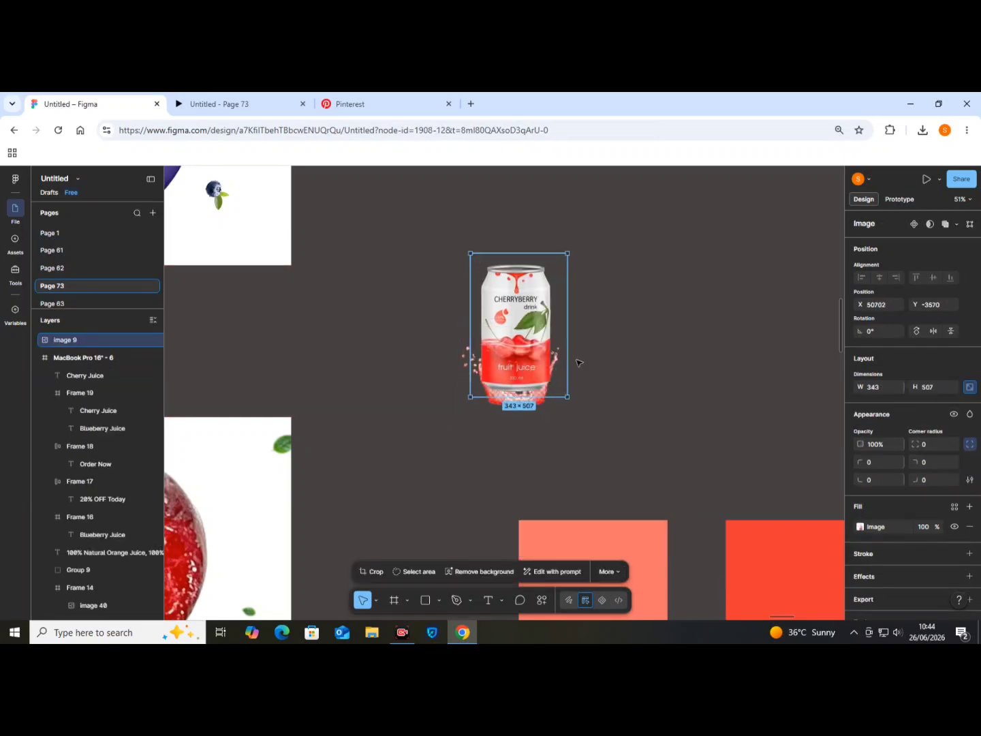
Step: Resize the cherry can to about 281 × 465 over the splash and group the two images
shift+click(468, 356)
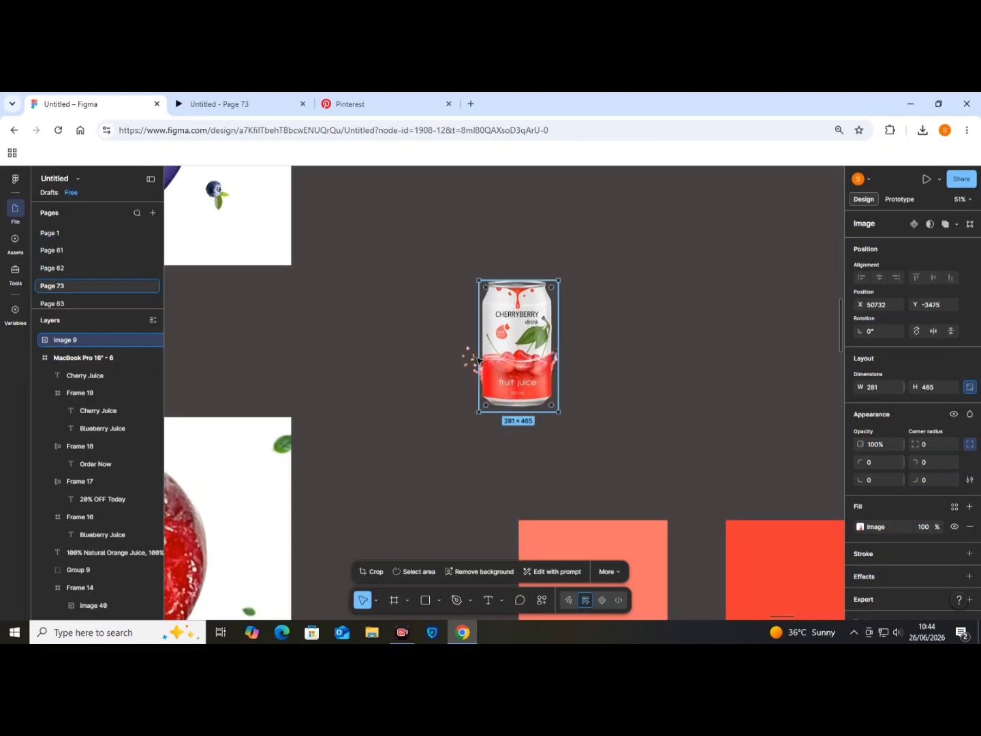
right_click(469, 361)
click(507, 353)
click(543, 598)
click(445, 419)
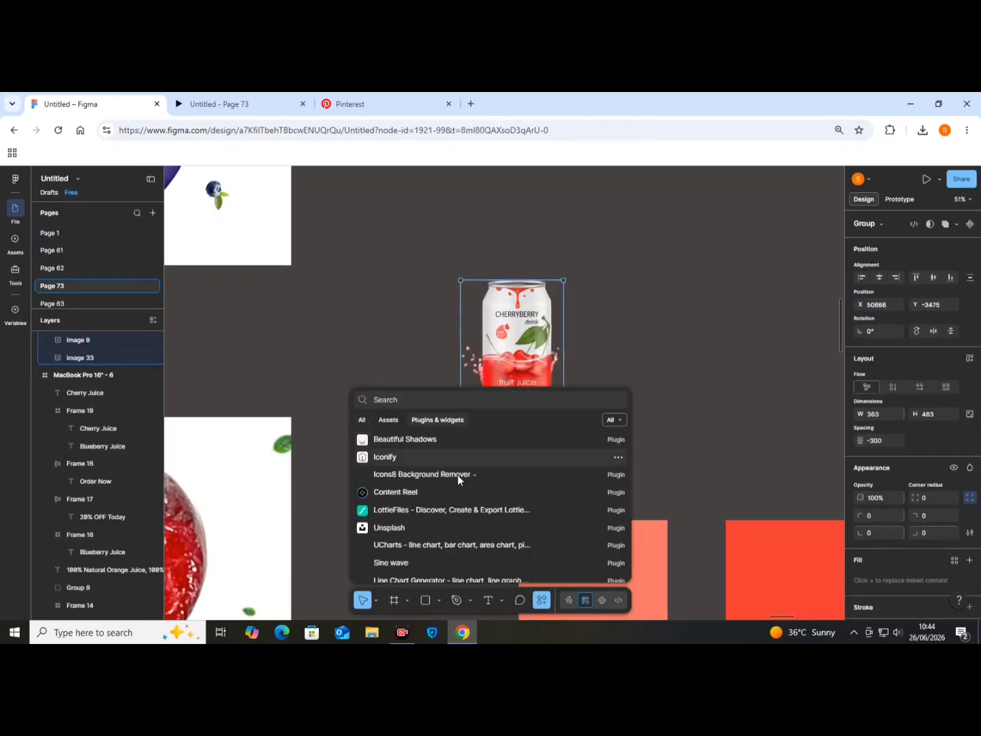
key(Escape)
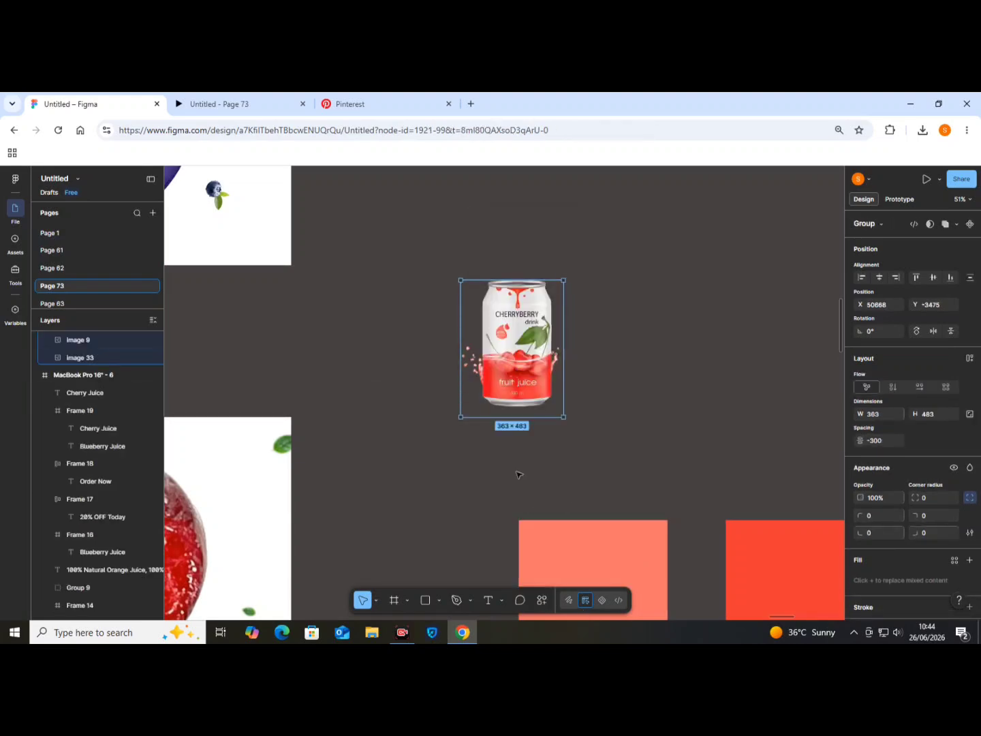
Step: Apply a shadow to the cherry can group with the Beautiful Shadows plugin, with the light shifted to the upper right
click(542, 604)
click(410, 456)
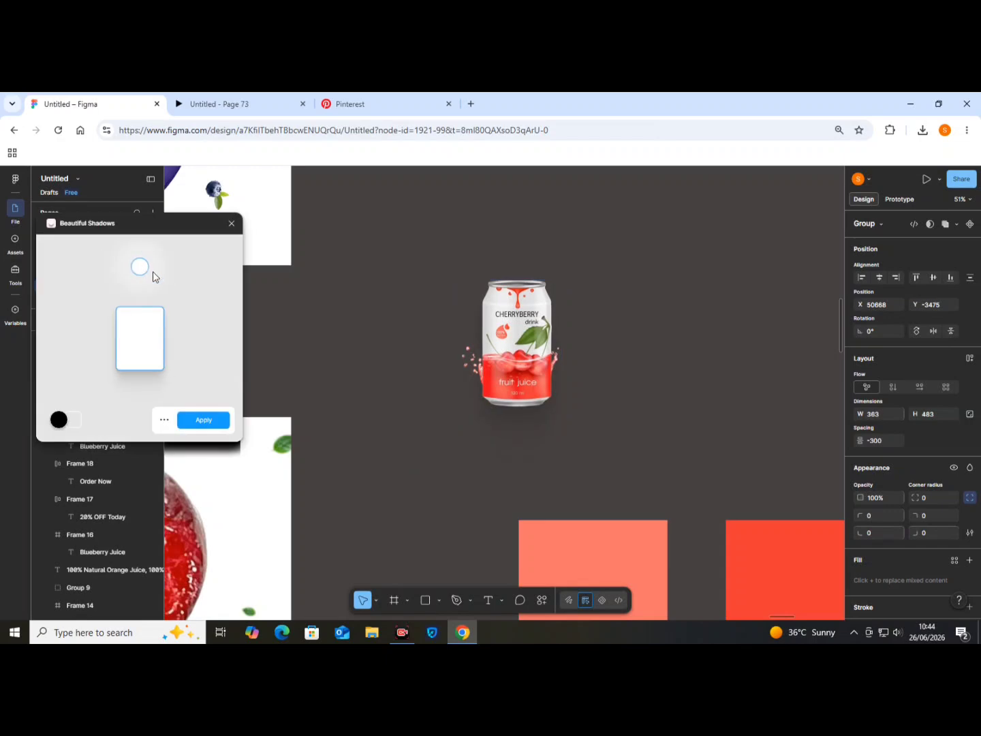
drag(151, 274, 182, 298)
click(203, 418)
Step: Move the cherry can group into the red frame, enlarge it to about 711 × 946 and position it over the colour split
scroll(439, 459, down, 3)
scroll(207, 487, up, 1)
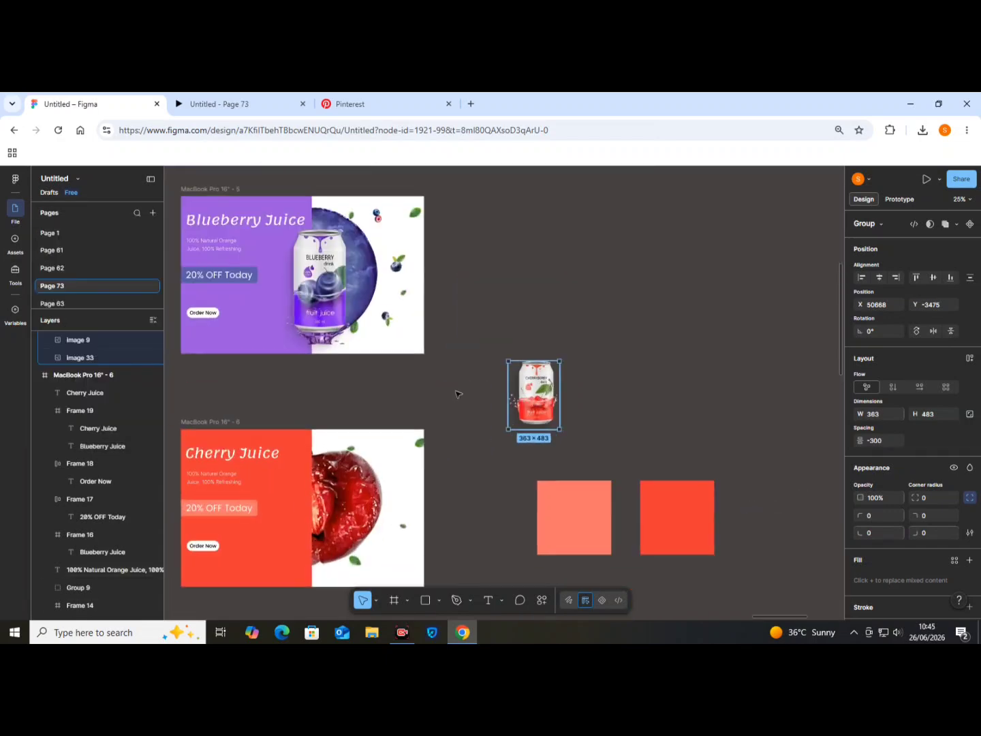
drag(538, 402, 313, 446)
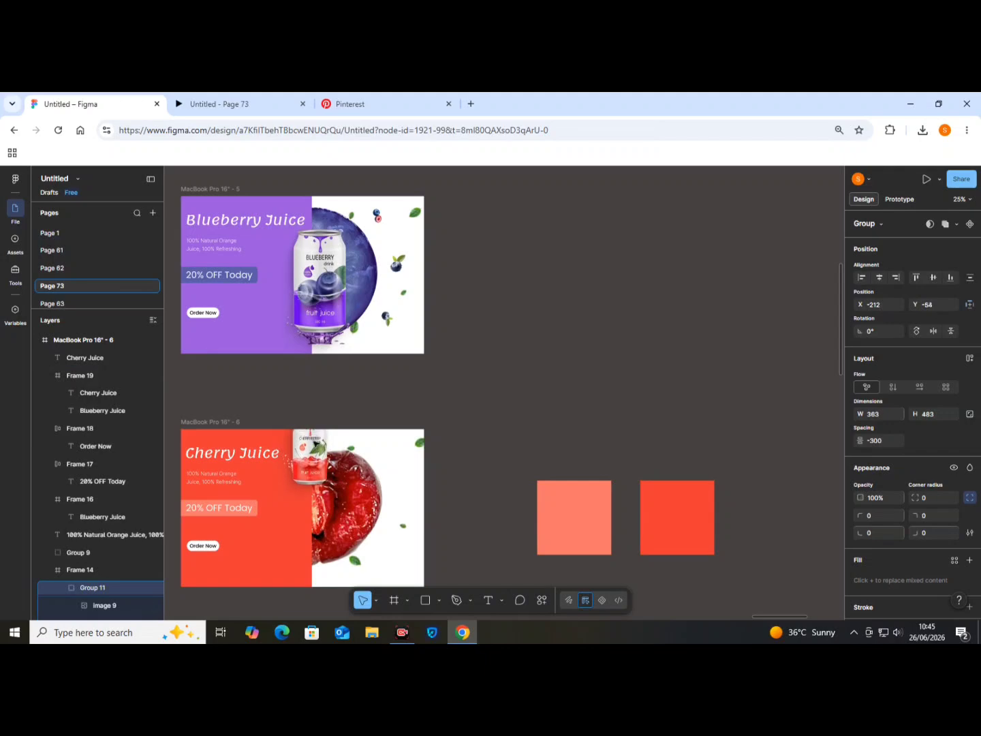
mouse_move(318, 470)
mouse_down()
mouse_move(372, 563)
mouse_move(320, 475)
mouse_move(314, 486)
mouse_up()
scroll(361, 531, down, 1)
drag(365, 526, 372, 536)
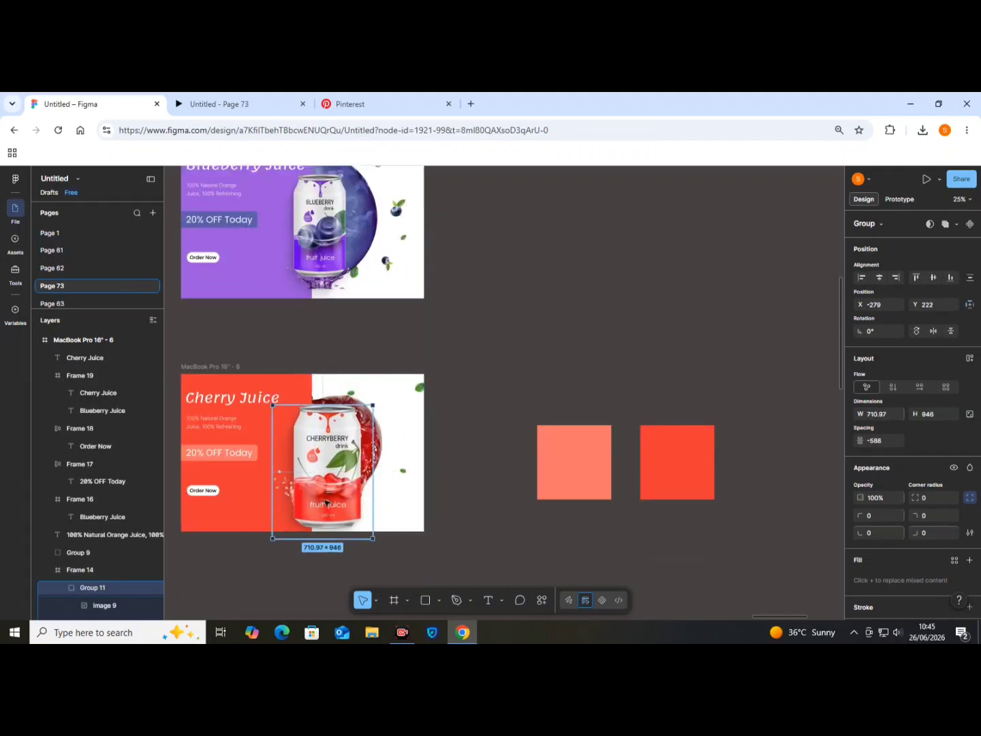
drag(327, 470, 316, 457)
Step: Resize the cherry slice behind the can to about 558 × 988 and position it at X 0, Y 37
click(370, 470)
drag(381, 511, 389, 522)
drag(368, 478, 368, 469)
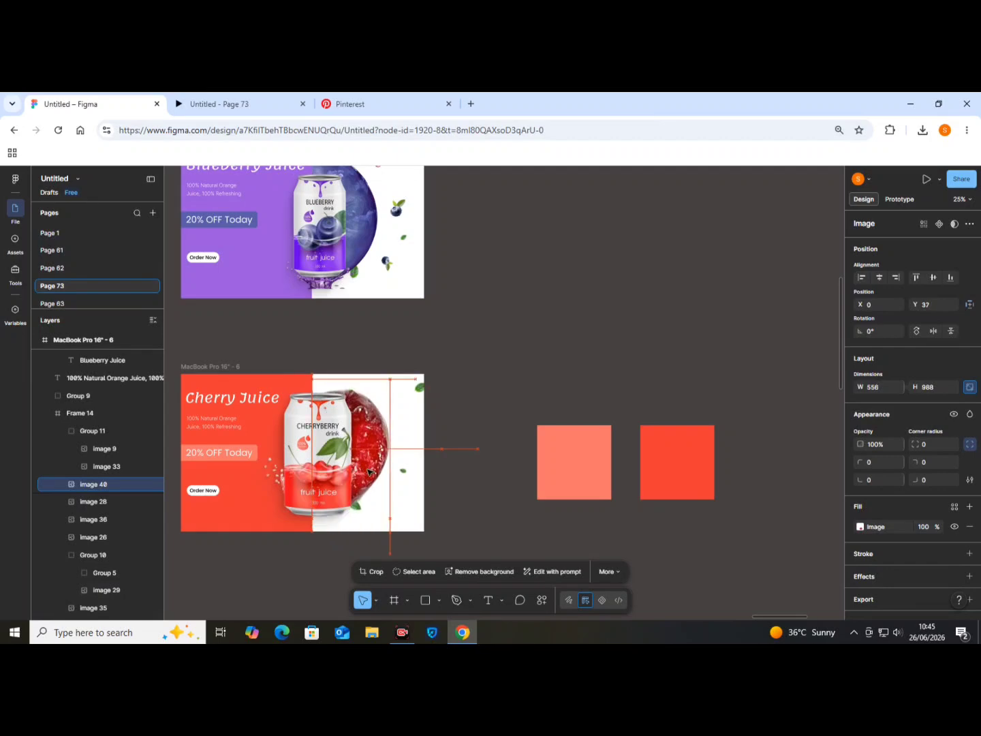
click(499, 528)
Step: Move the salmon and red swatches out of the way and bring the remaining cherry and leaf images beside the red frame
scroll(438, 500, down, 2)
drag(463, 441, 709, 331)
scroll(674, 358, down, 4)
drag(837, 493, 702, 427)
drag(770, 462, 544, 463)
scroll(327, 511, up, 2)
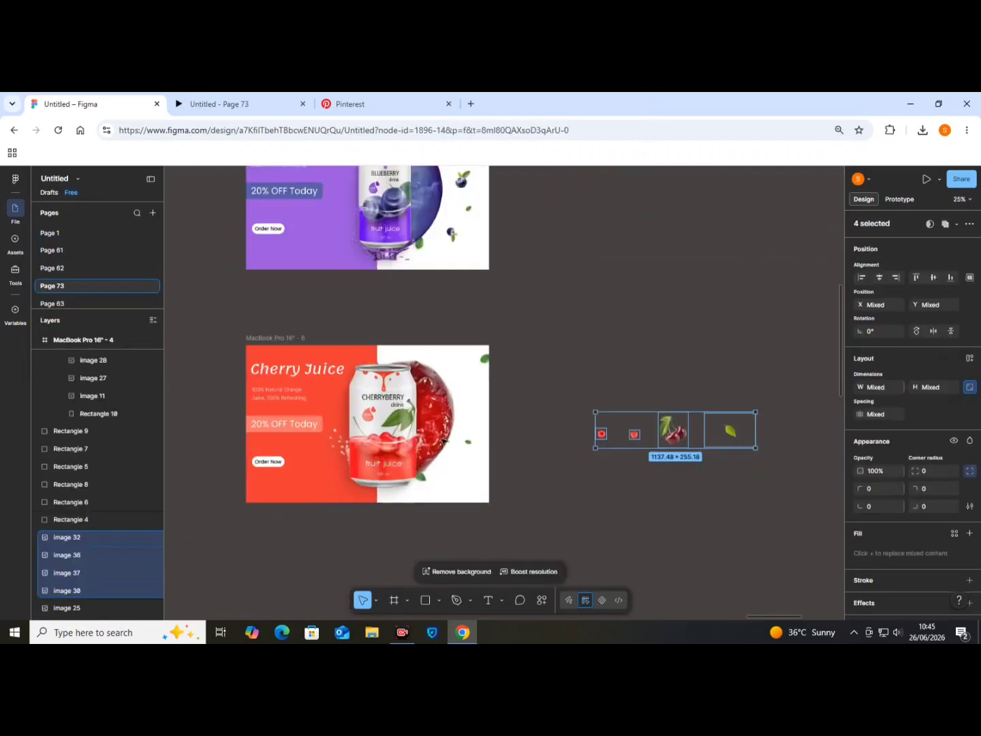
Step: Place one small cherry piece in the red frame at X 499, Y 917 and the other at X 469, Y 7
click(602, 436)
drag(602, 436, 453, 498)
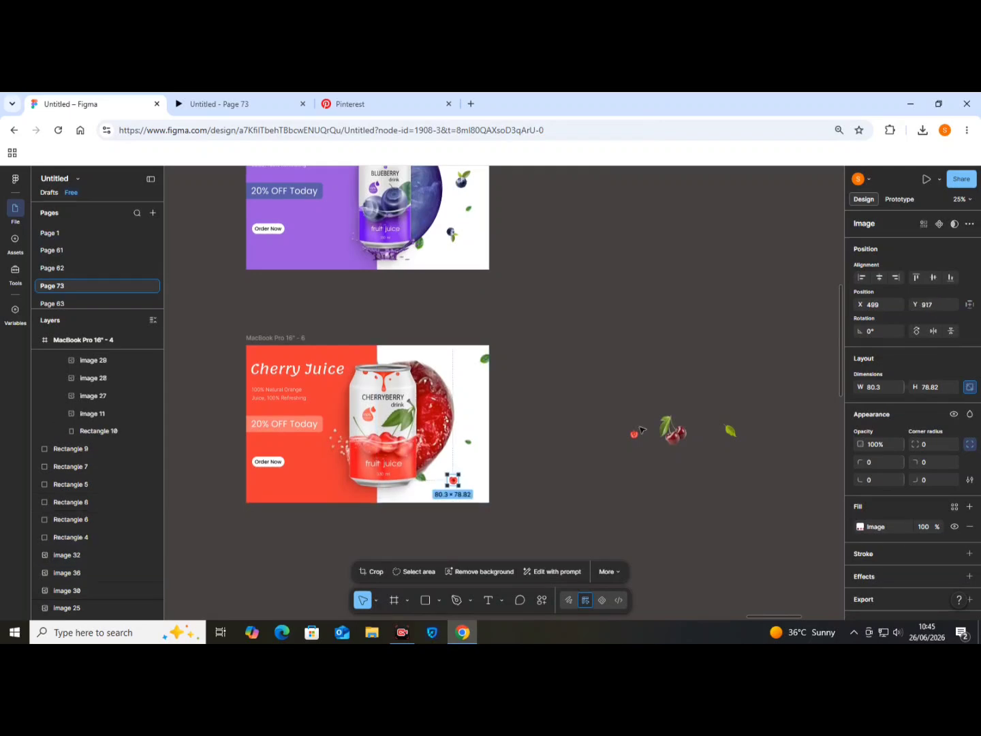
drag(634, 435, 450, 349)
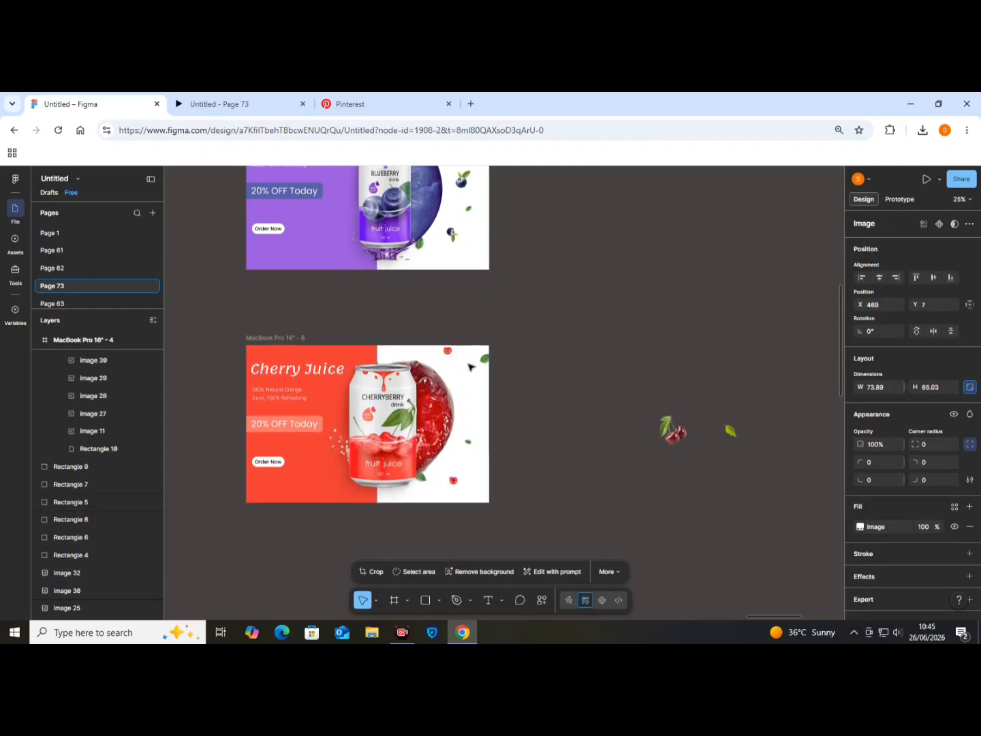
Step: Move the whole cherry pair with its leaf into the red frame's white area, beside the cherry slice
double_click(674, 432)
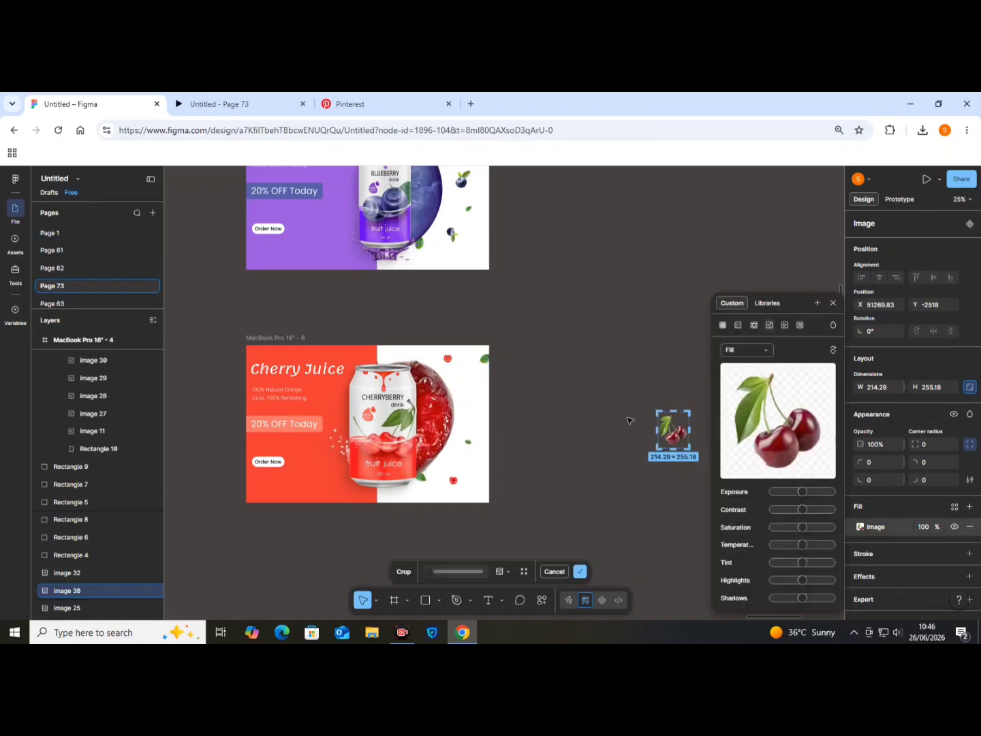
click(626, 422)
drag(671, 433, 478, 415)
Step: Crop the loose green leaf image to about 146 × 121 and place it in the lower corner of the red frame's white area
click(729, 430)
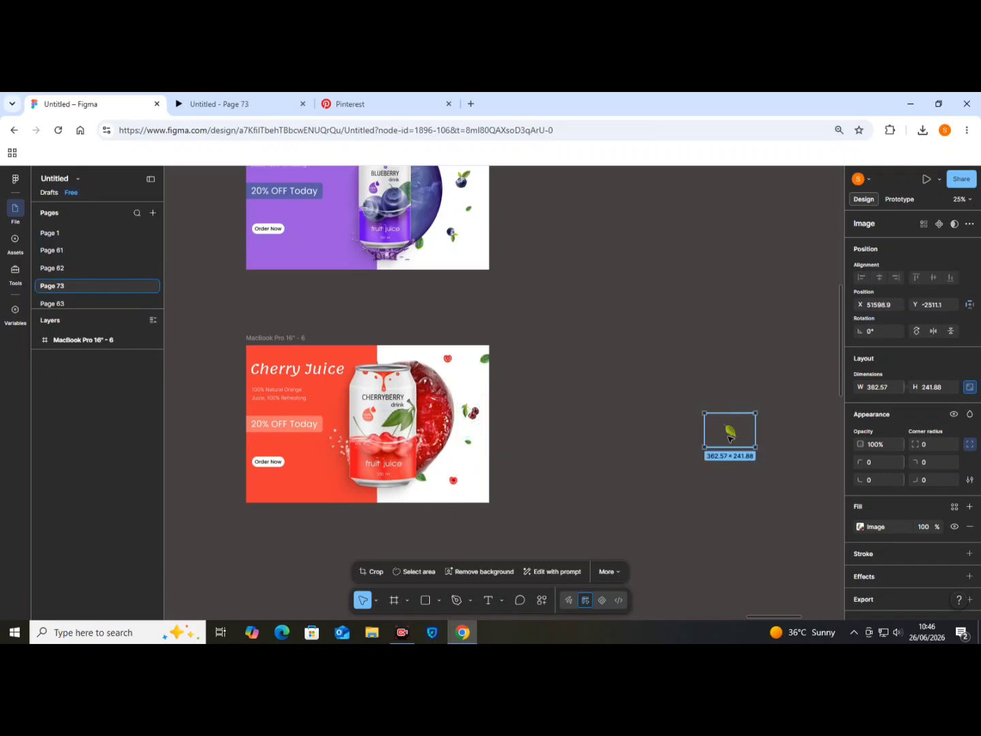
scroll(743, 436, up, 5)
drag(743, 436, 720, 438)
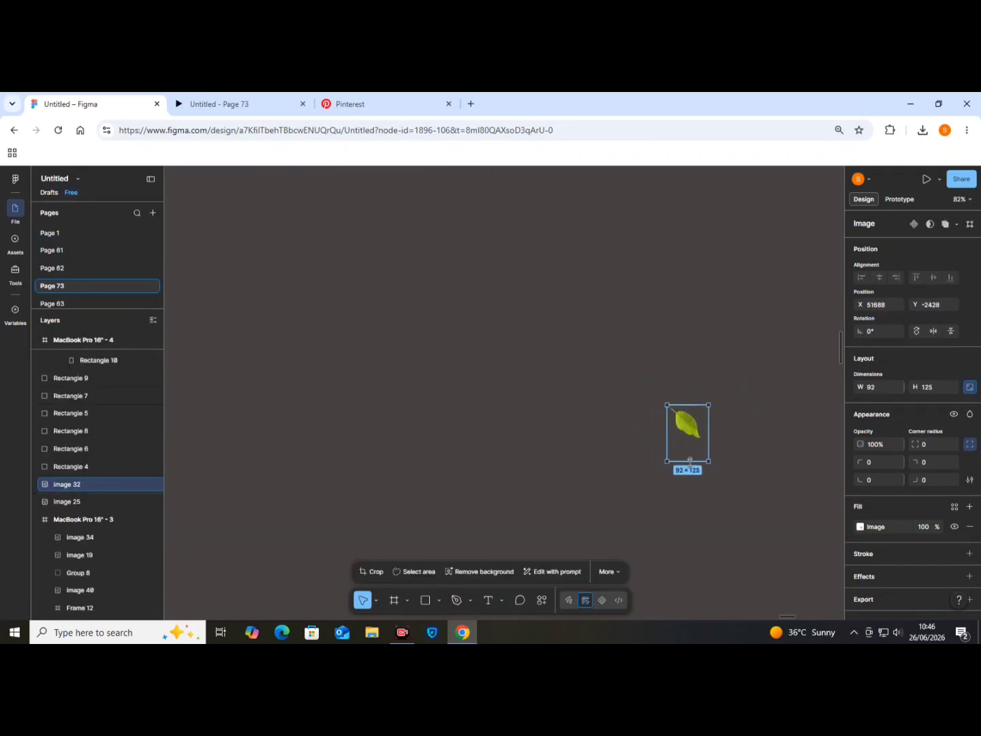
scroll(692, 440, down, 5)
drag(692, 439, 628, 454)
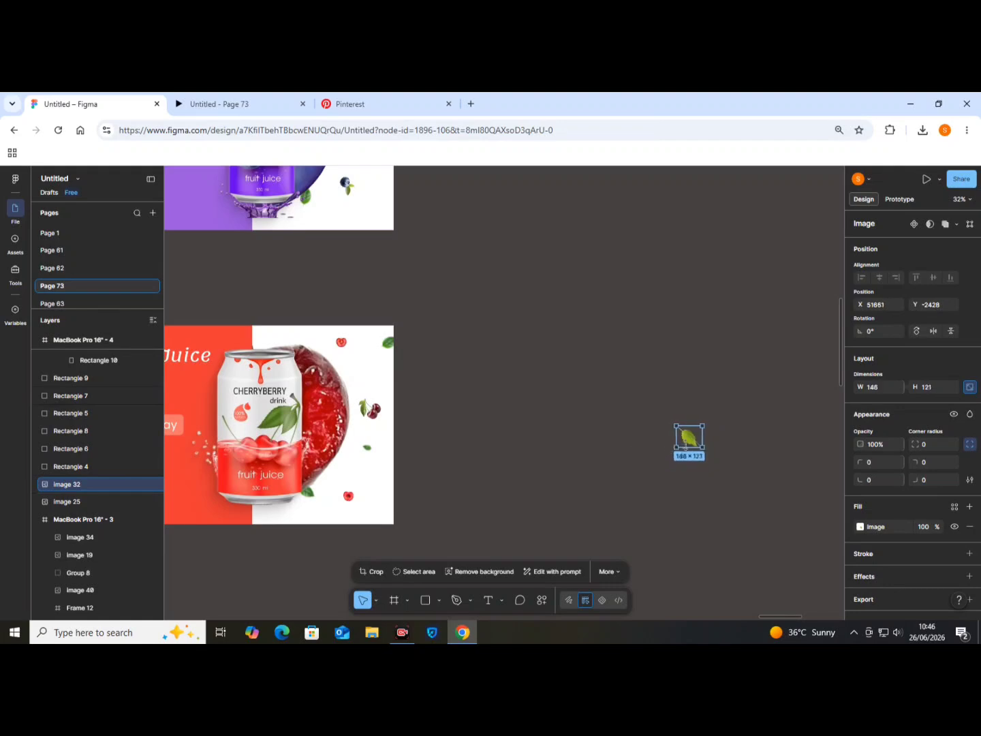
drag(386, 522, 385, 501)
click(470, 482)
Step: Create a prototype connection from the Orange Juice frame to the Blueberry Juice frame
scroll(469, 479, down, 3)
scroll(303, 464, up, 4)
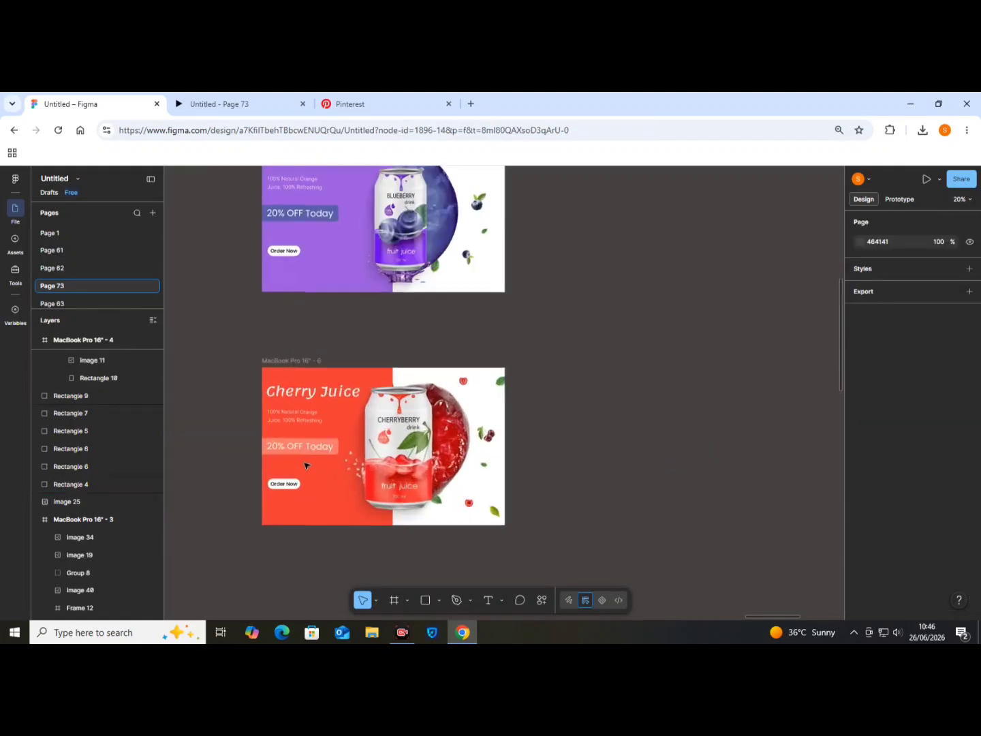
scroll(335, 455, up, 10)
scroll(334, 456, down, 2)
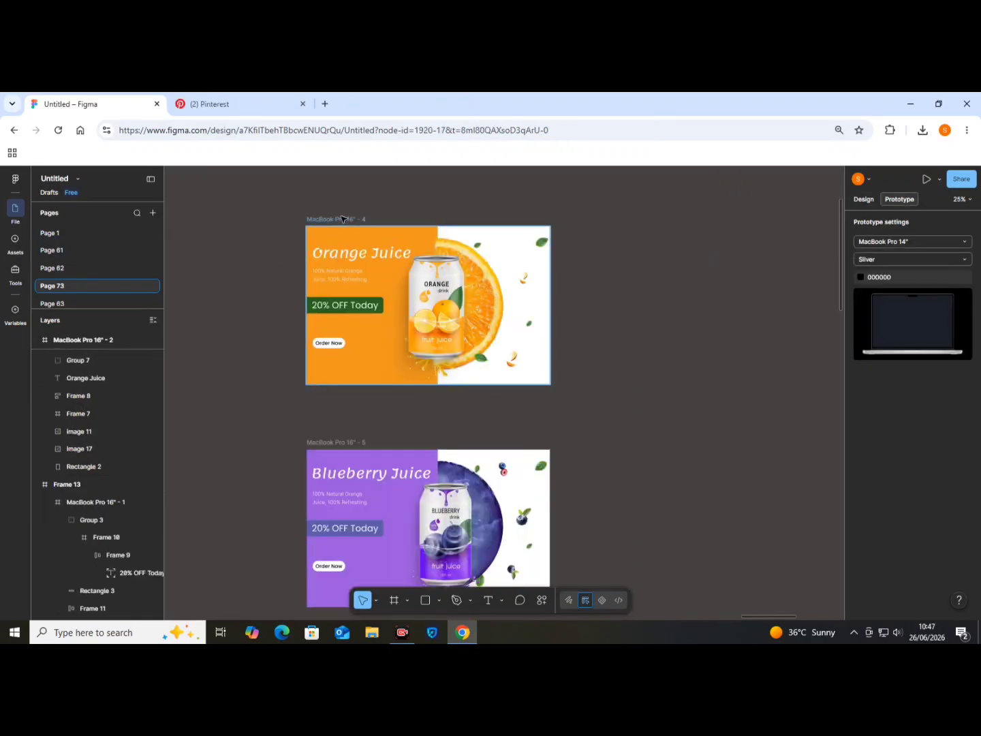
click(340, 219)
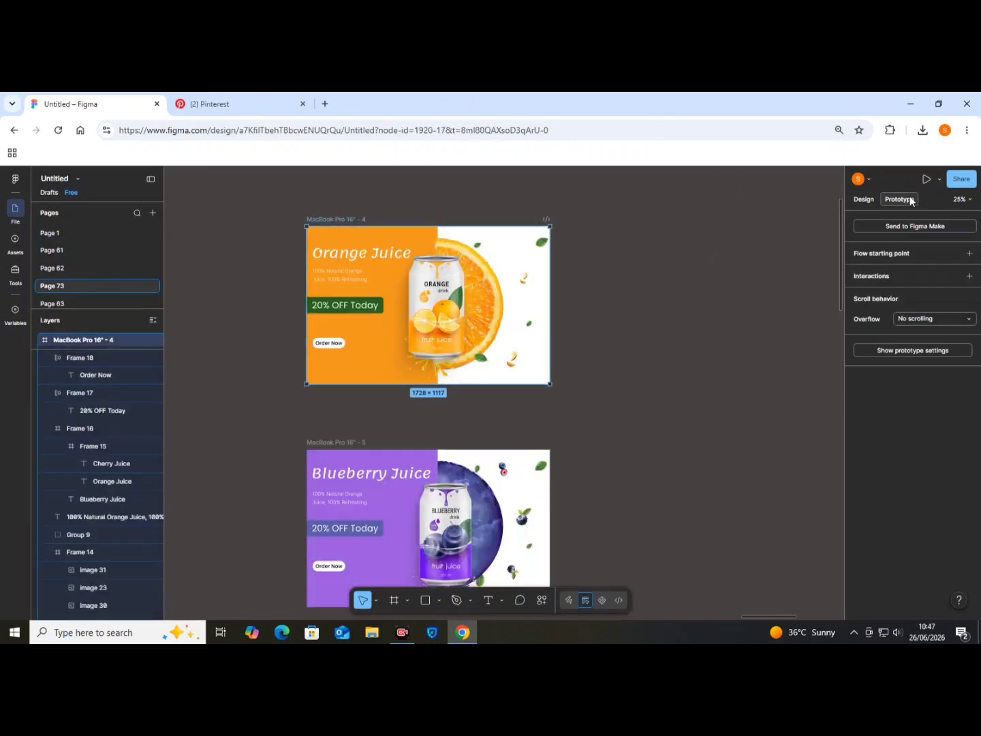
scroll(418, 424, down, 1)
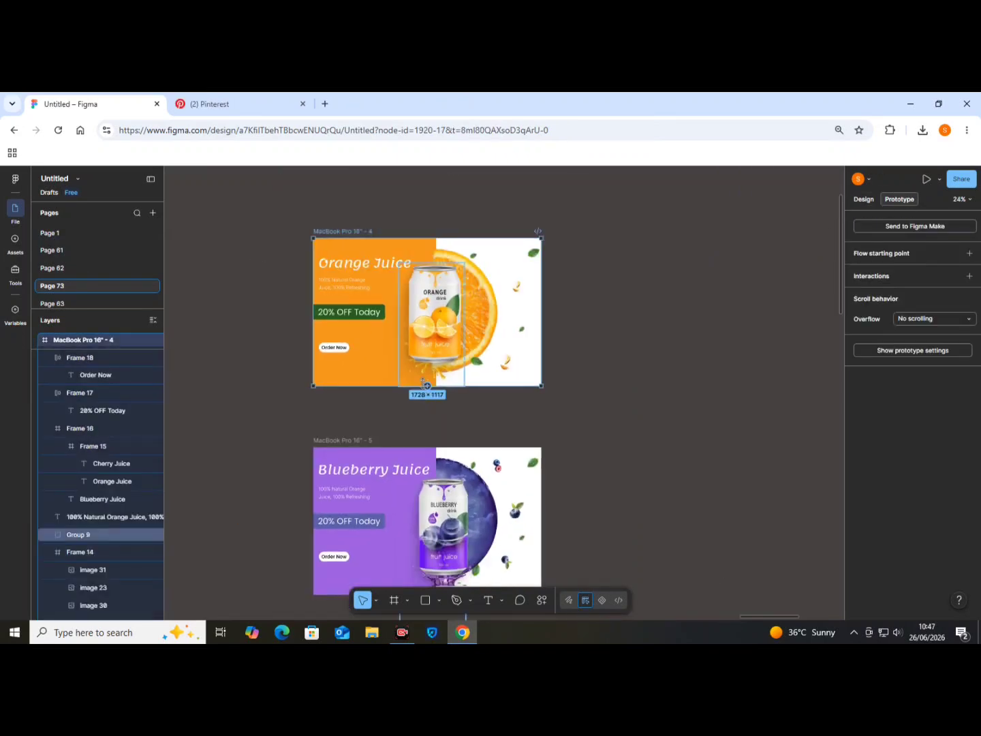
drag(428, 385, 425, 456)
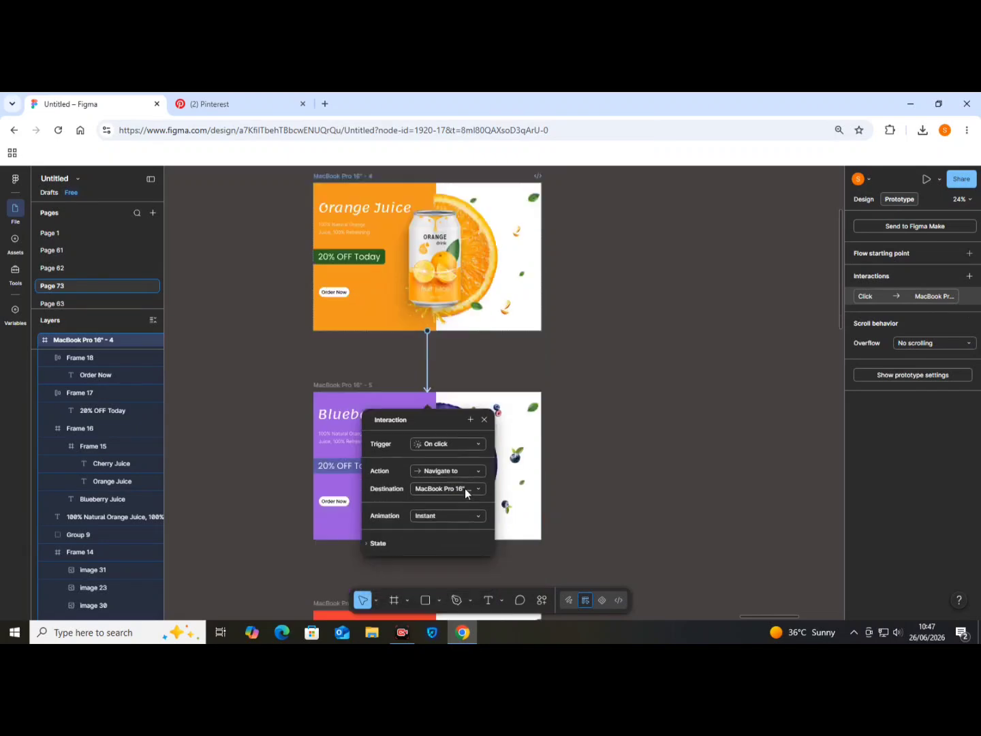
Step: Set the connection's animation to Smart animate with Ease in and out back easing and a 1000 ms duration
click(478, 516)
scroll(468, 565, down, 1)
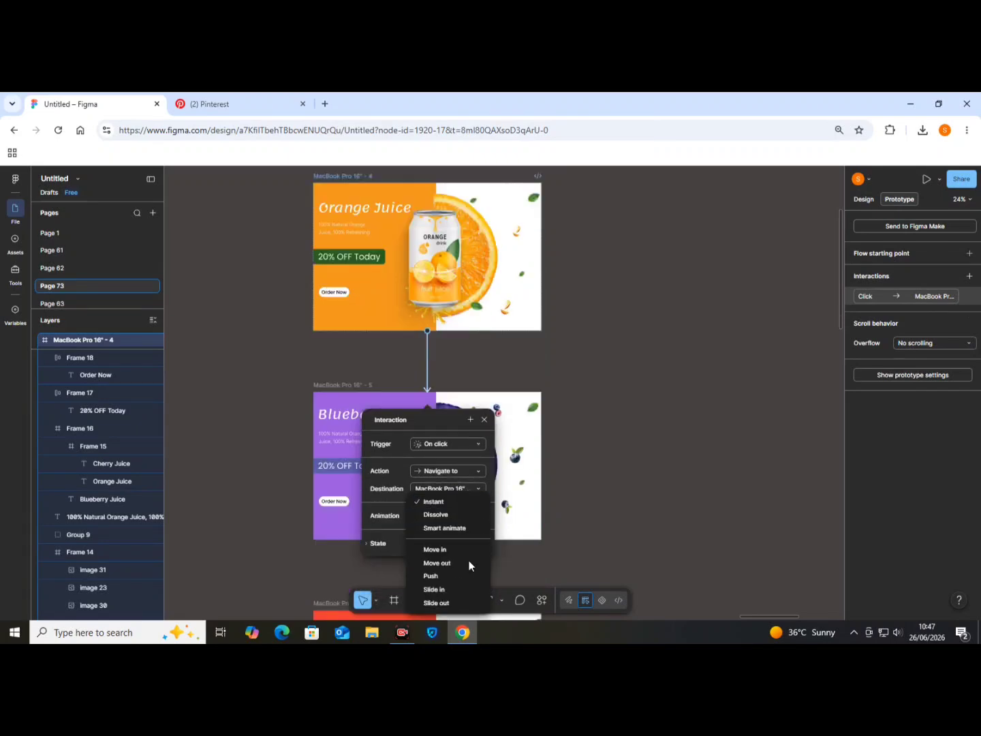
click(447, 530)
click(476, 535)
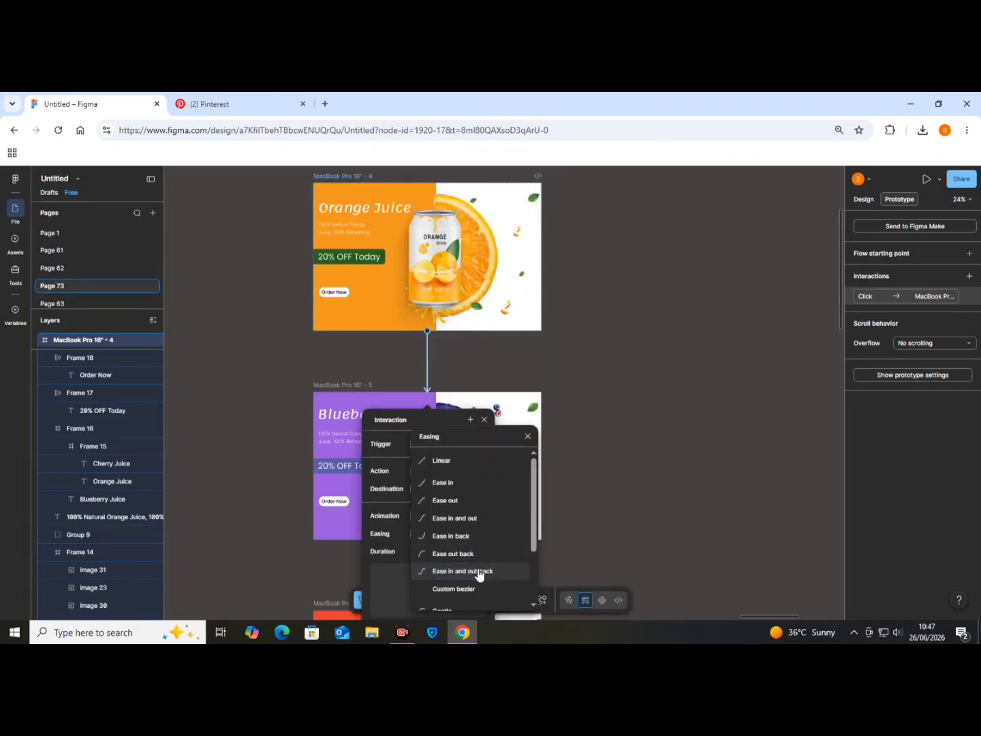
click(477, 573)
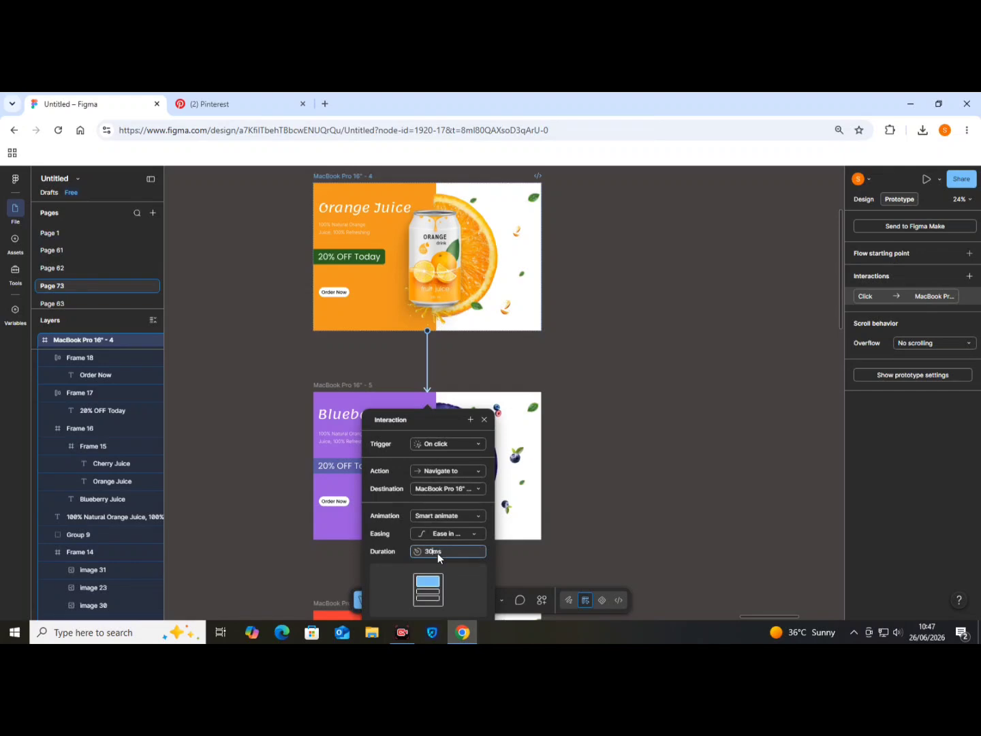
click(602, 566)
Step: Connect the Blueberry Juice frame back to the Orange Juice frame with an on-click Smart animate transition of 1000 ms
click(432, 393)
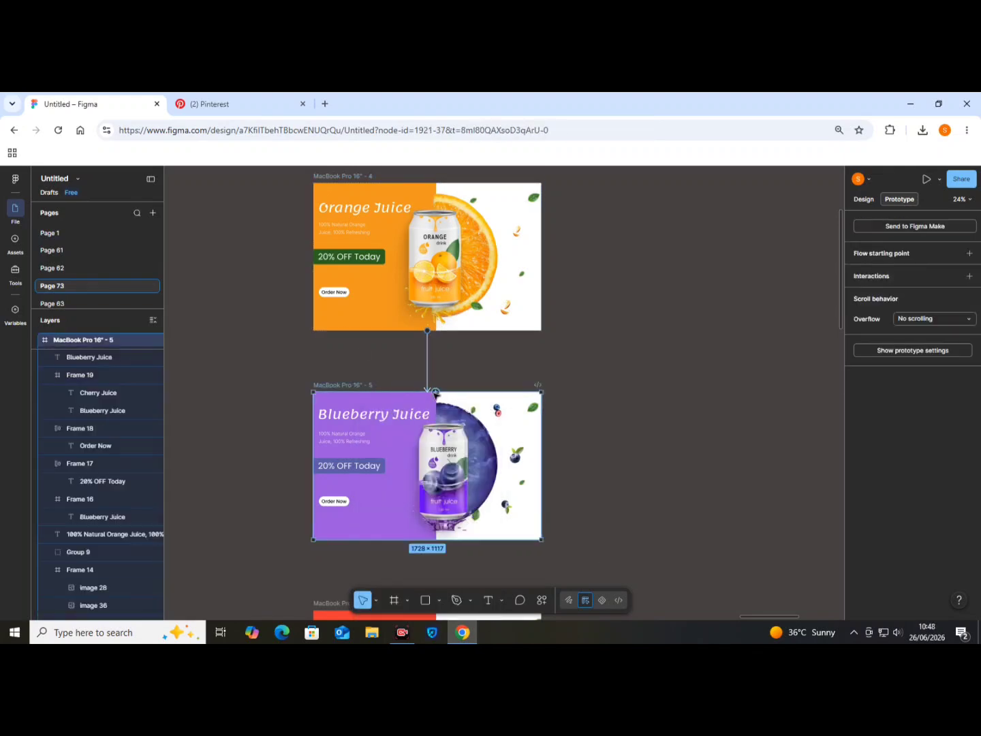
drag(434, 394, 451, 324)
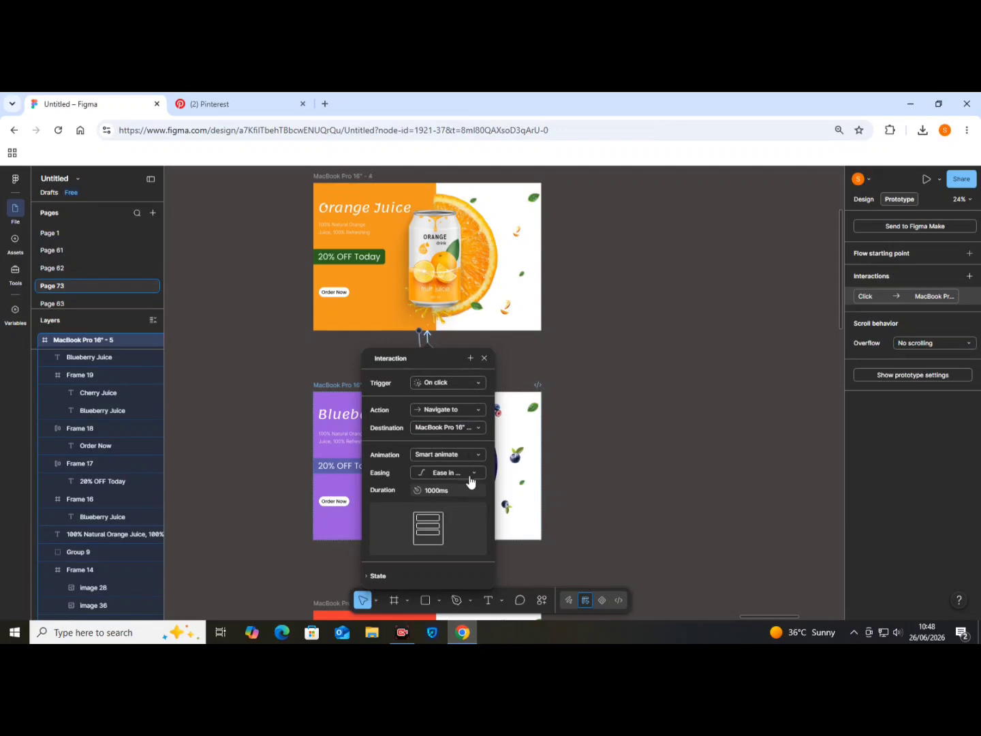
click(639, 461)
Step: Try connecting the whole Blueberry Juice frame to the Cherry Juice frame with an on-drag trigger, and remove that connection
scroll(544, 422, down, 3)
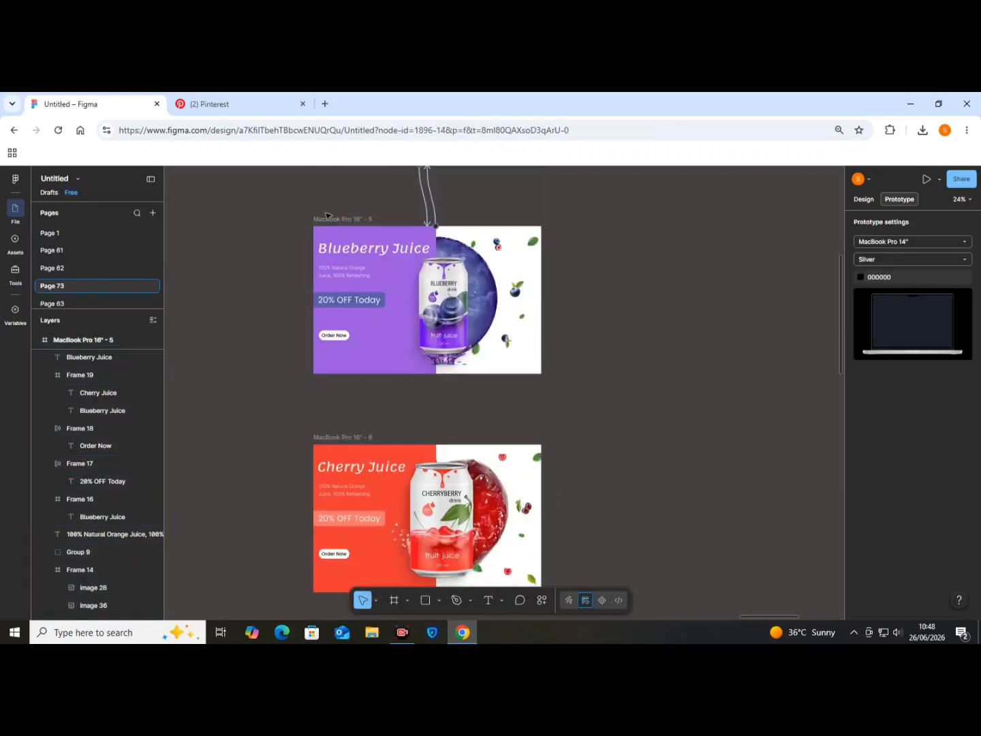
click(414, 337)
scroll(425, 392, up, 2)
drag(430, 371, 433, 470)
click(479, 481)
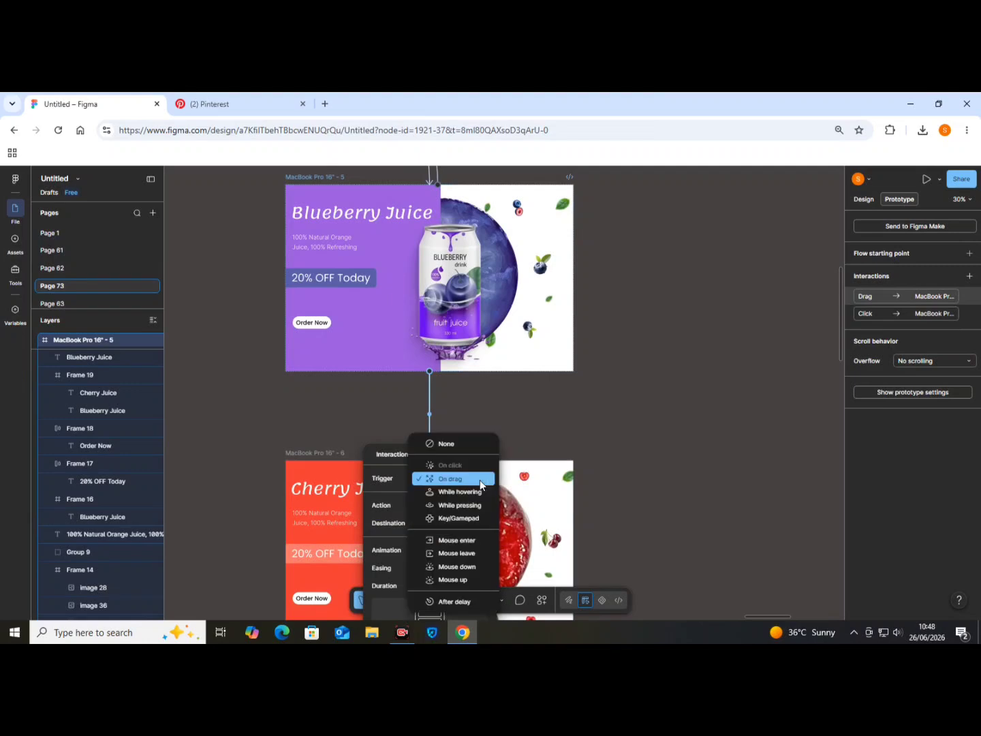
click(479, 480)
drag(430, 409, 433, 407)
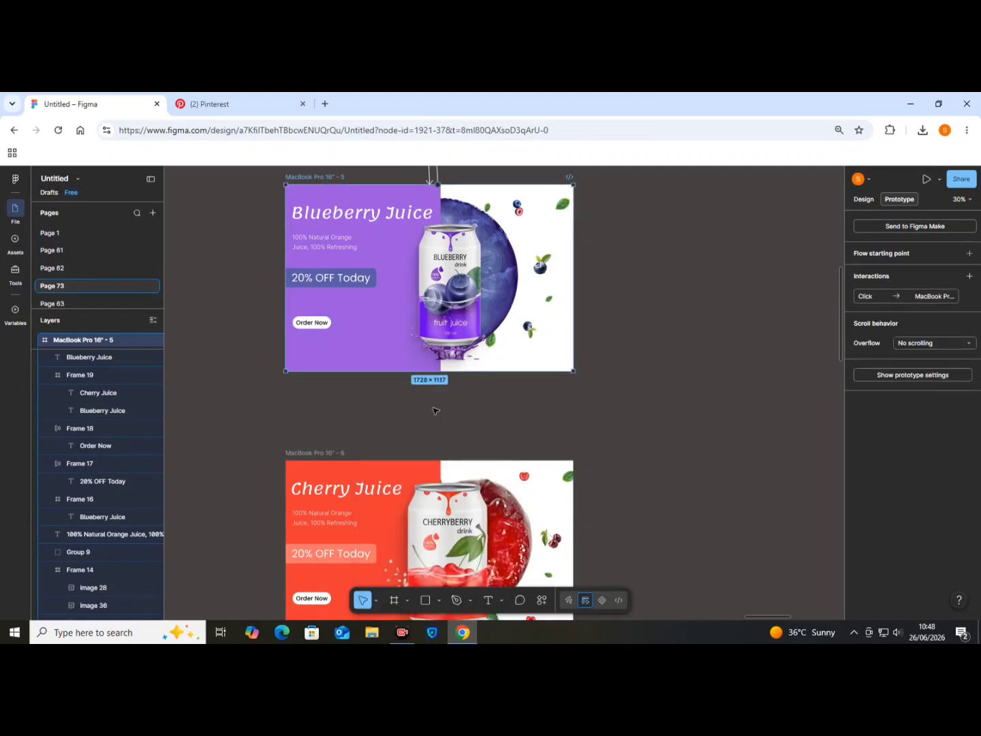
Step: Create a prototype connection from the blueberry can group to the Cherry Juice frame
click(413, 340)
drag(445, 359, 432, 460)
click(652, 477)
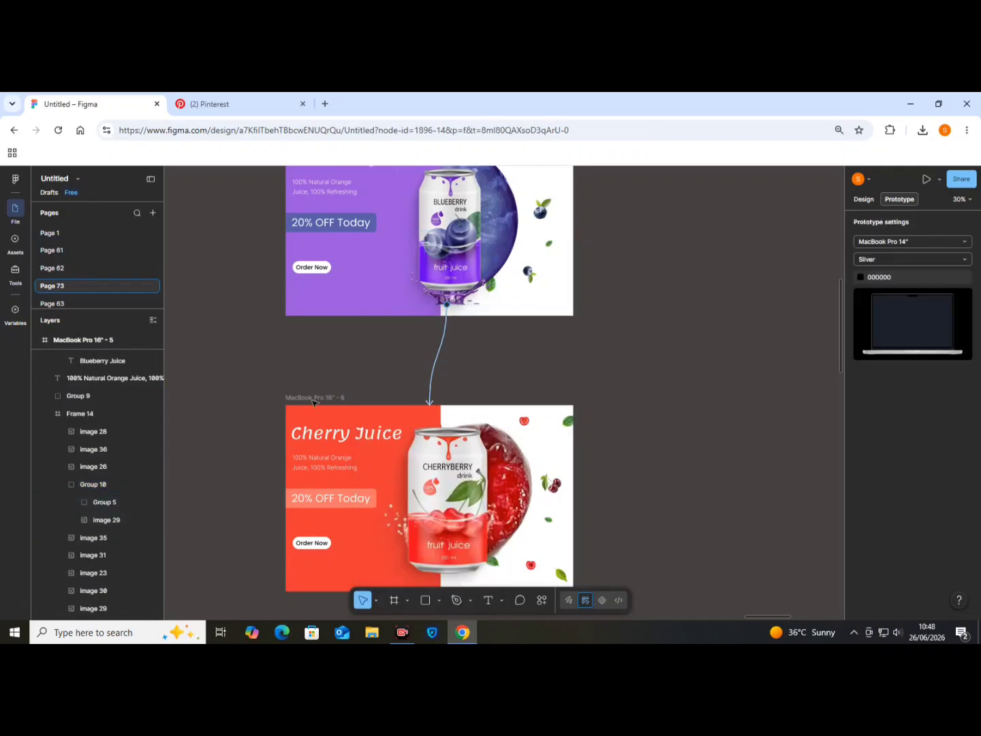
Step: Connect the Cherry Juice frame back to the Blueberry Juice frame with an on-click Smart animate transition of 1000 ms
click(321, 397)
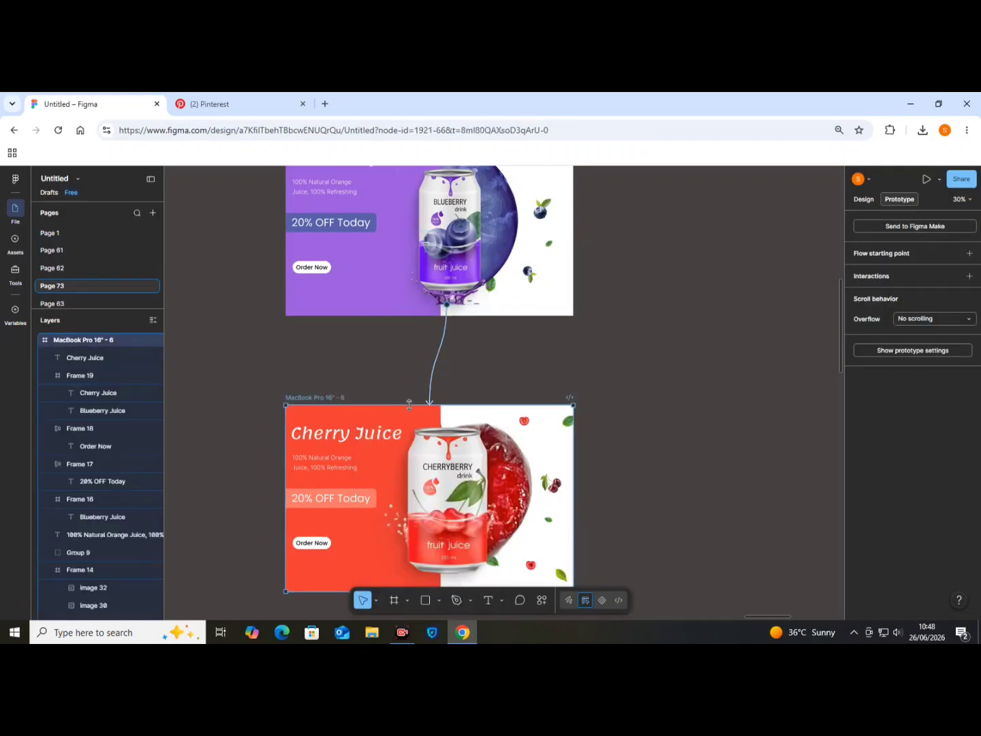
drag(438, 404, 433, 312)
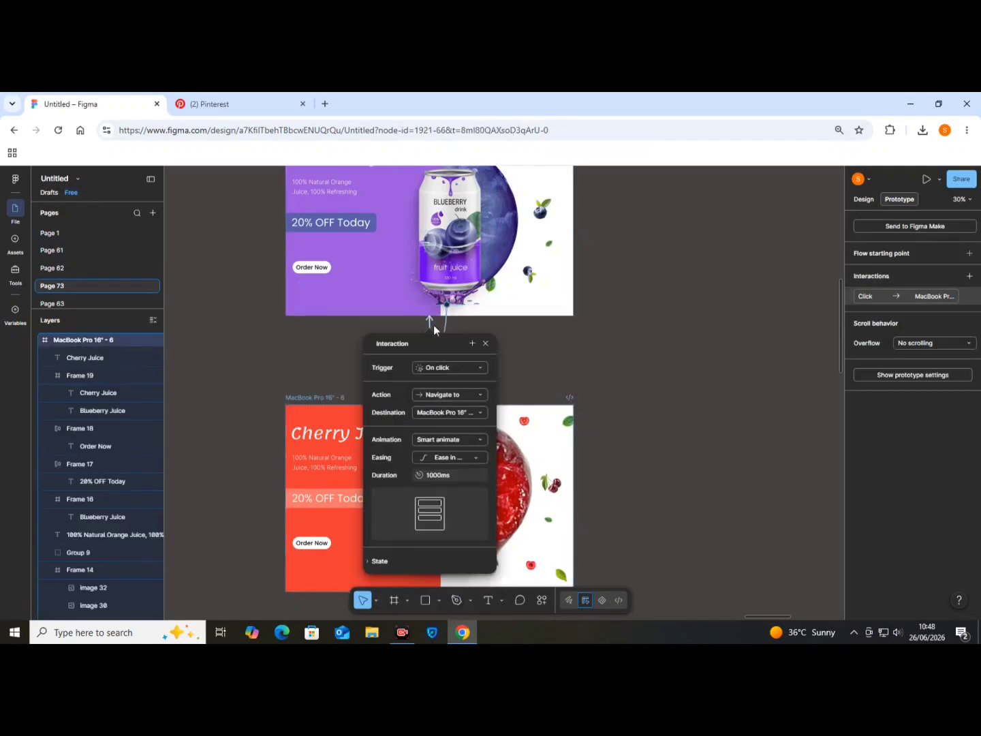
click(668, 450)
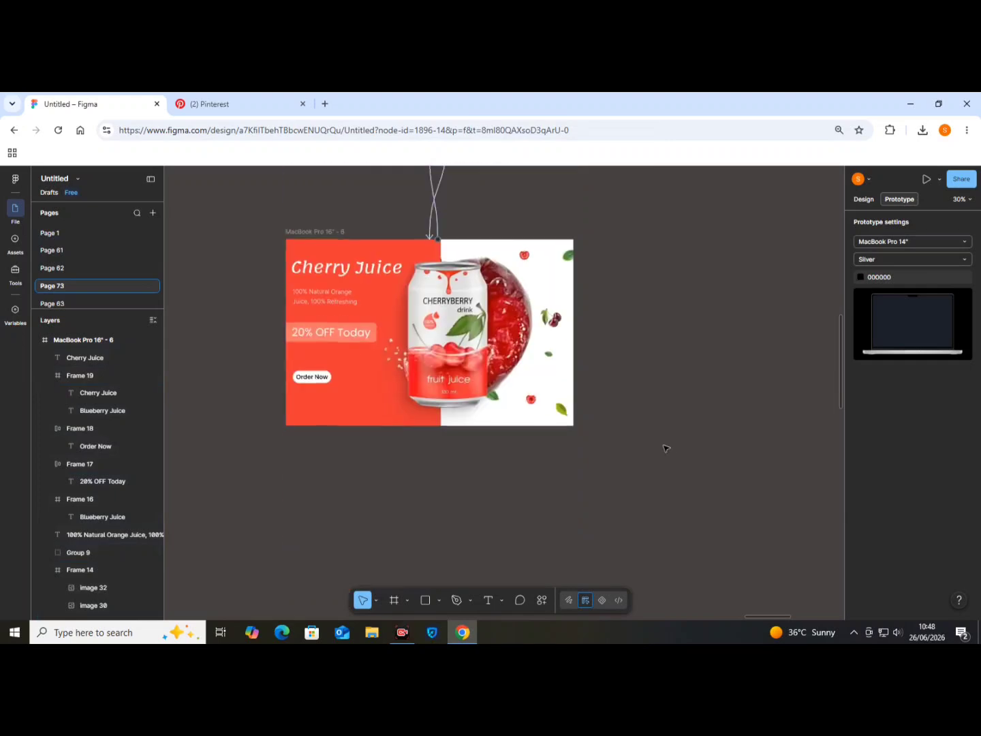
Step: Try connecting the whole Cherry Juice frame to the Orange Juice frame with an on-drag trigger, and delete that connection
scroll(457, 402, down, 3)
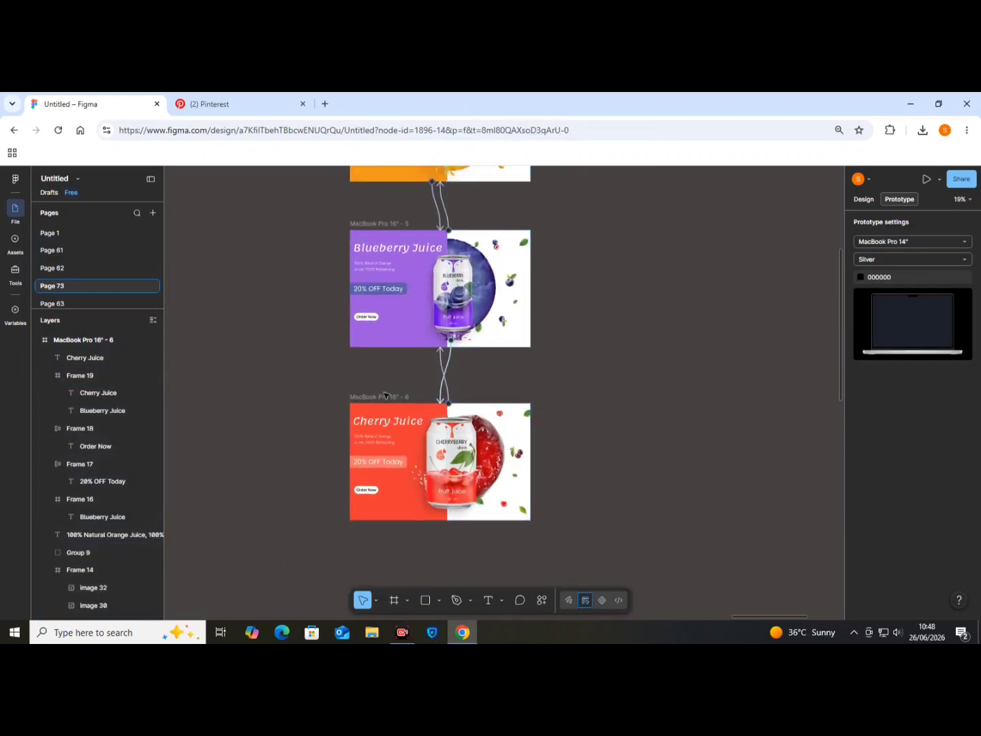
click(448, 407)
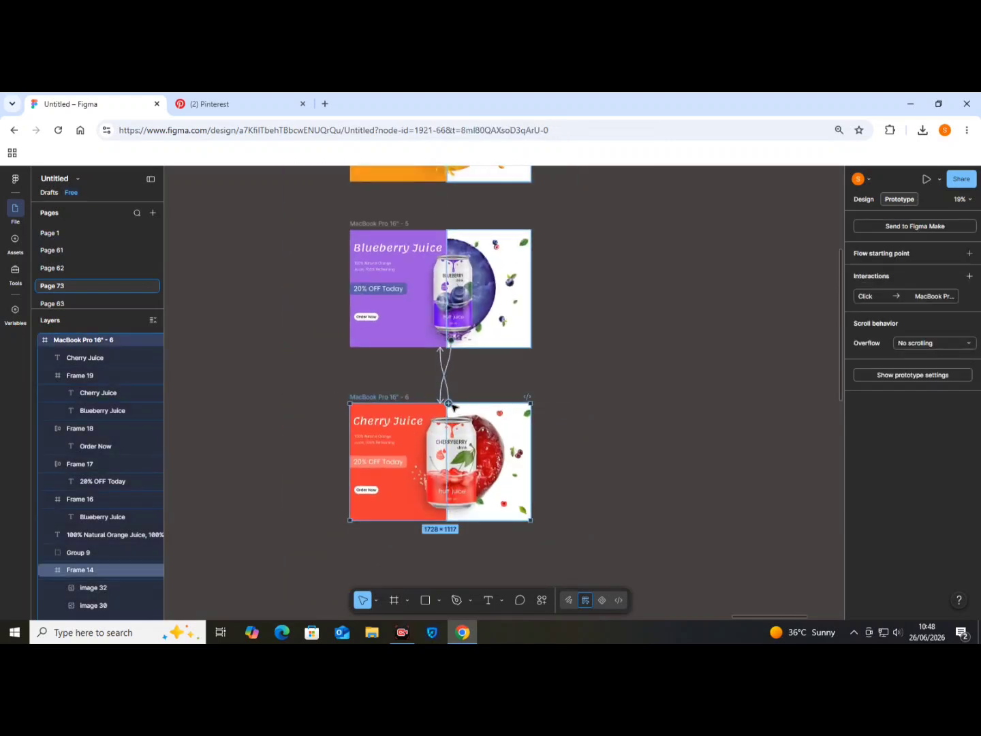
scroll(494, 198, up, 4)
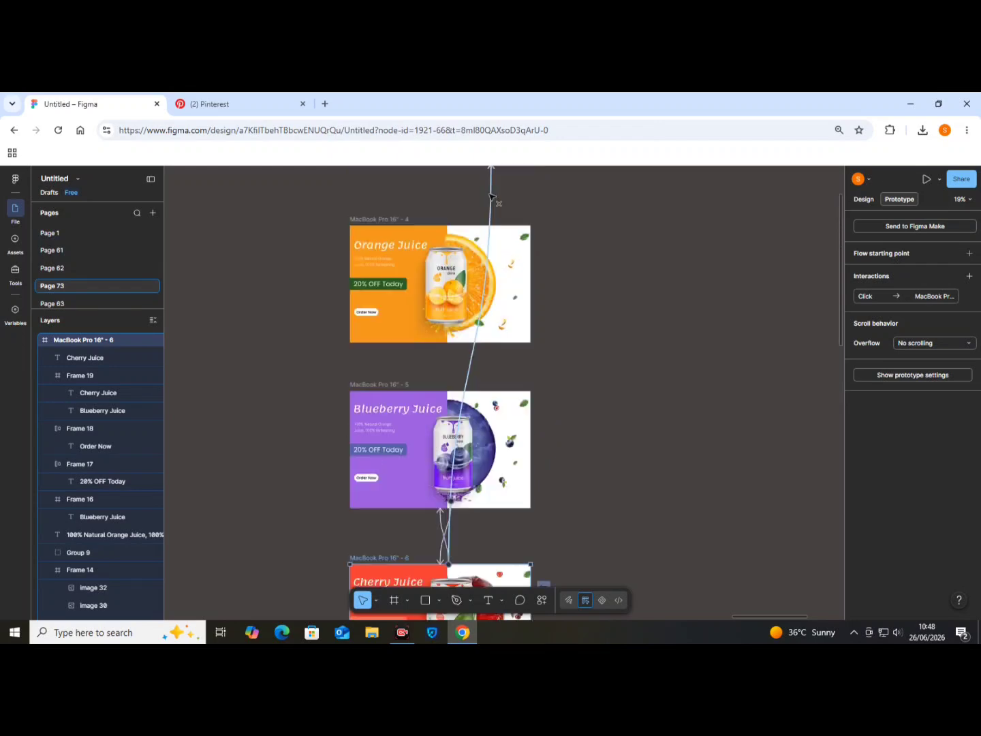
drag(480, 316, 481, 316)
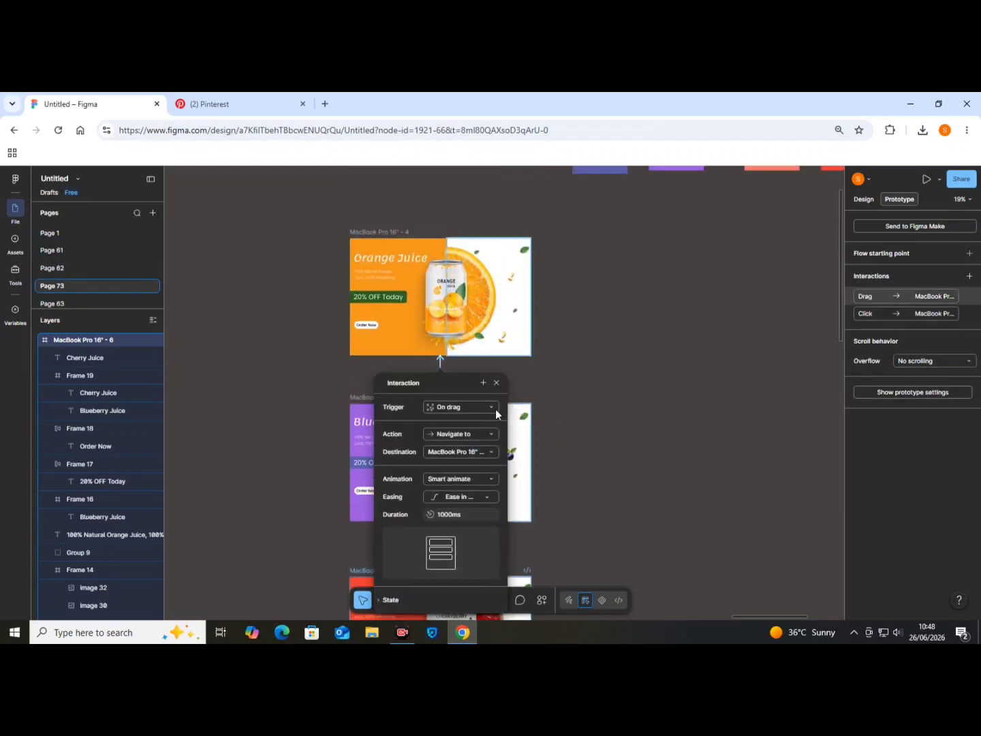
click(494, 408)
click(493, 407)
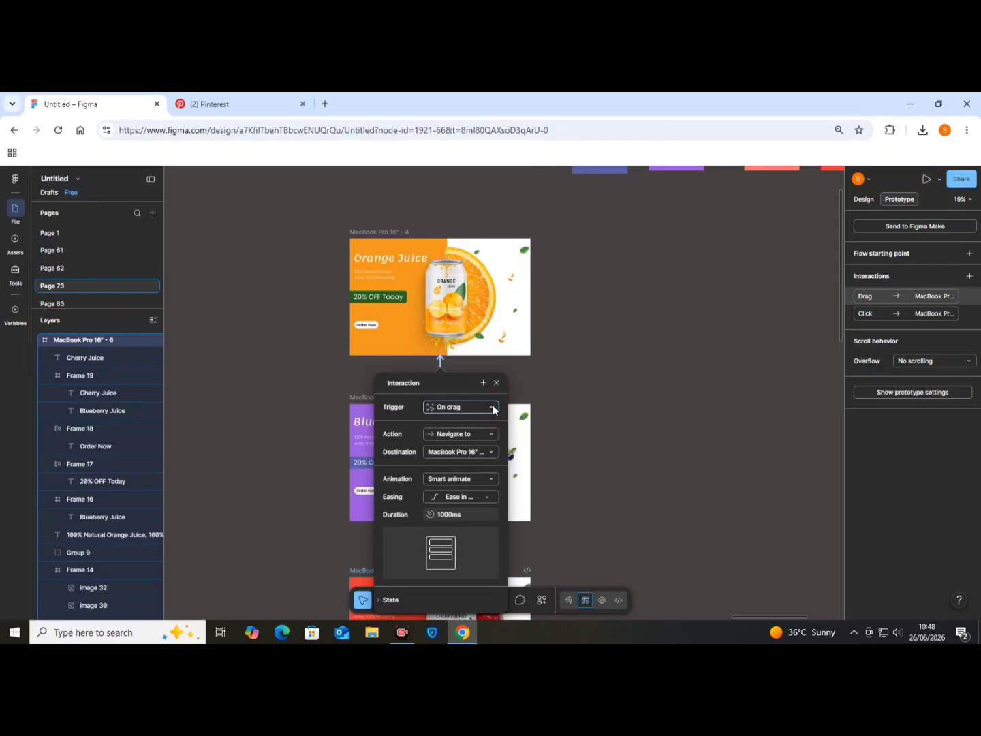
click(496, 384)
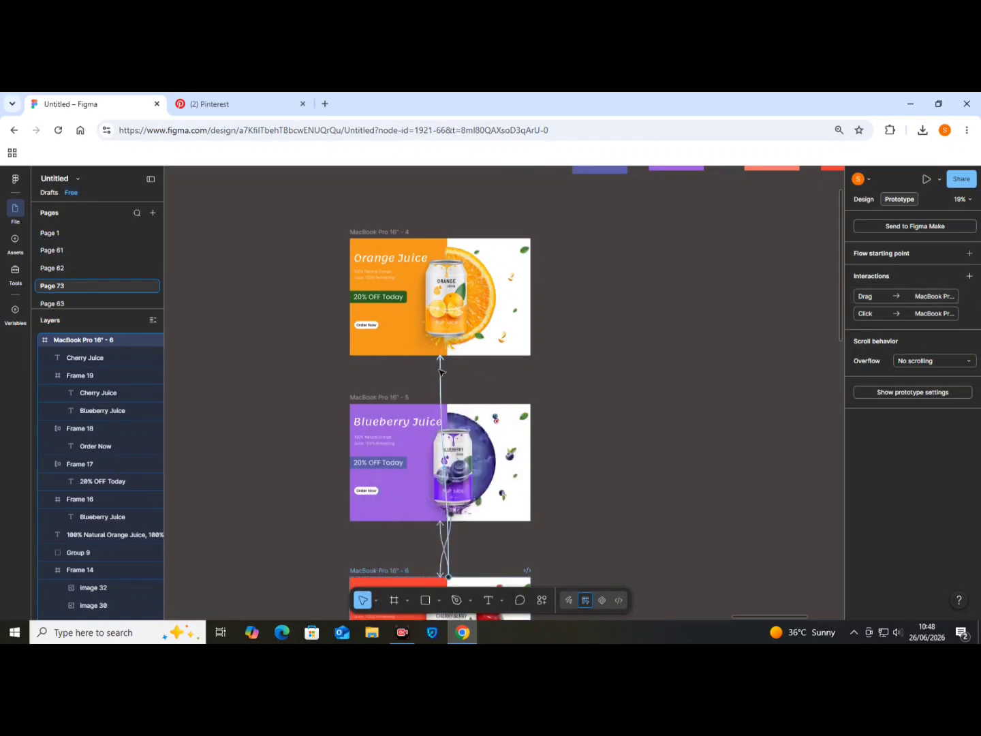
click(441, 371)
key(Delete)
Step: Create a prototype connection from the cherry can group to the Orange Juice frame
scroll(440, 408, down, 5)
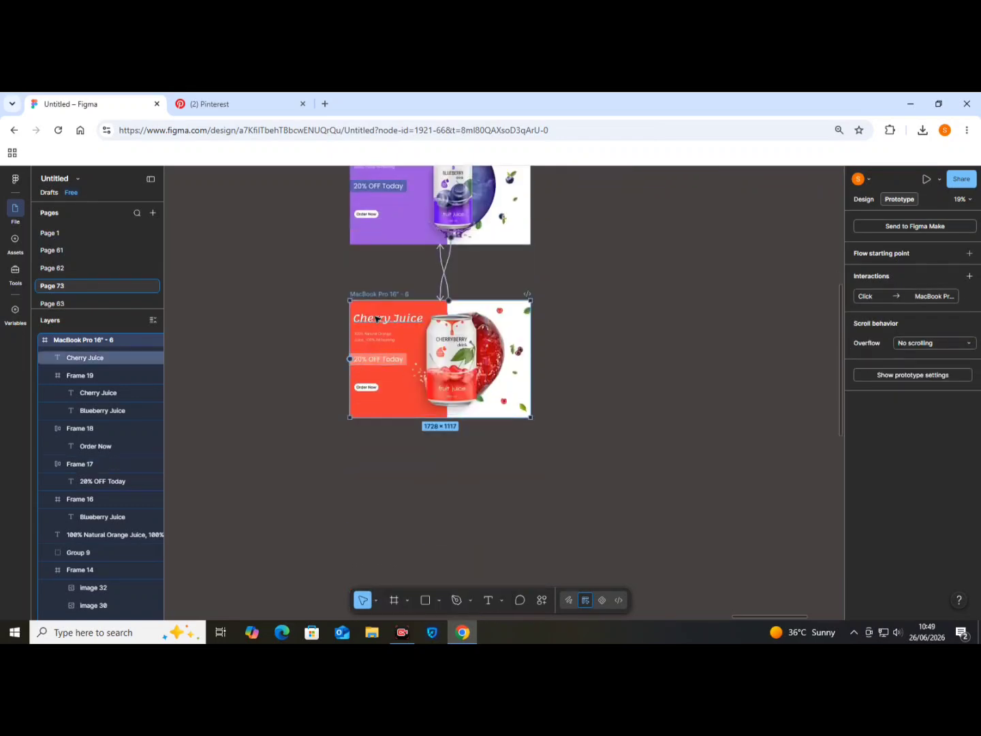
click(459, 334)
double_click(462, 334)
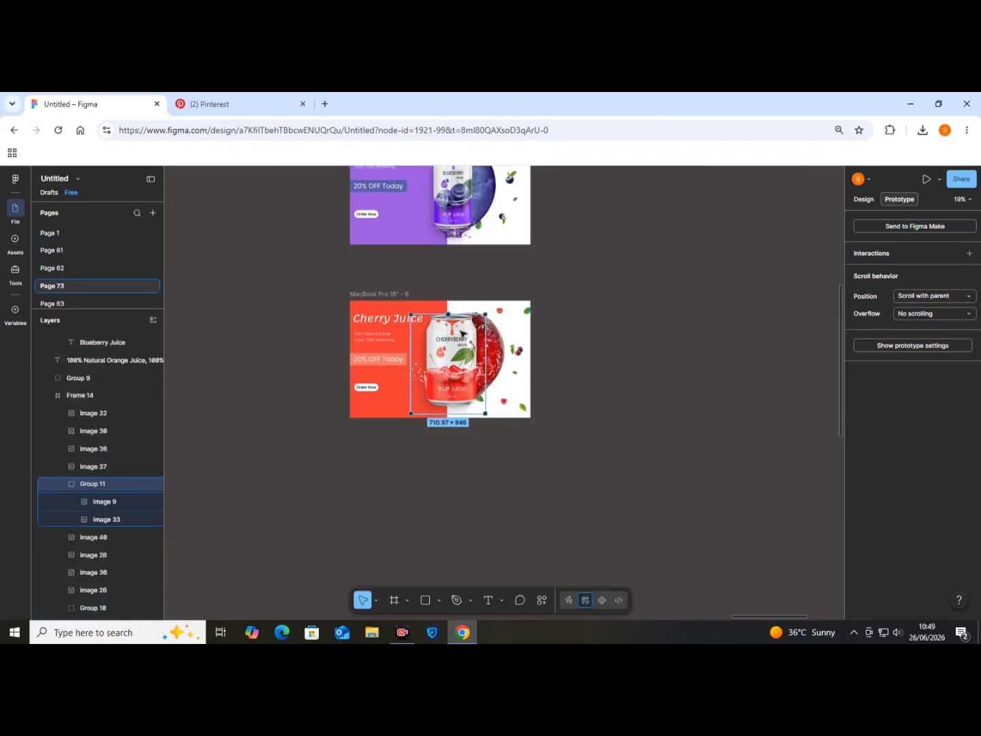
mouse_move(447, 315)
mouse_down()
mouse_move(445, 138)
mouse_move(453, 337)
mouse_up()
click(576, 453)
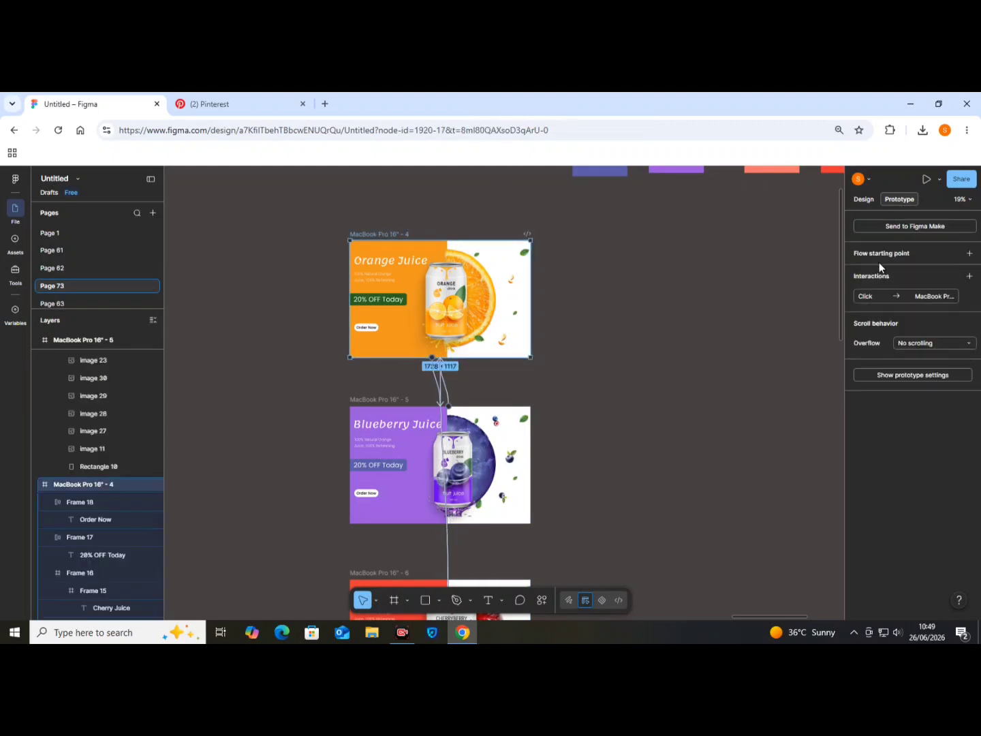
Step: Add an on-drag and a while-hovering interaction, both without an action, to the Orange Juice frame
click(968, 276)
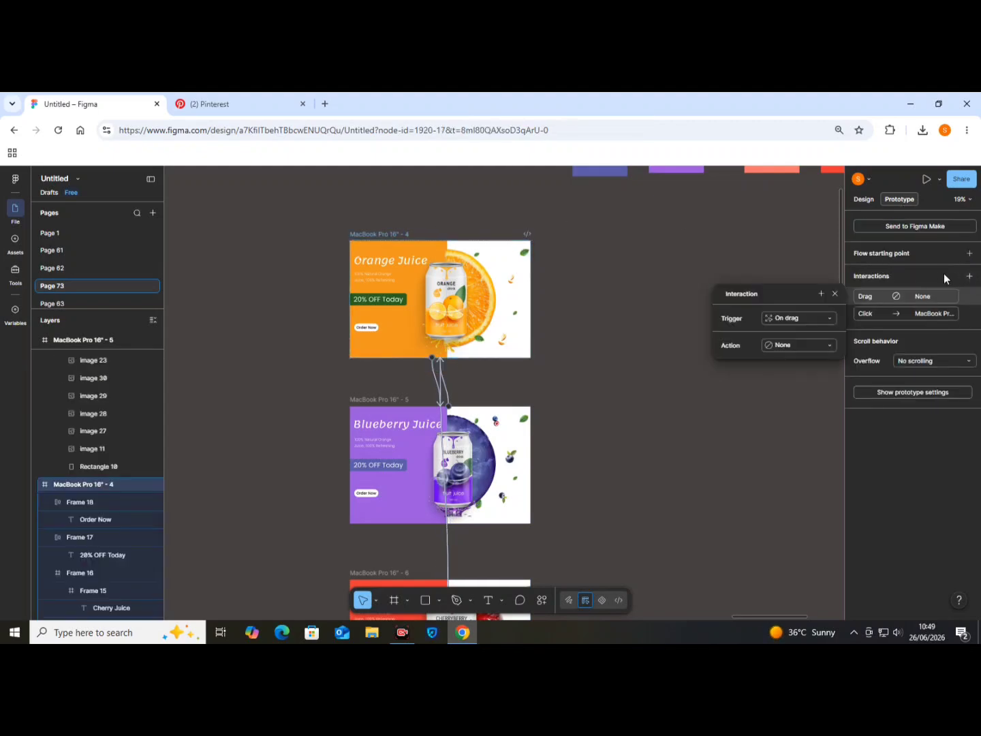
click(832, 318)
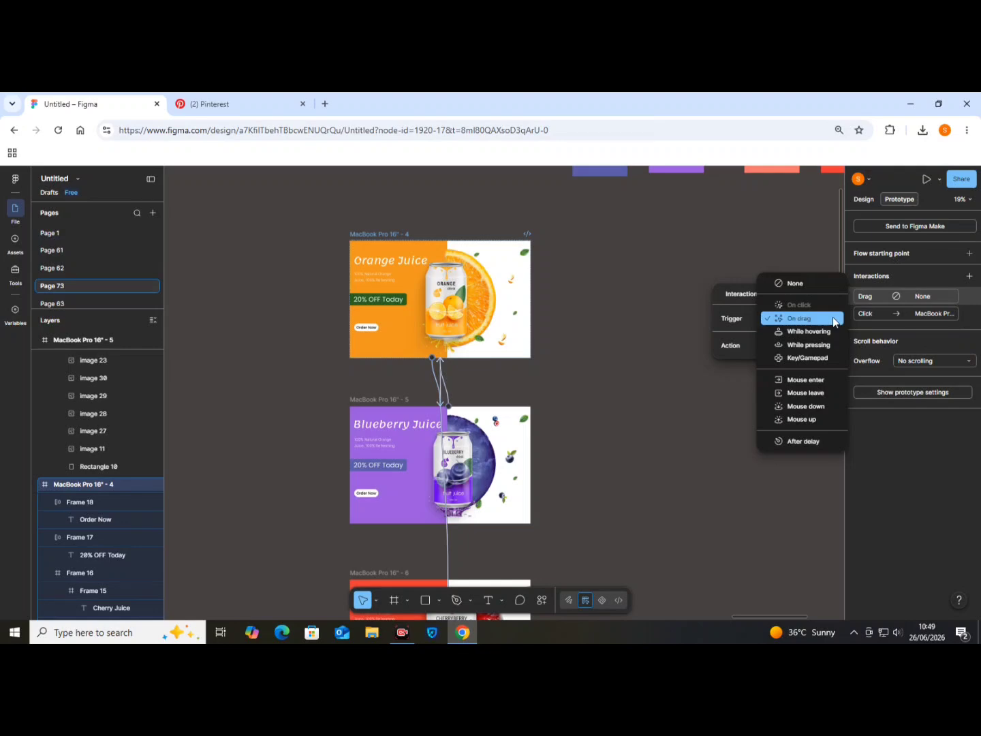
click(779, 229)
click(364, 233)
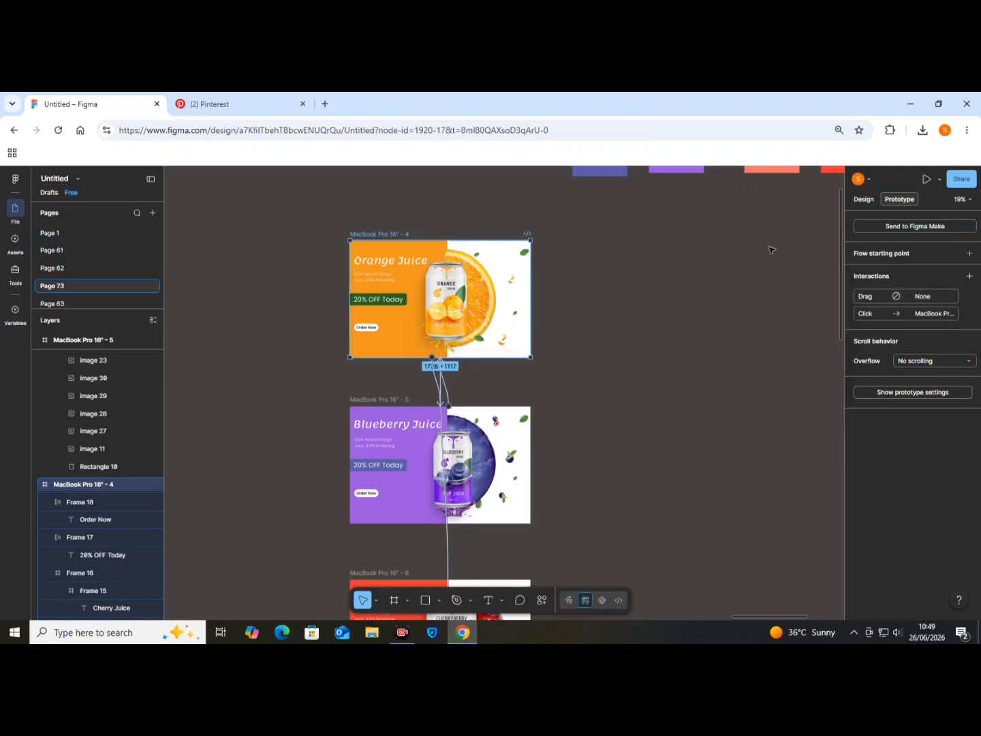
click(970, 276)
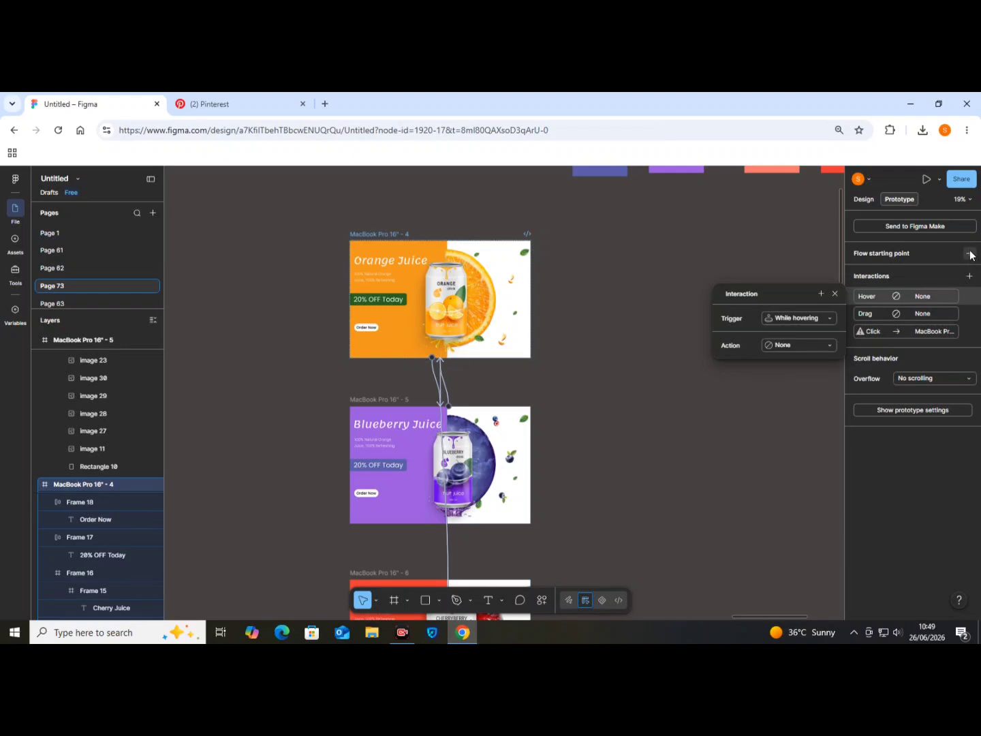
Step: Make the Orange Juice frame a flow starting point and present the prototype from it
click(969, 254)
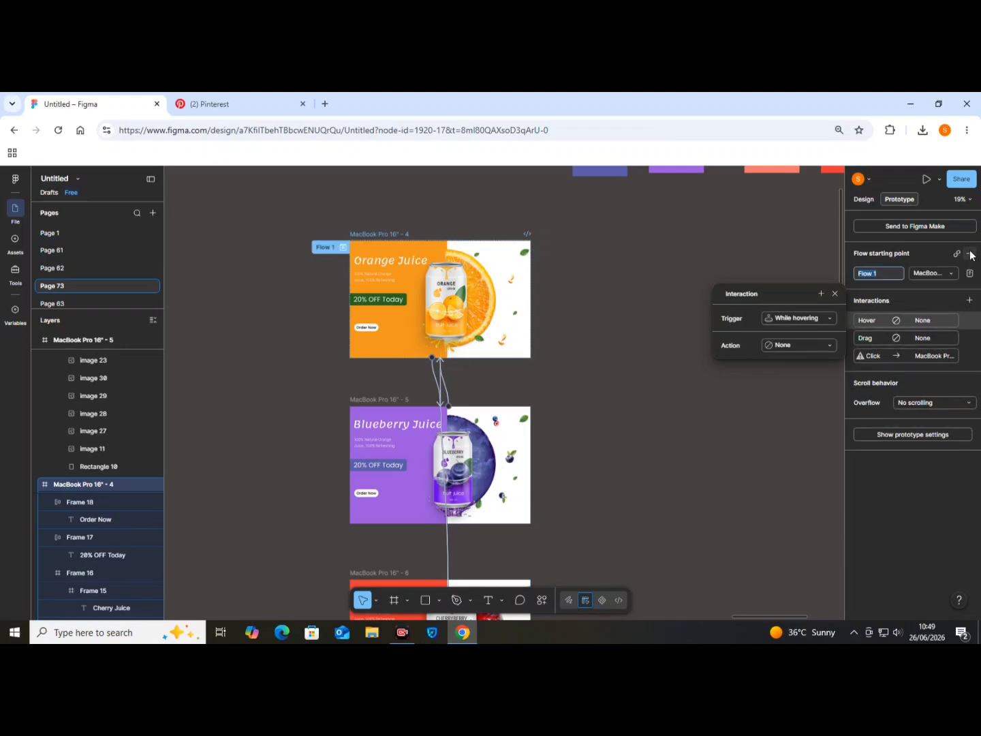
click(711, 217)
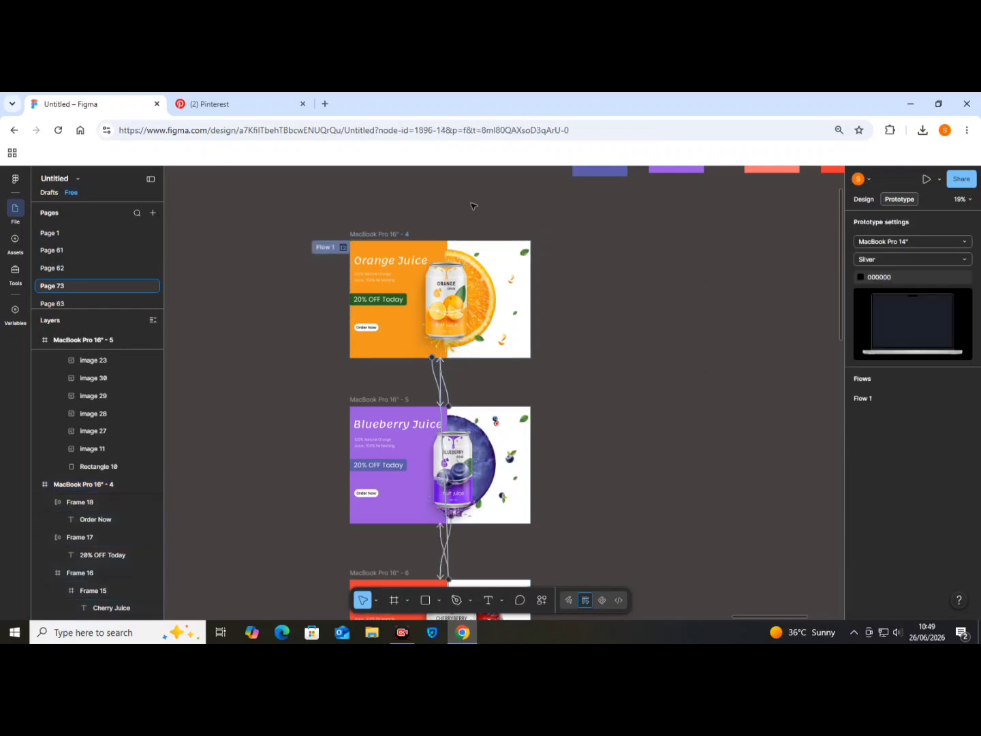
click(382, 233)
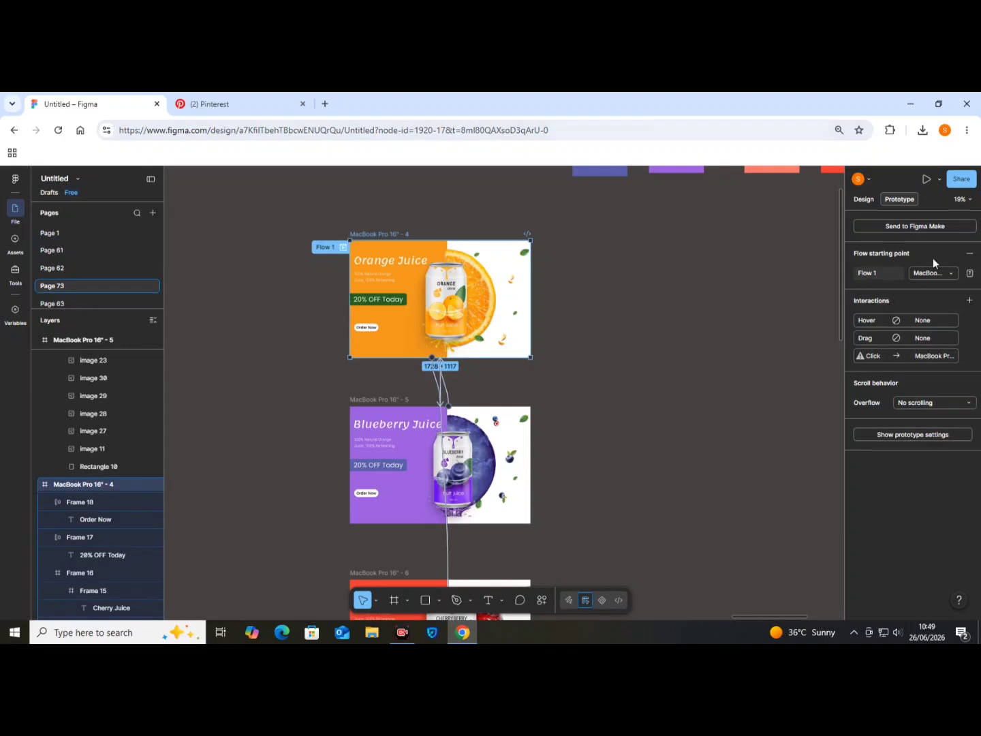
click(926, 181)
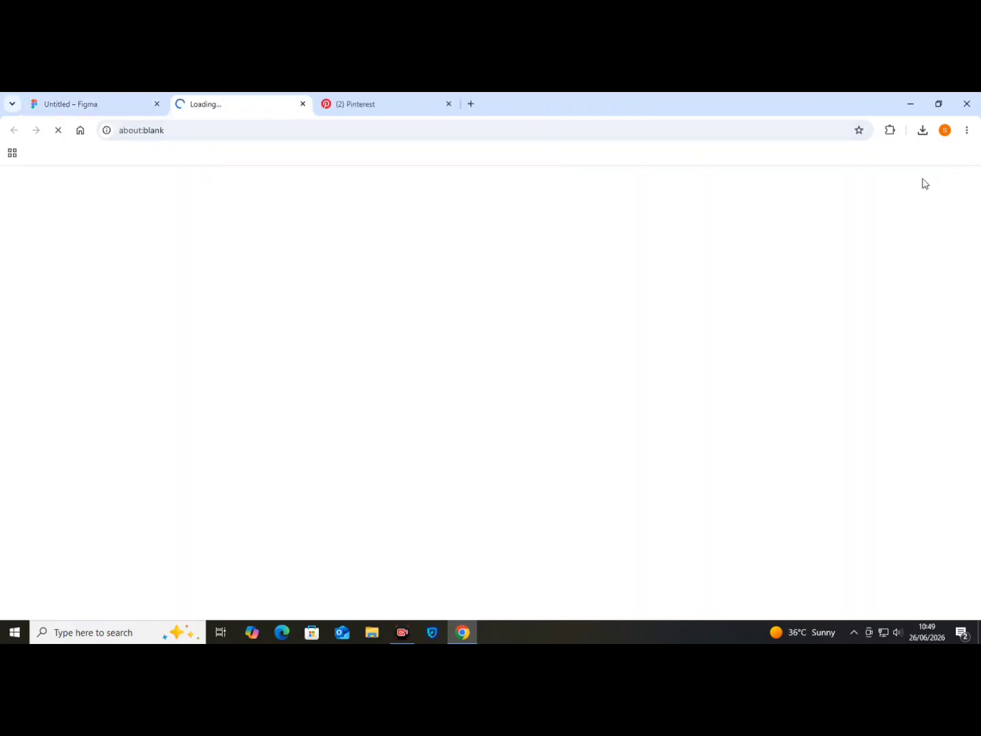